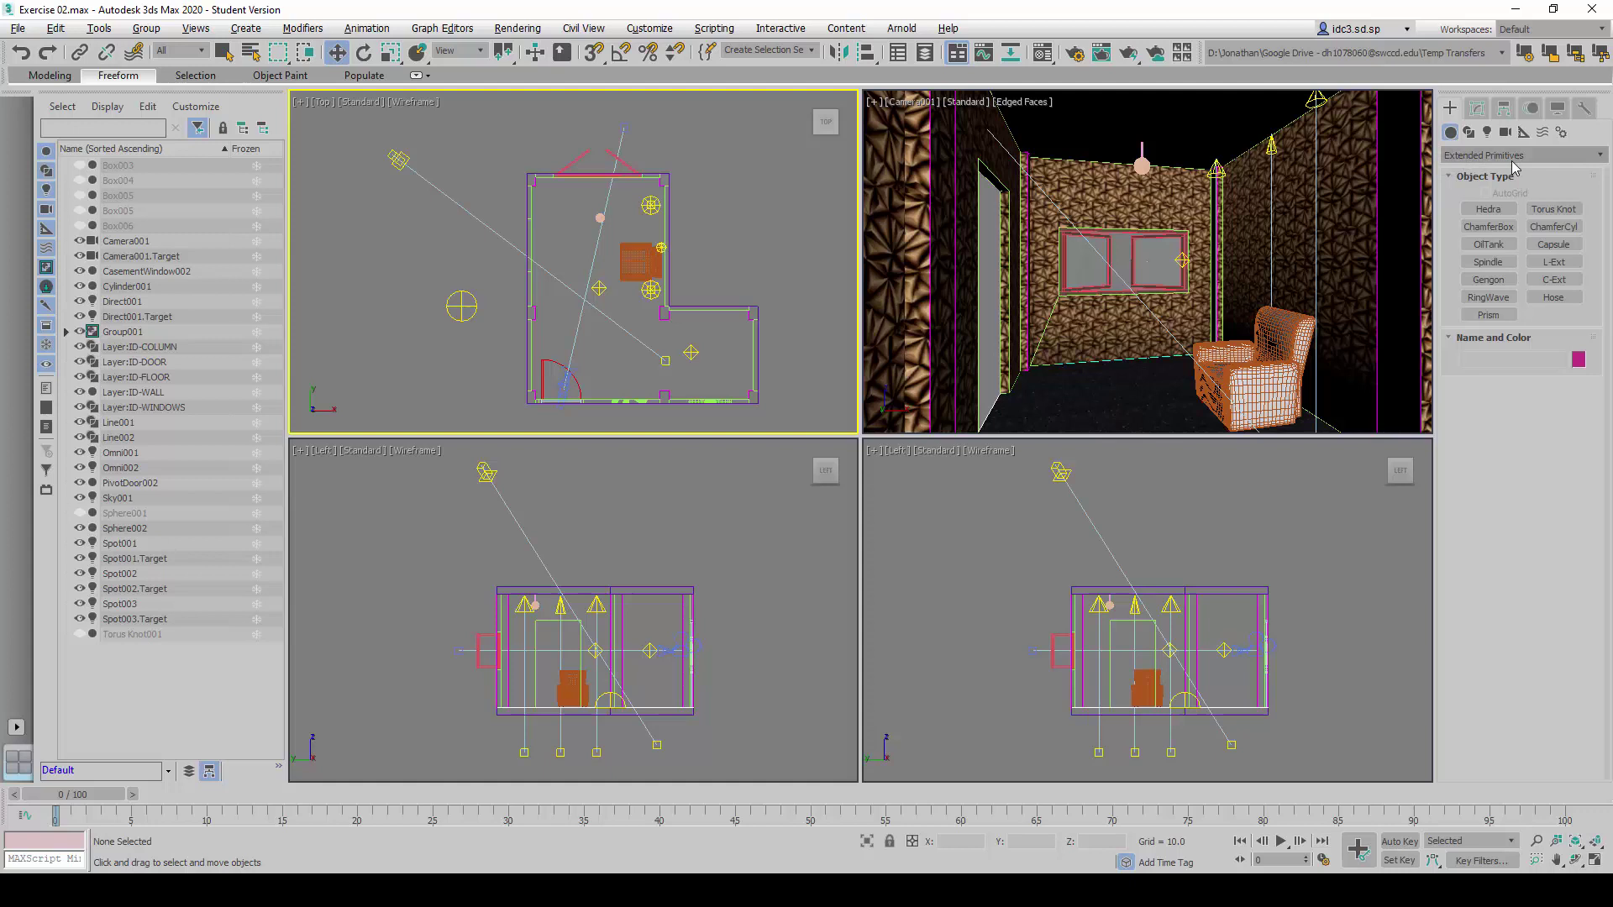
# Create a new torus knot in the Top viewport, setting its size and tube thickness.
pyautogui.click(1574, 215)
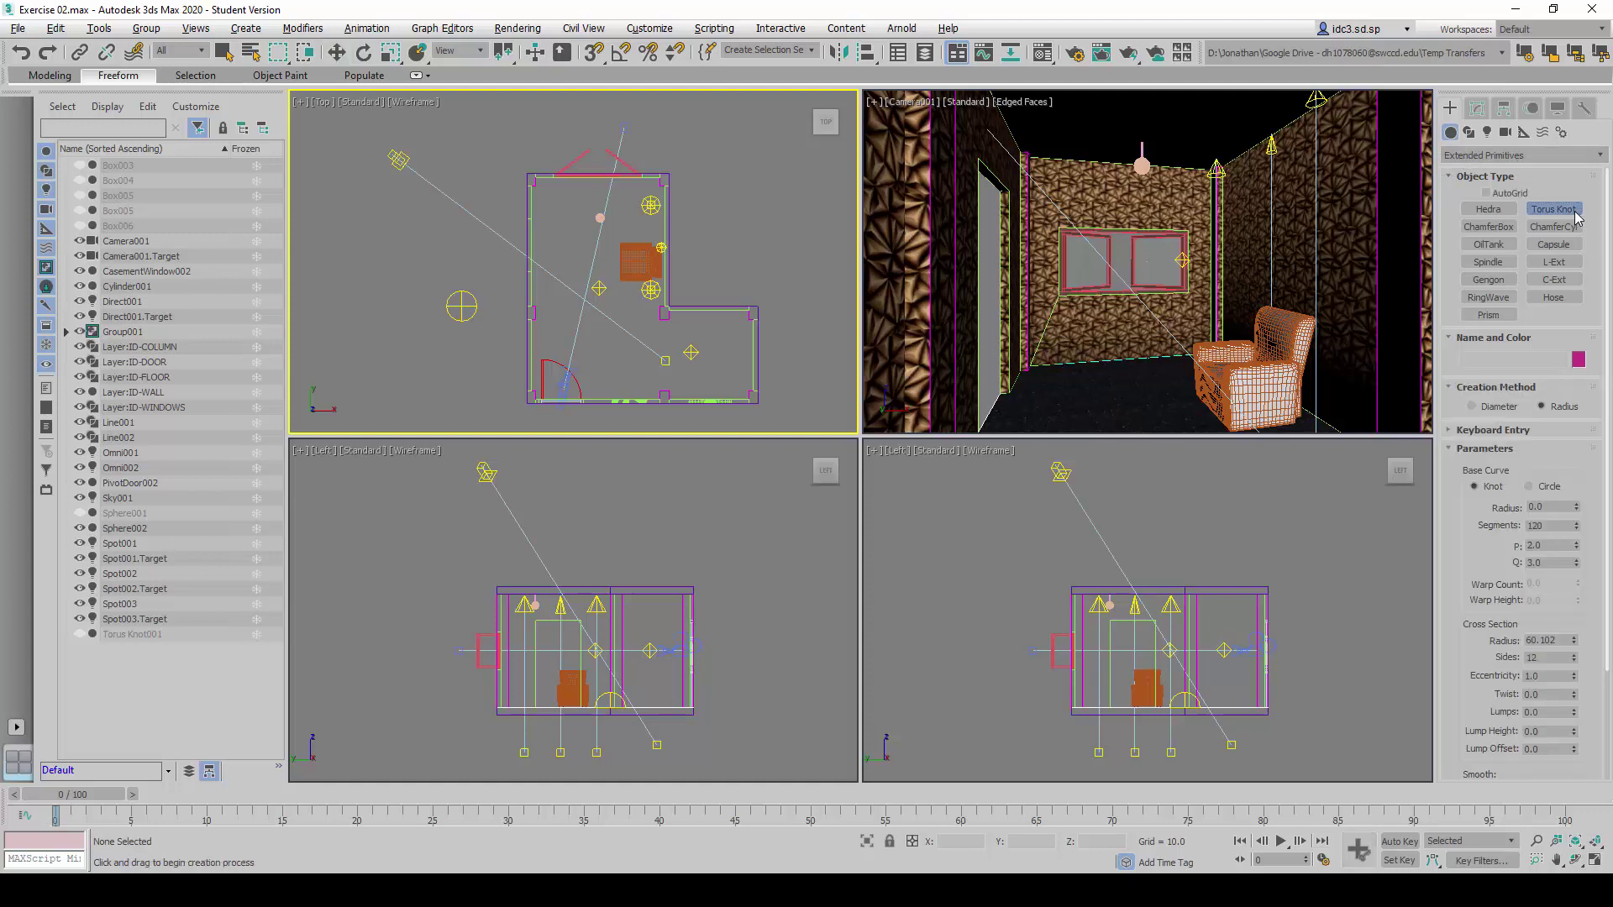
pyautogui.moveTo(580, 253); pyautogui.dragTo(600, 265)
pyautogui.click(594, 270)
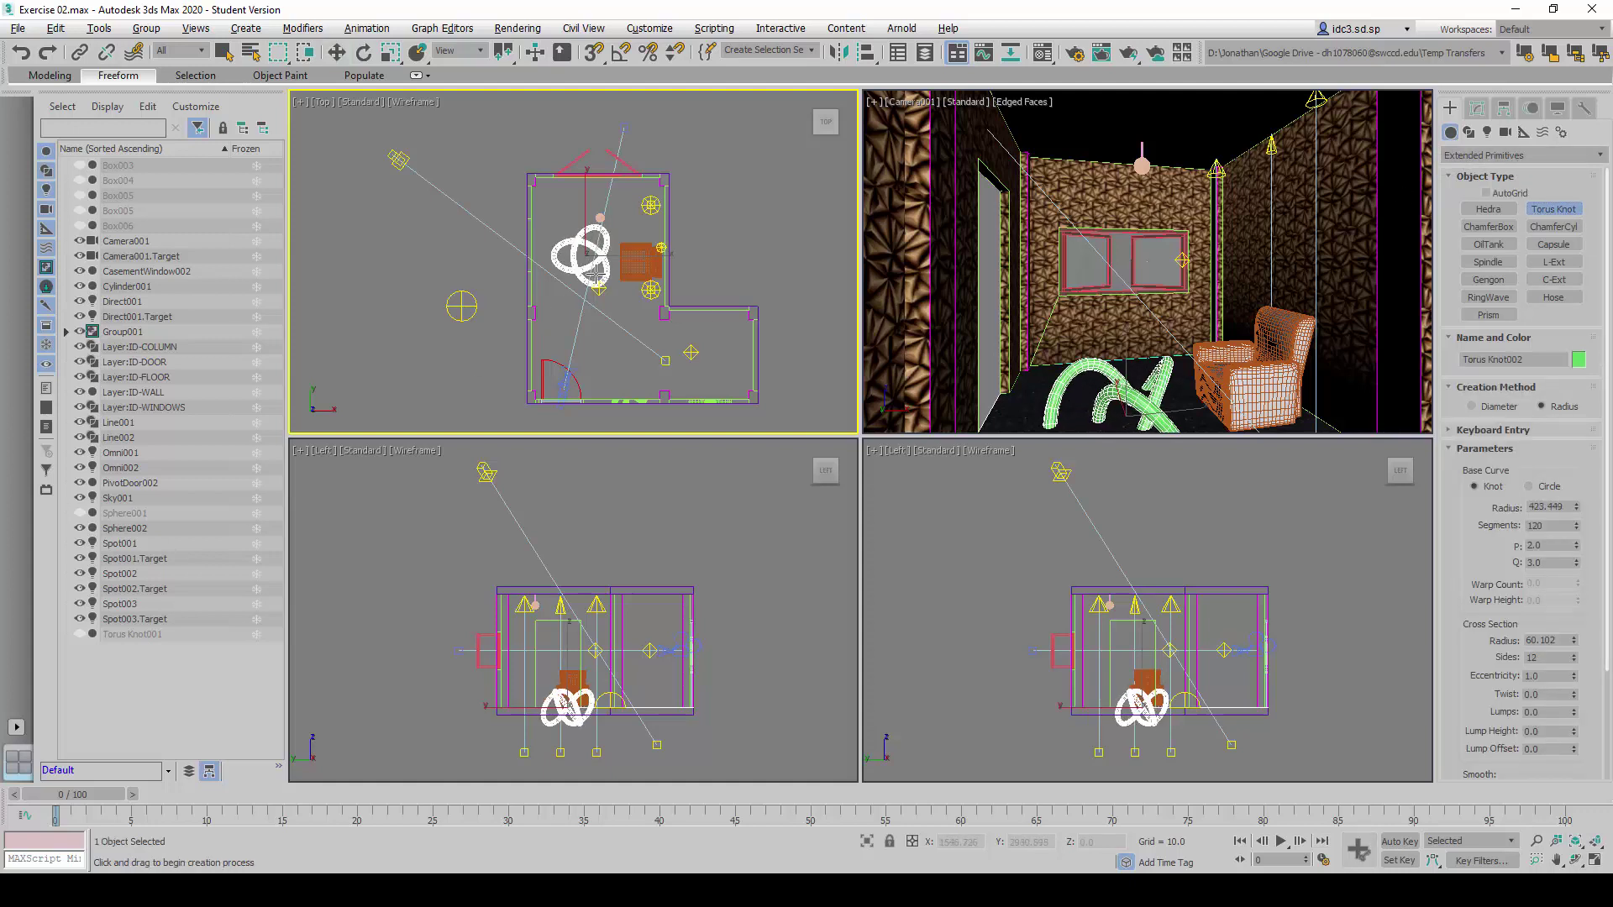
pyautogui.click(593, 269)
pyautogui.click(593, 267)
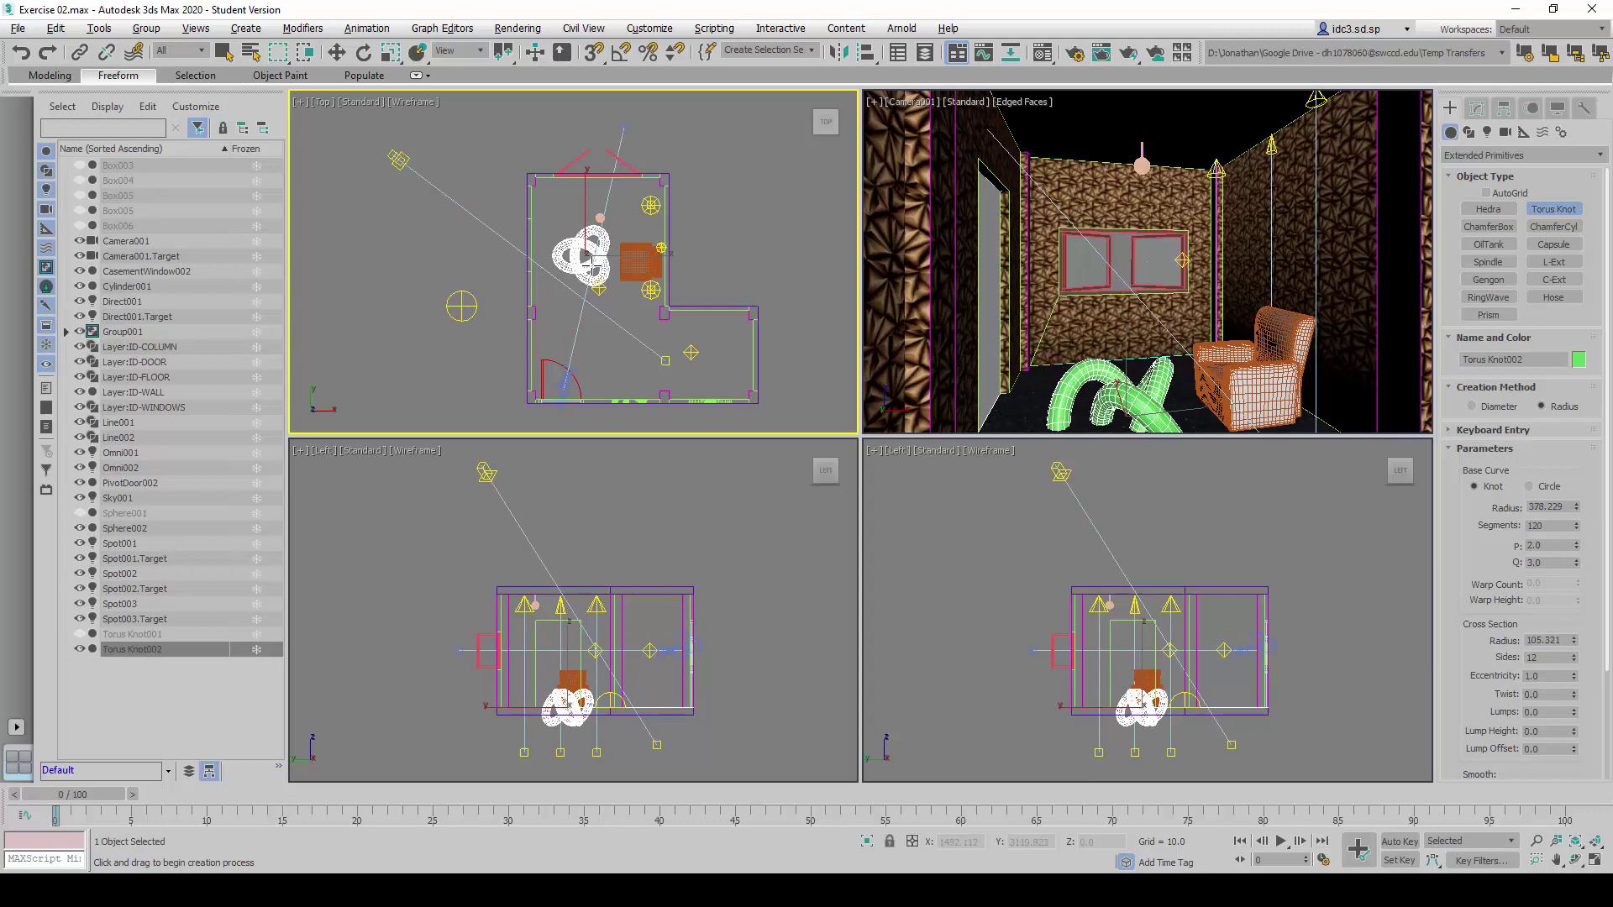
# Move the torus knot up off the floor and back beside the armchair.
pyautogui.click(337, 52)
pyautogui.click(570, 644)
pyautogui.moveTo(570, 644); pyautogui.dragTo(548, 569)
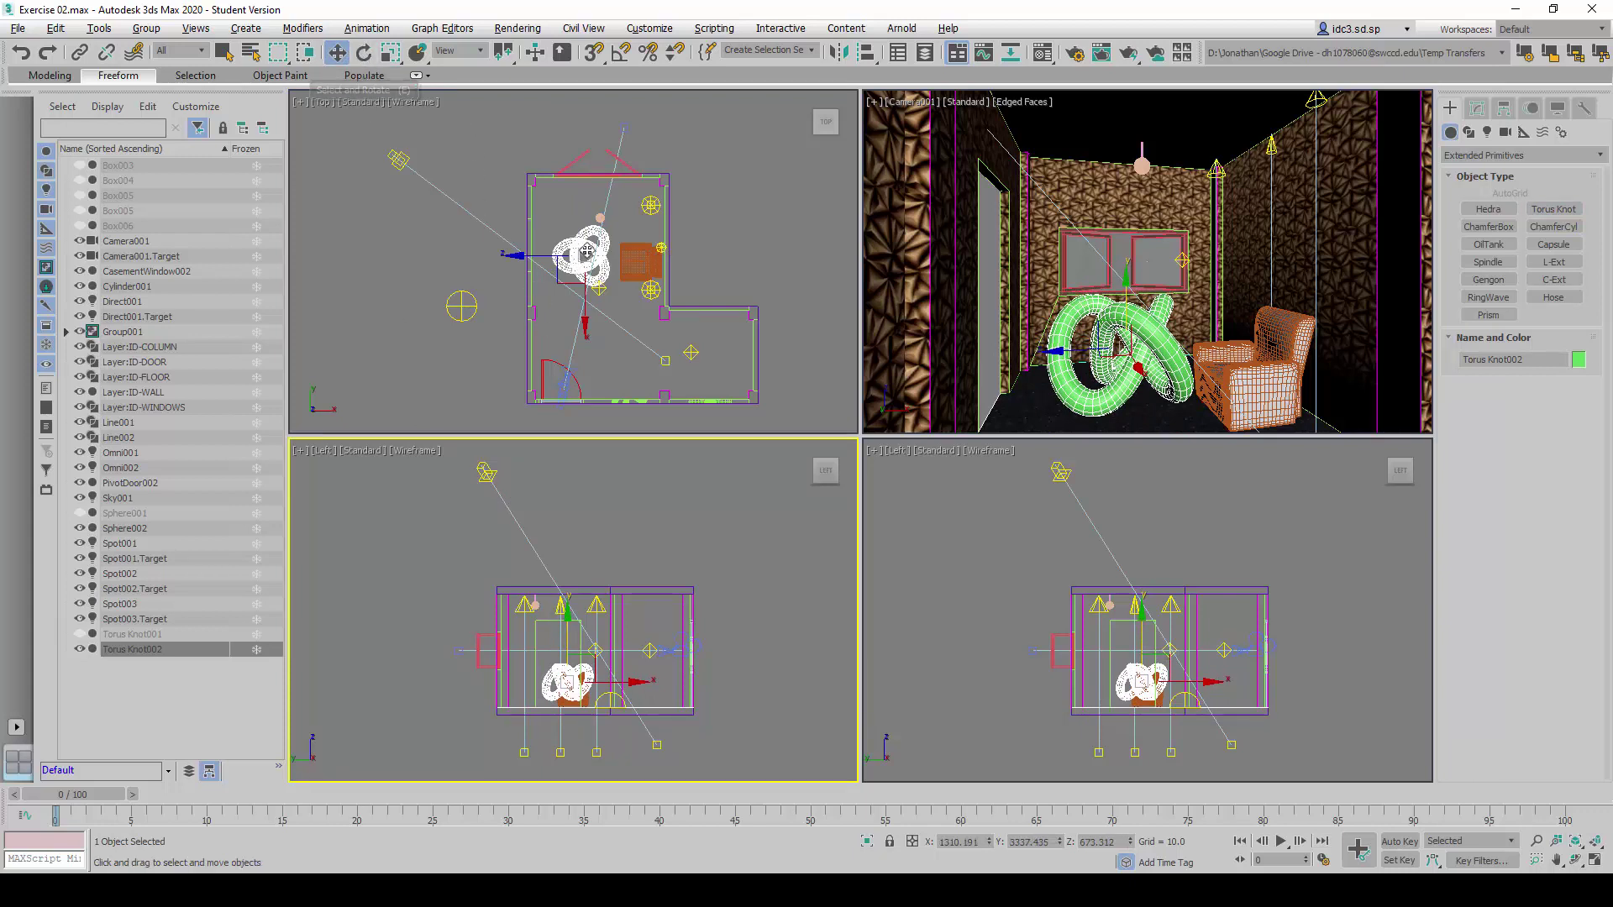
pyautogui.click(586, 250)
pyautogui.moveTo(604, 228); pyautogui.dragTo(599, 208)
pyautogui.middleClick(943, 296)
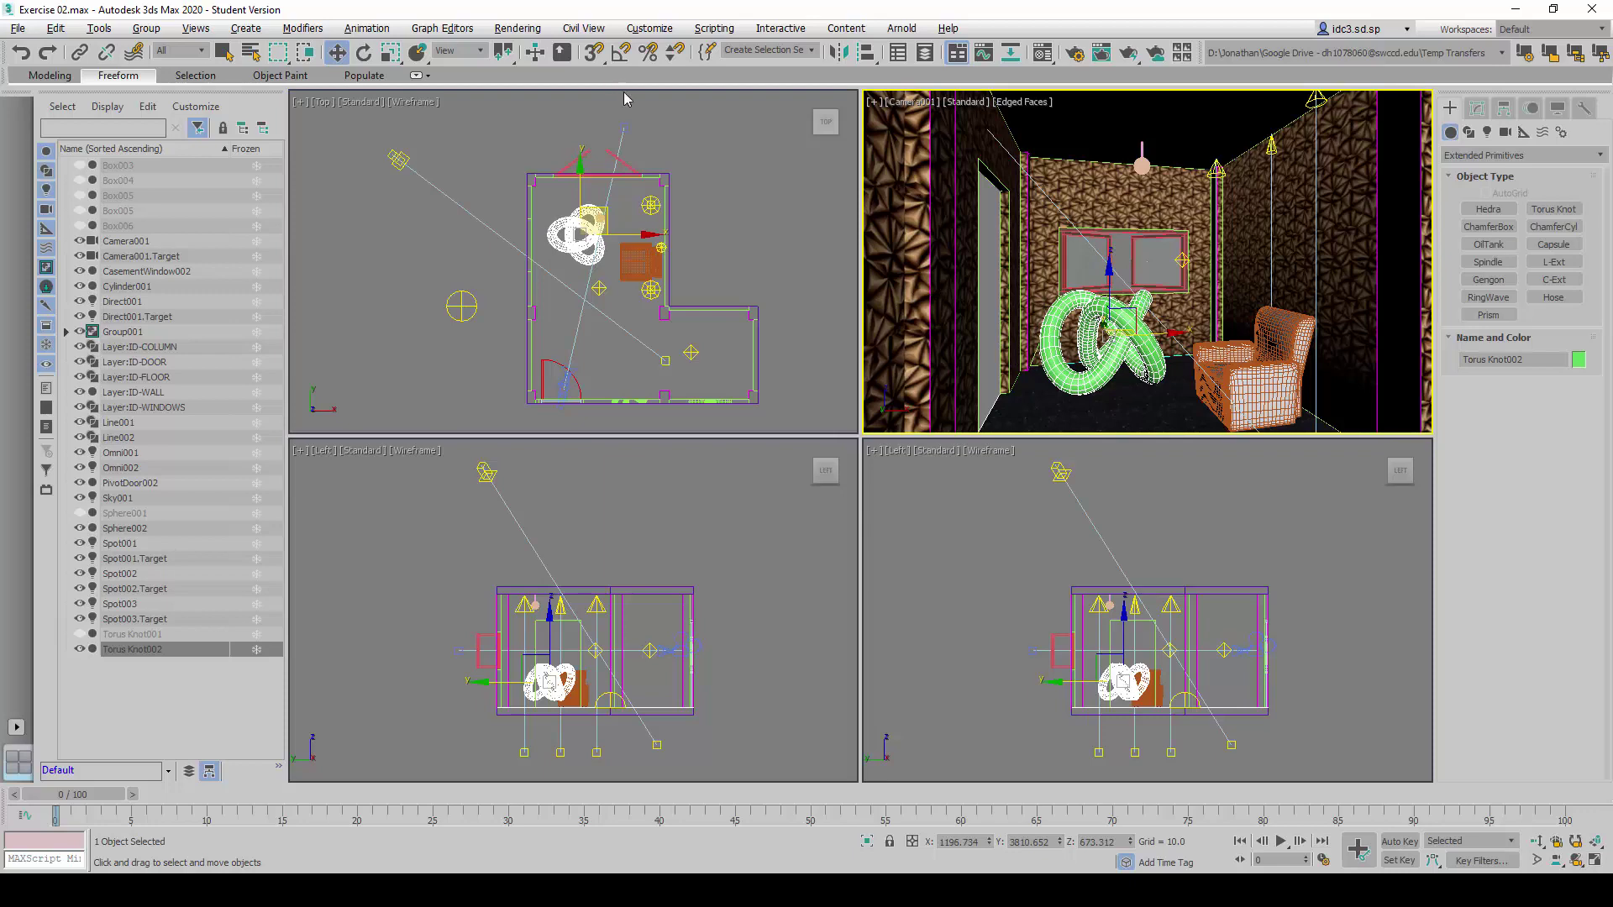
# Render the Camera001 view showing the green torus knot, then close the frame.
pyautogui.click(518, 28)
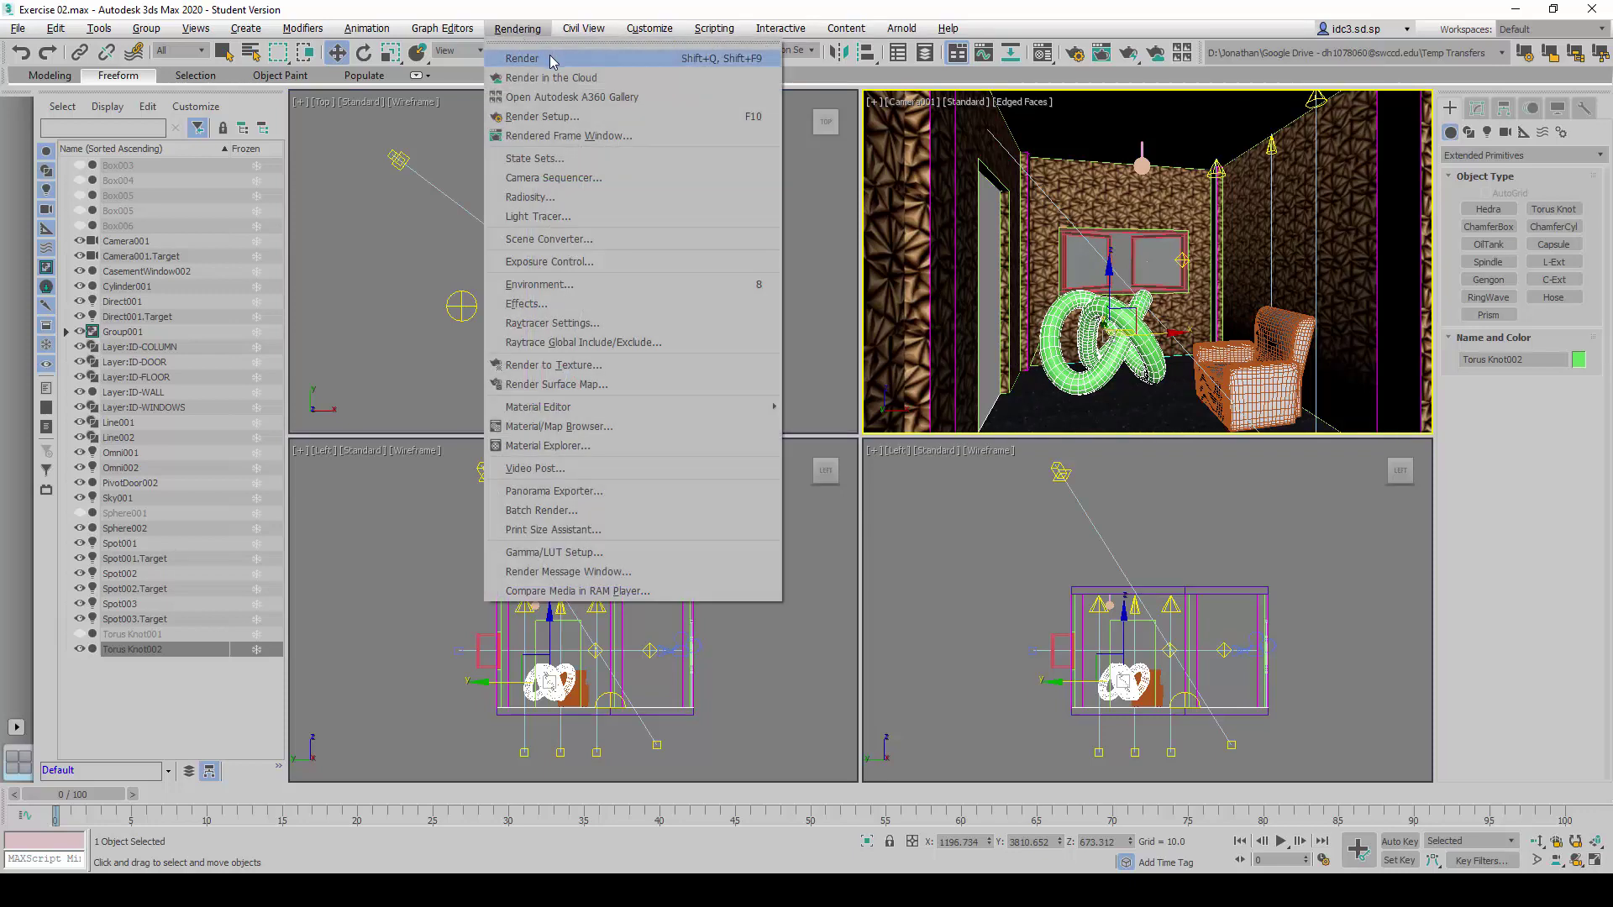
pyautogui.click(550, 59)
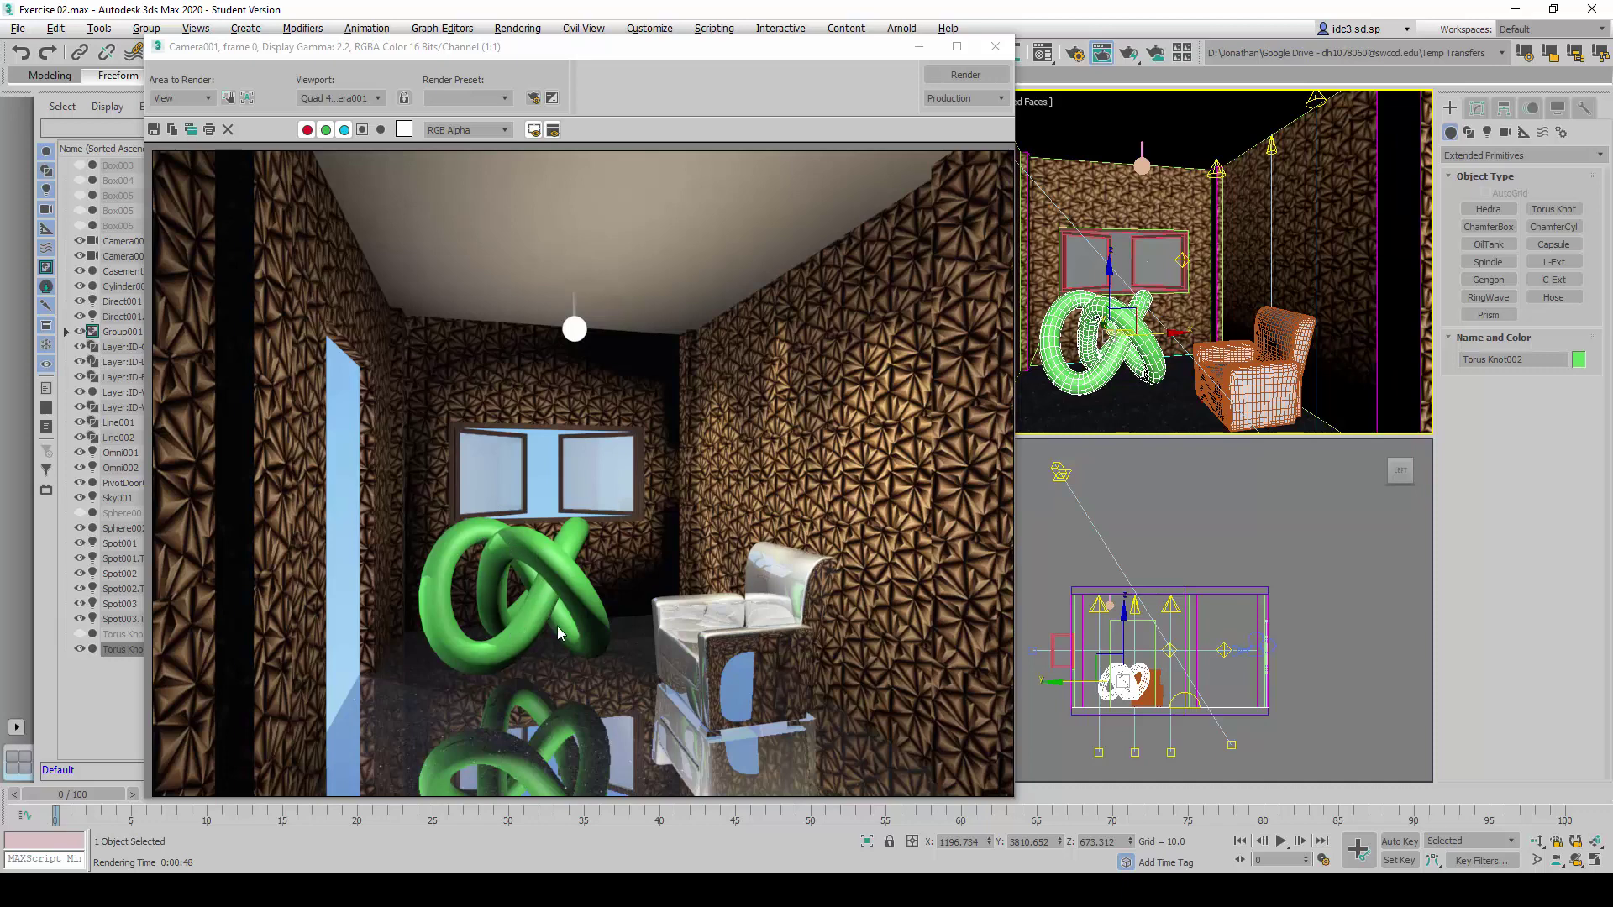
pyautogui.click(994, 47)
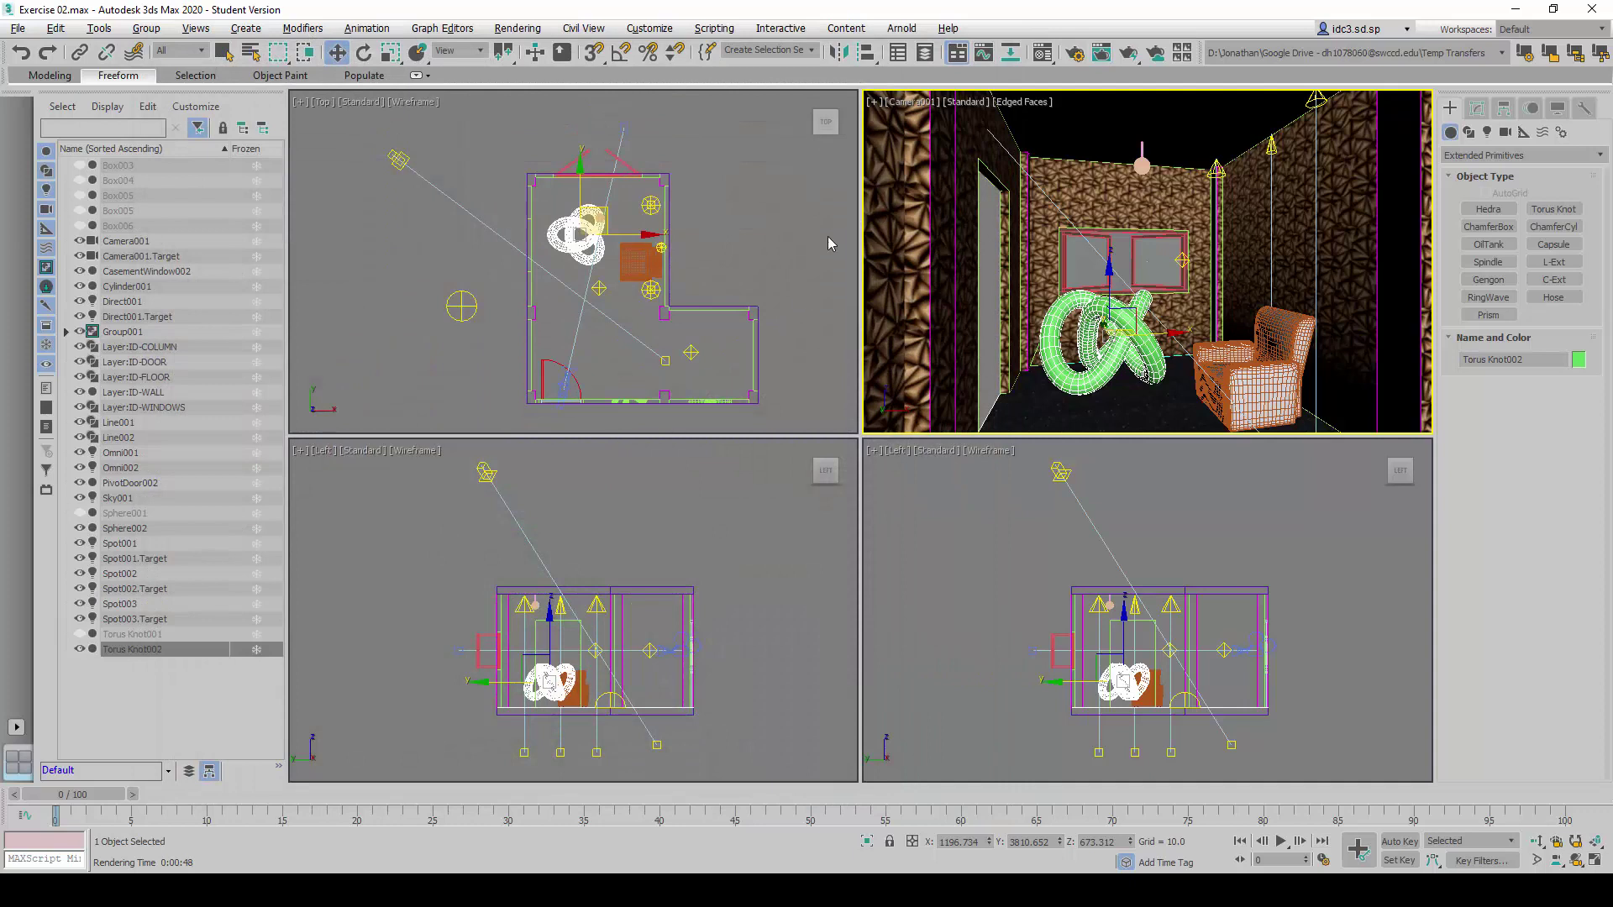
# In the Material Editor, change the 13 - Default material from Standard to Raytrace.
pyautogui.click(827, 235)
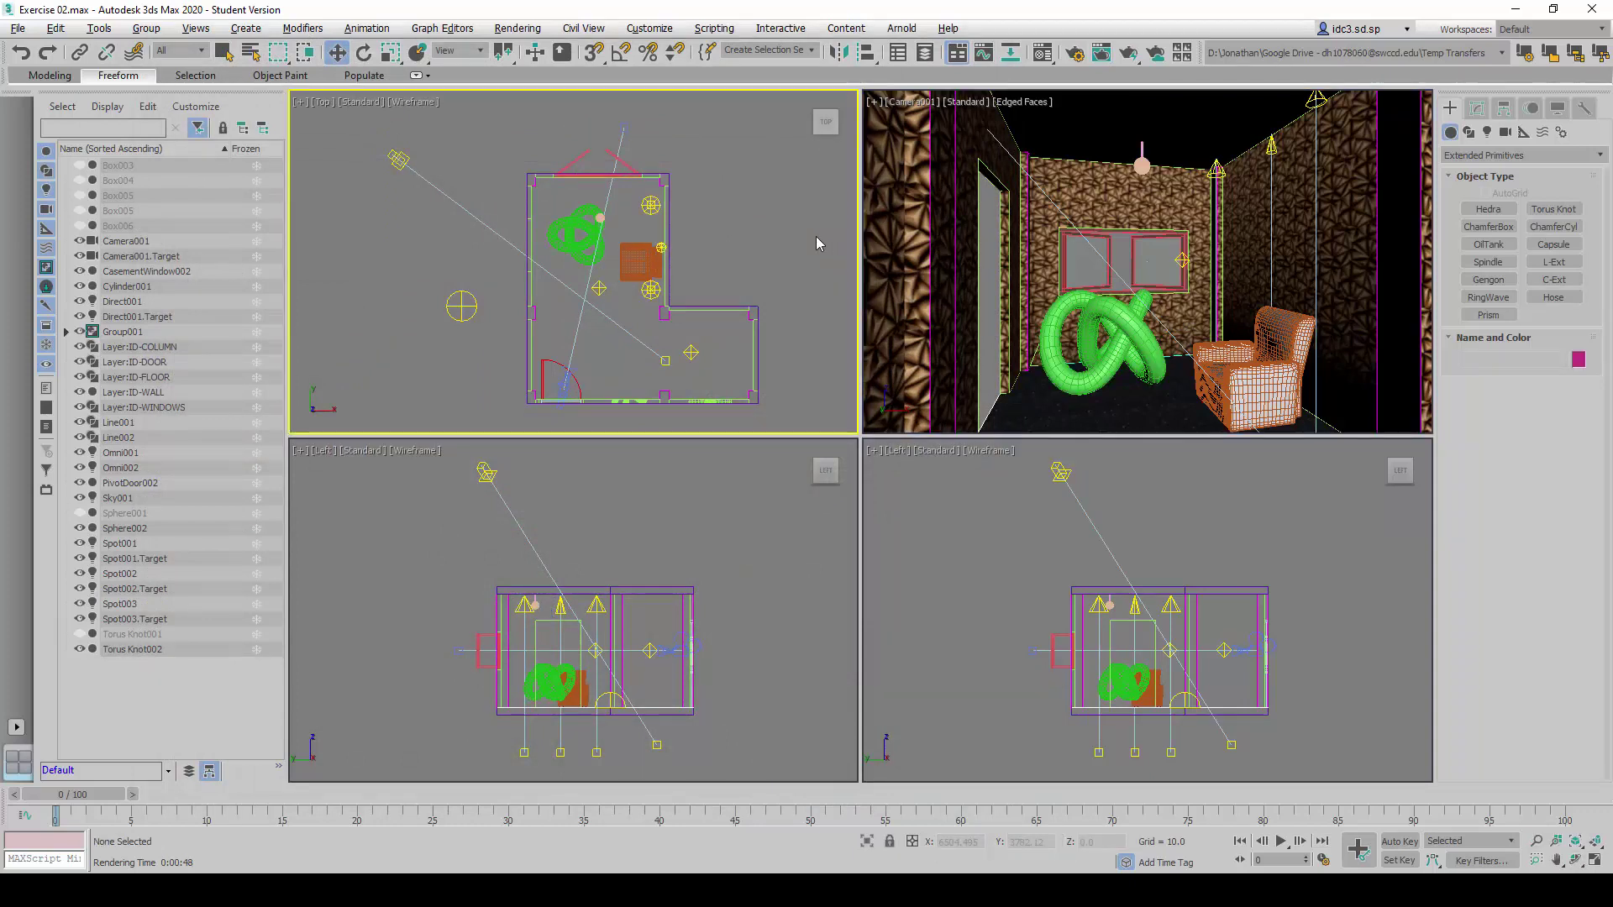
pyautogui.press('m')
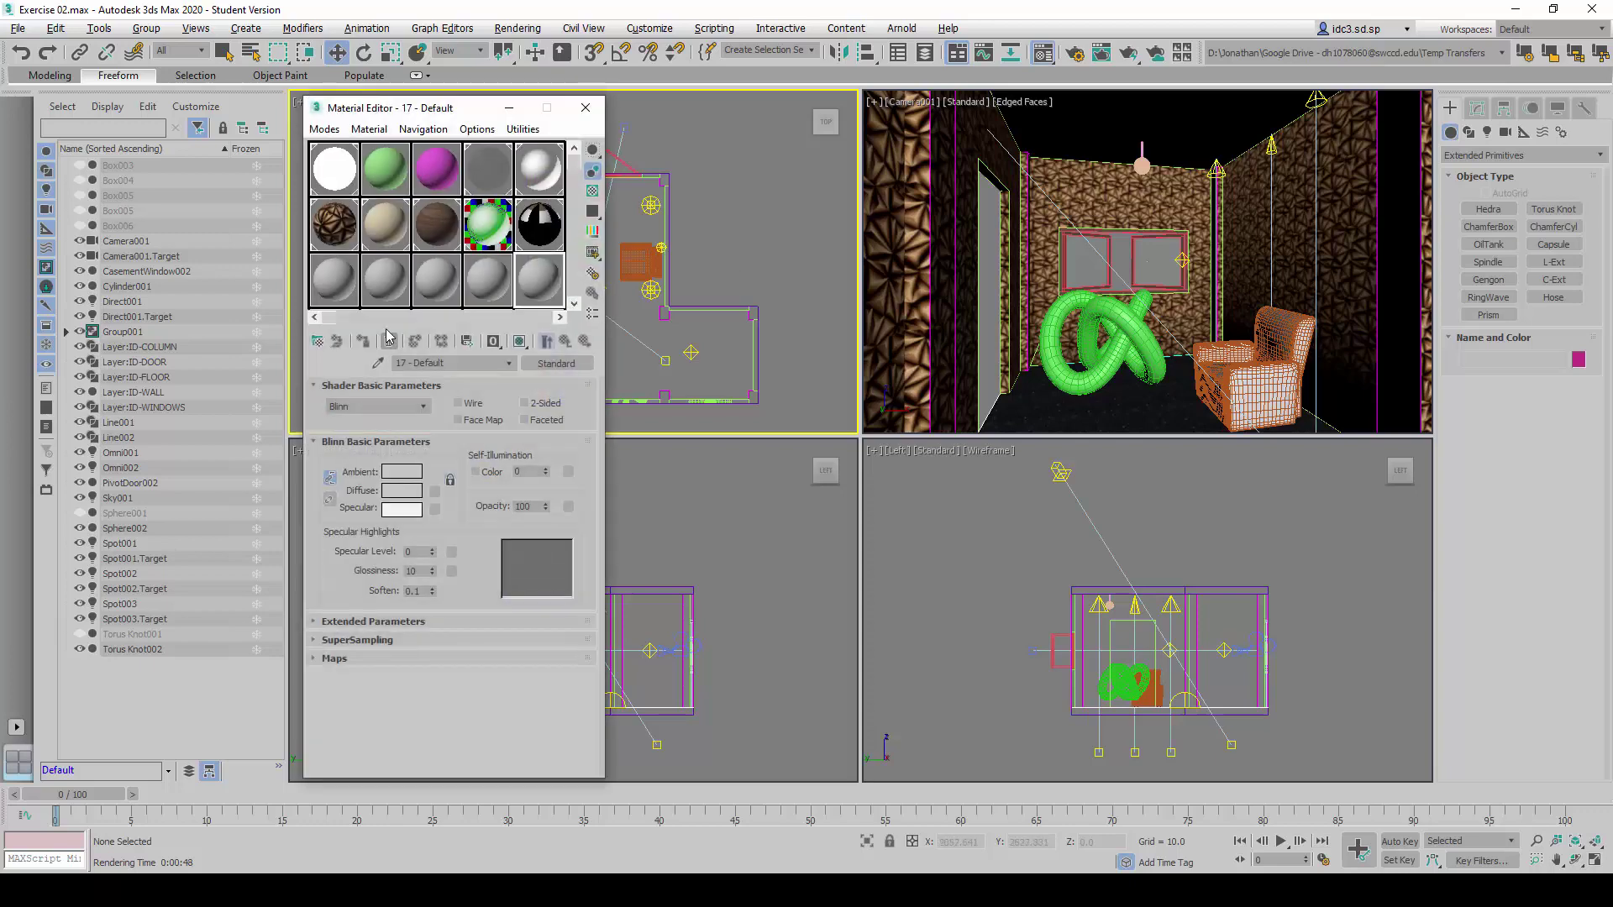
pyautogui.click(542, 284)
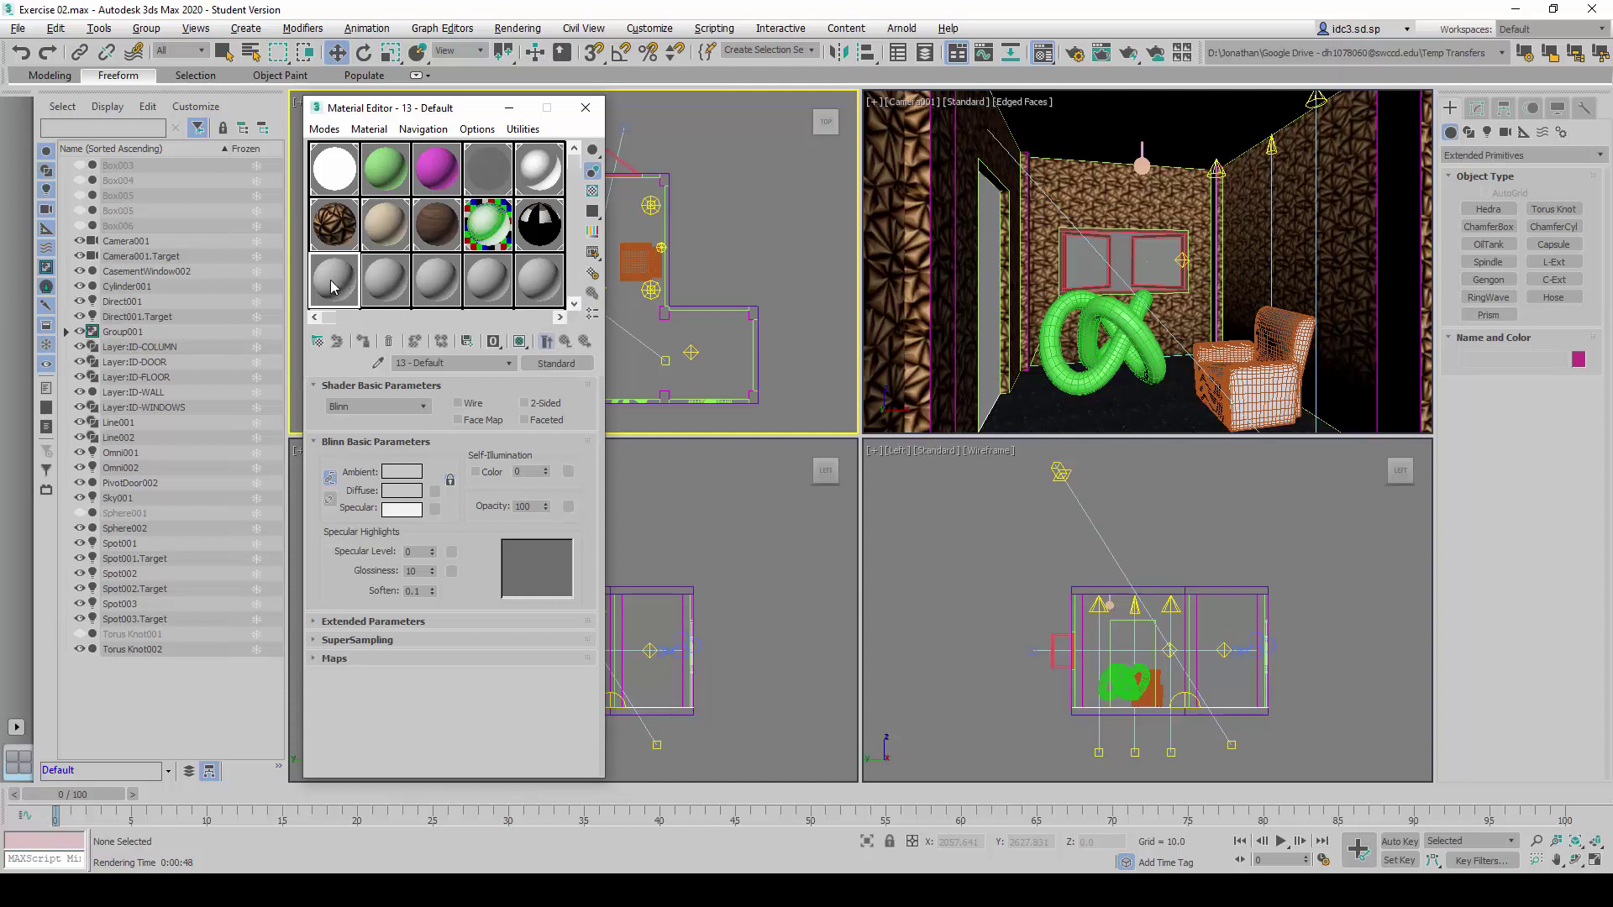
pyautogui.click(556, 364)
pyautogui.click(576, 371)
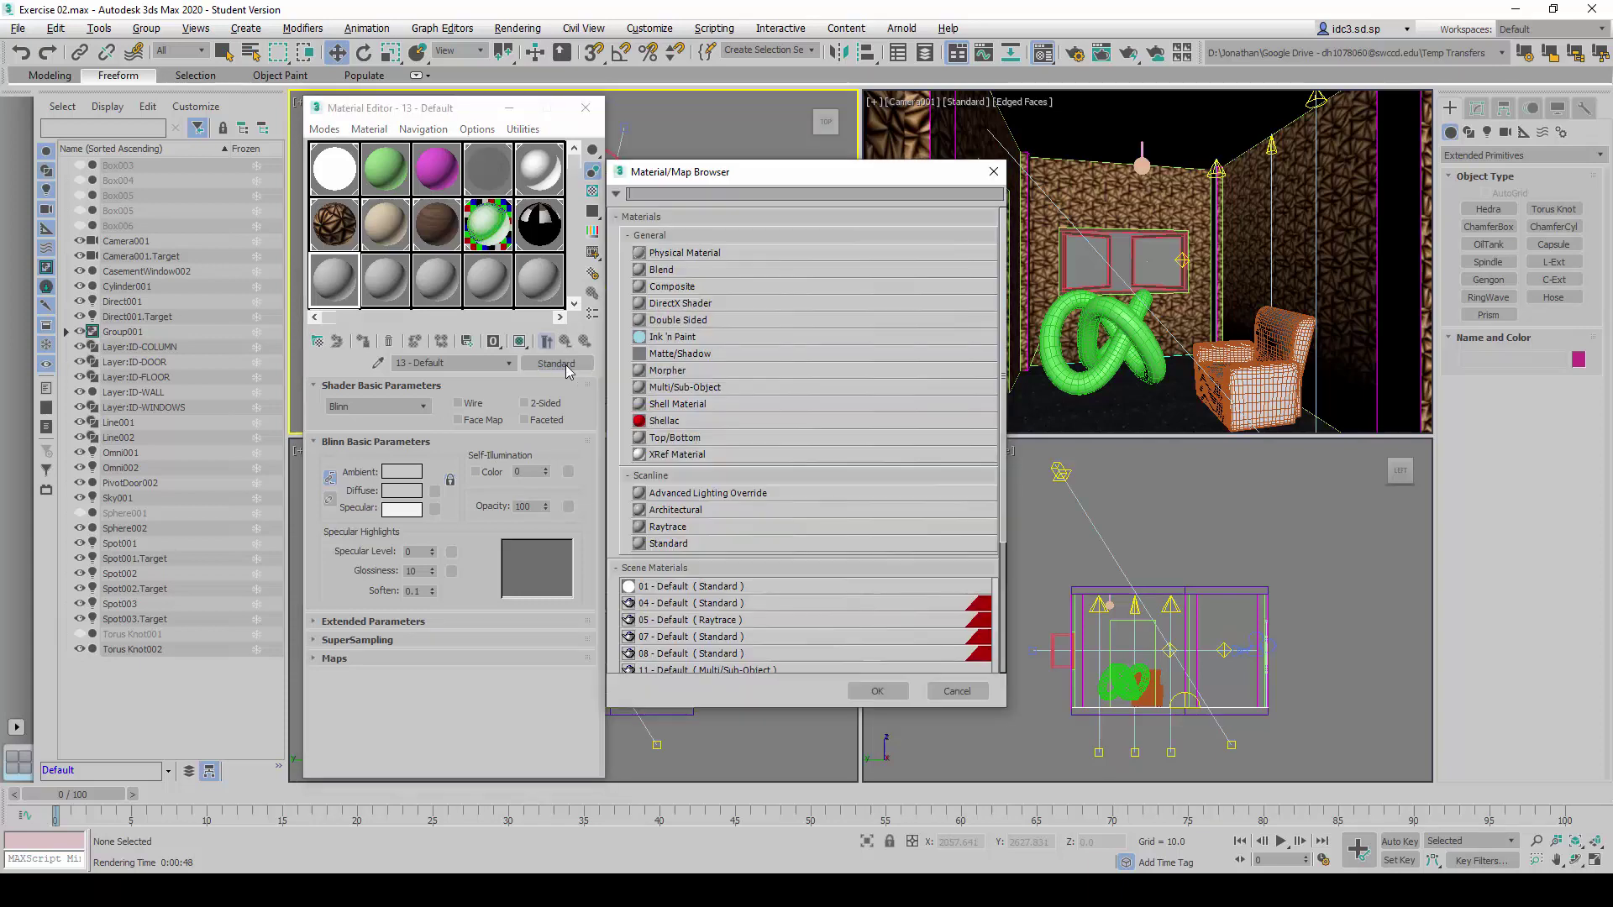
pyautogui.moveTo(876, 168); pyautogui.dragTo(911, 120)
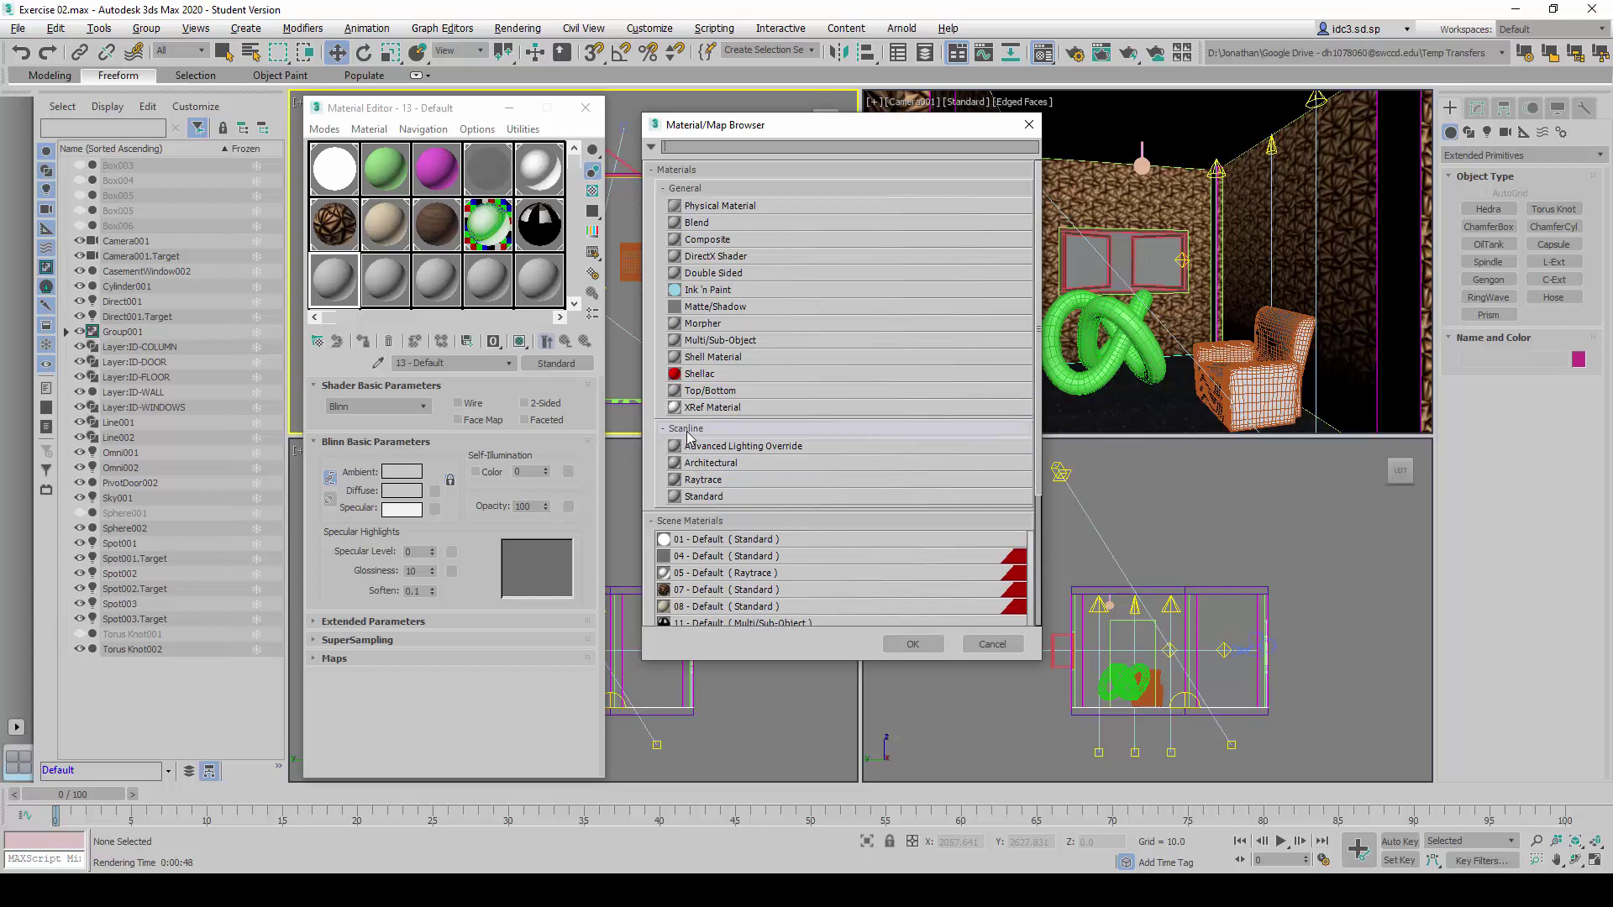
pyautogui.click(718, 486)
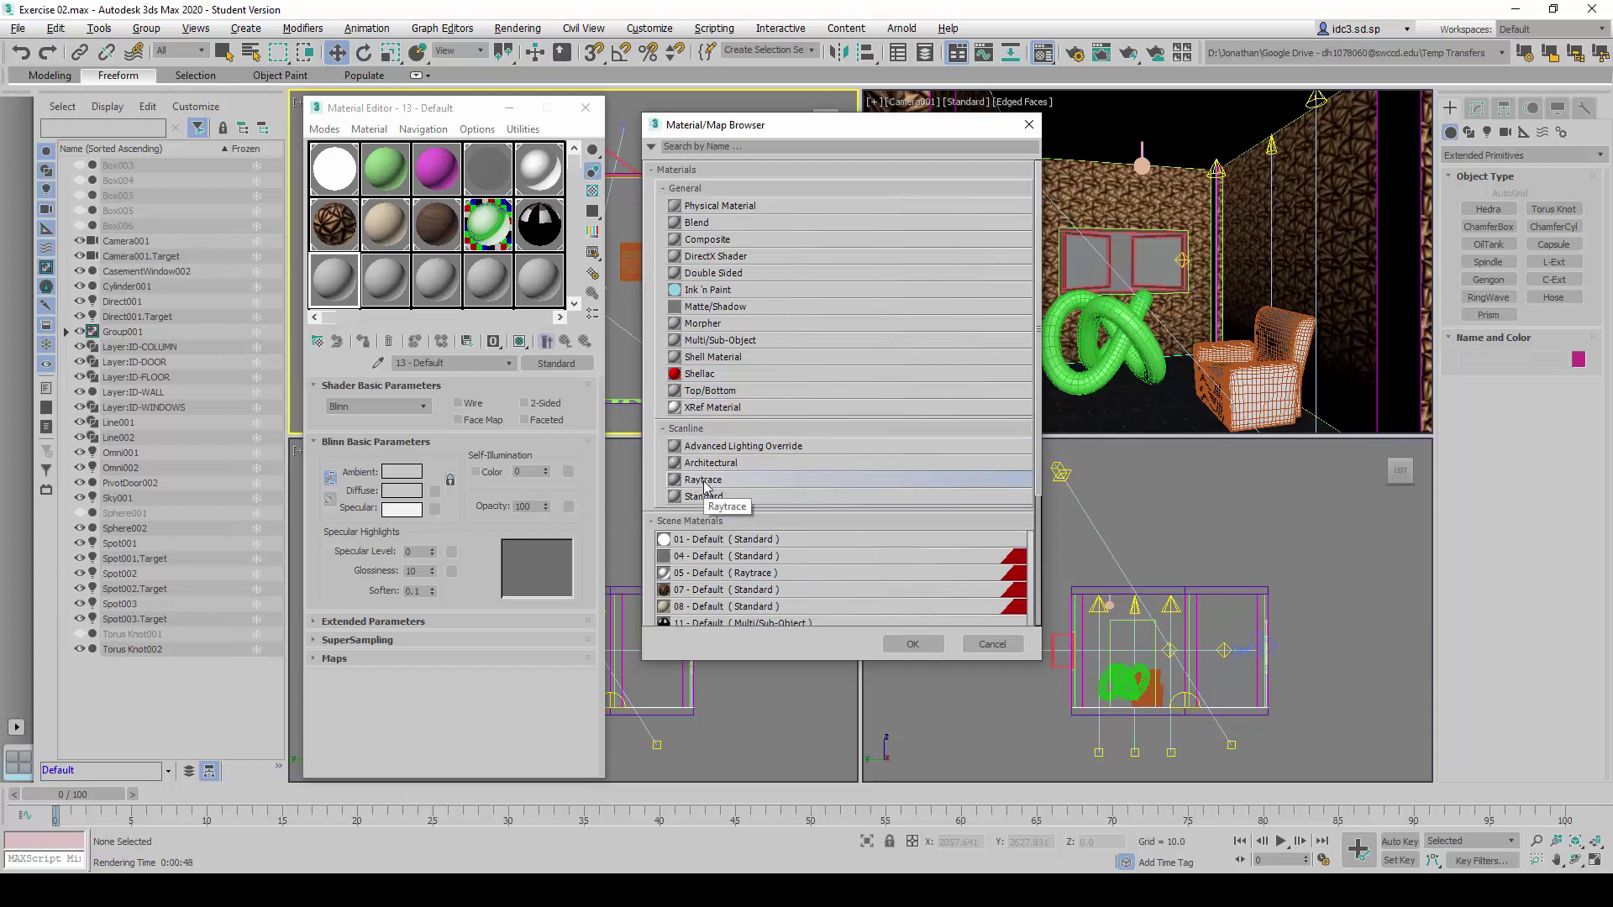
pyautogui.click(913, 644)
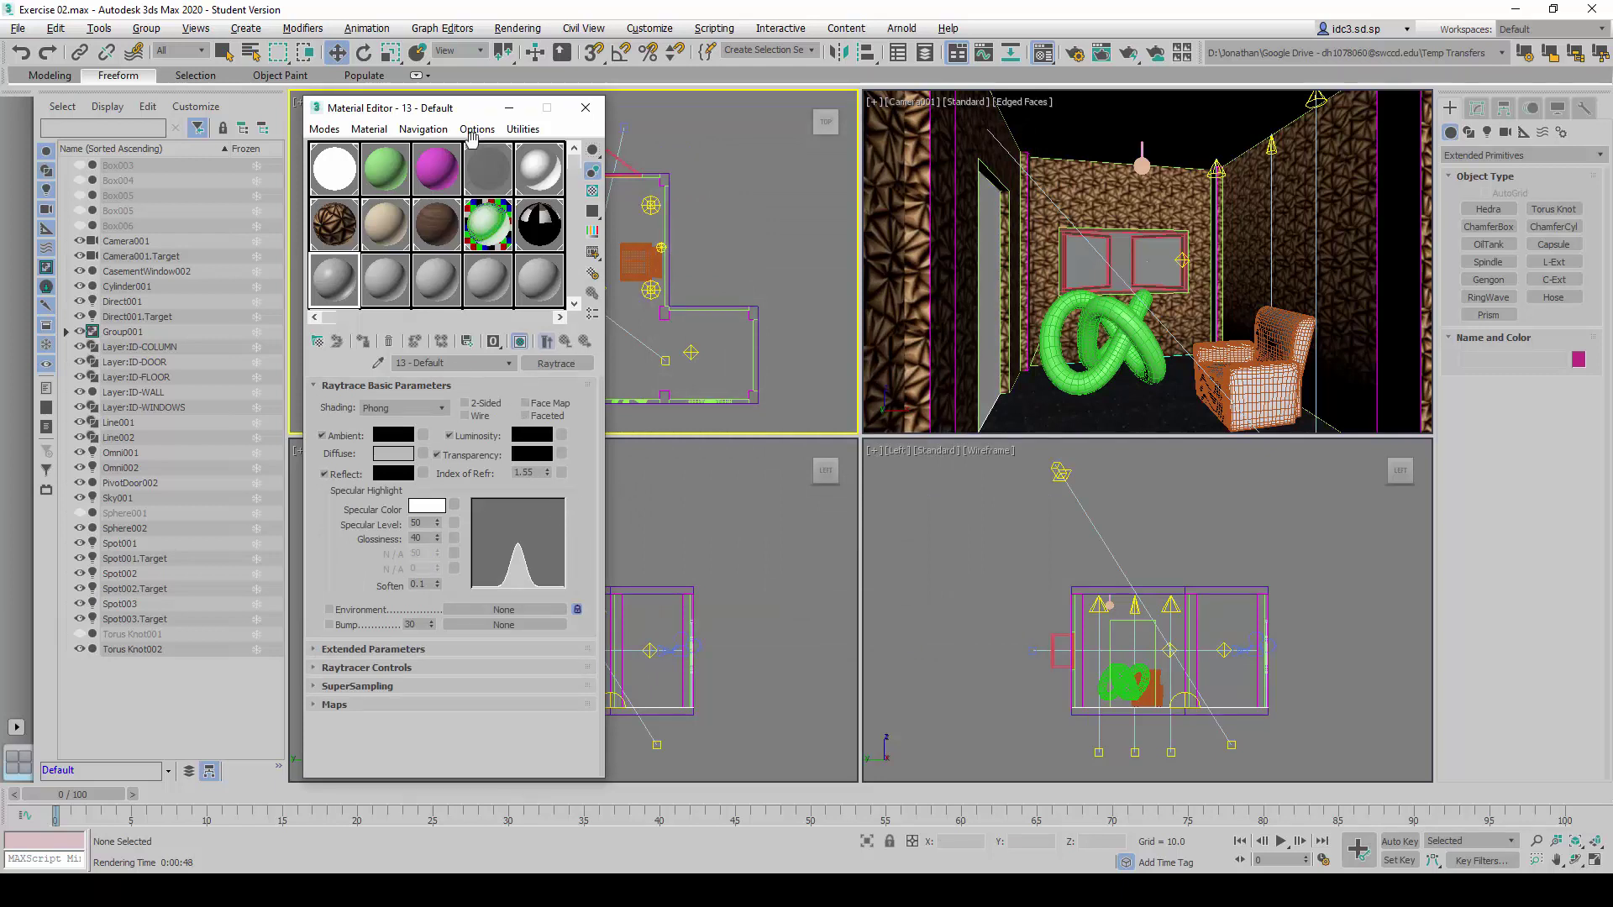
# Assign material 13 to Torus Knot002 and render Camera001 to check it.
pyautogui.moveTo(458, 117); pyautogui.dragTo(528, 119)
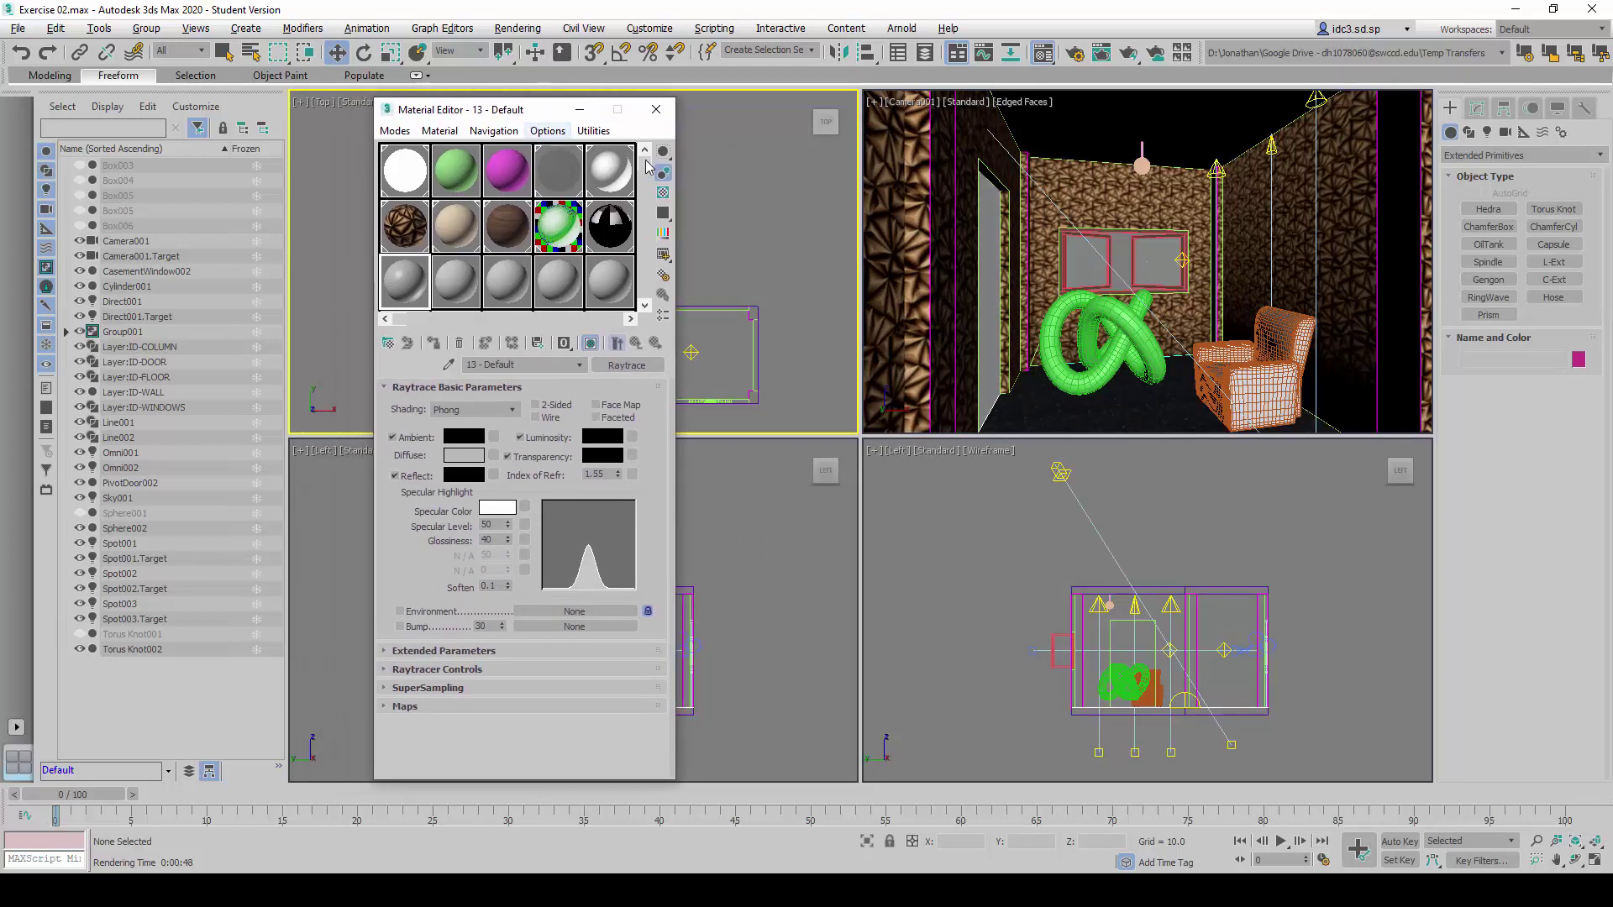
pyautogui.click(1134, 333)
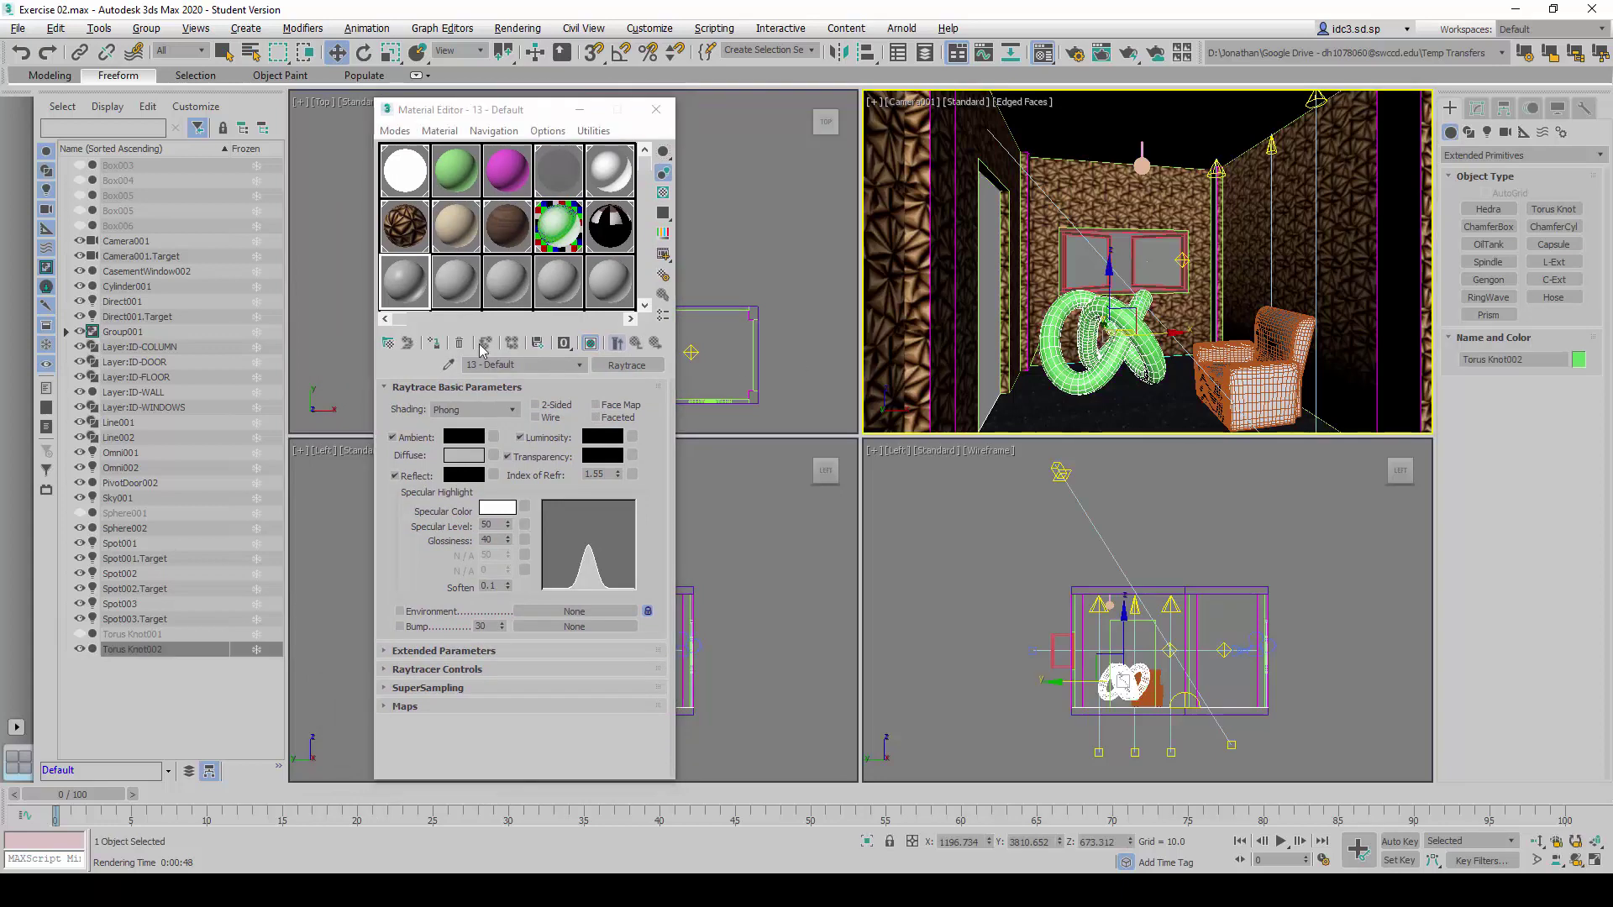
pyautogui.click(435, 346)
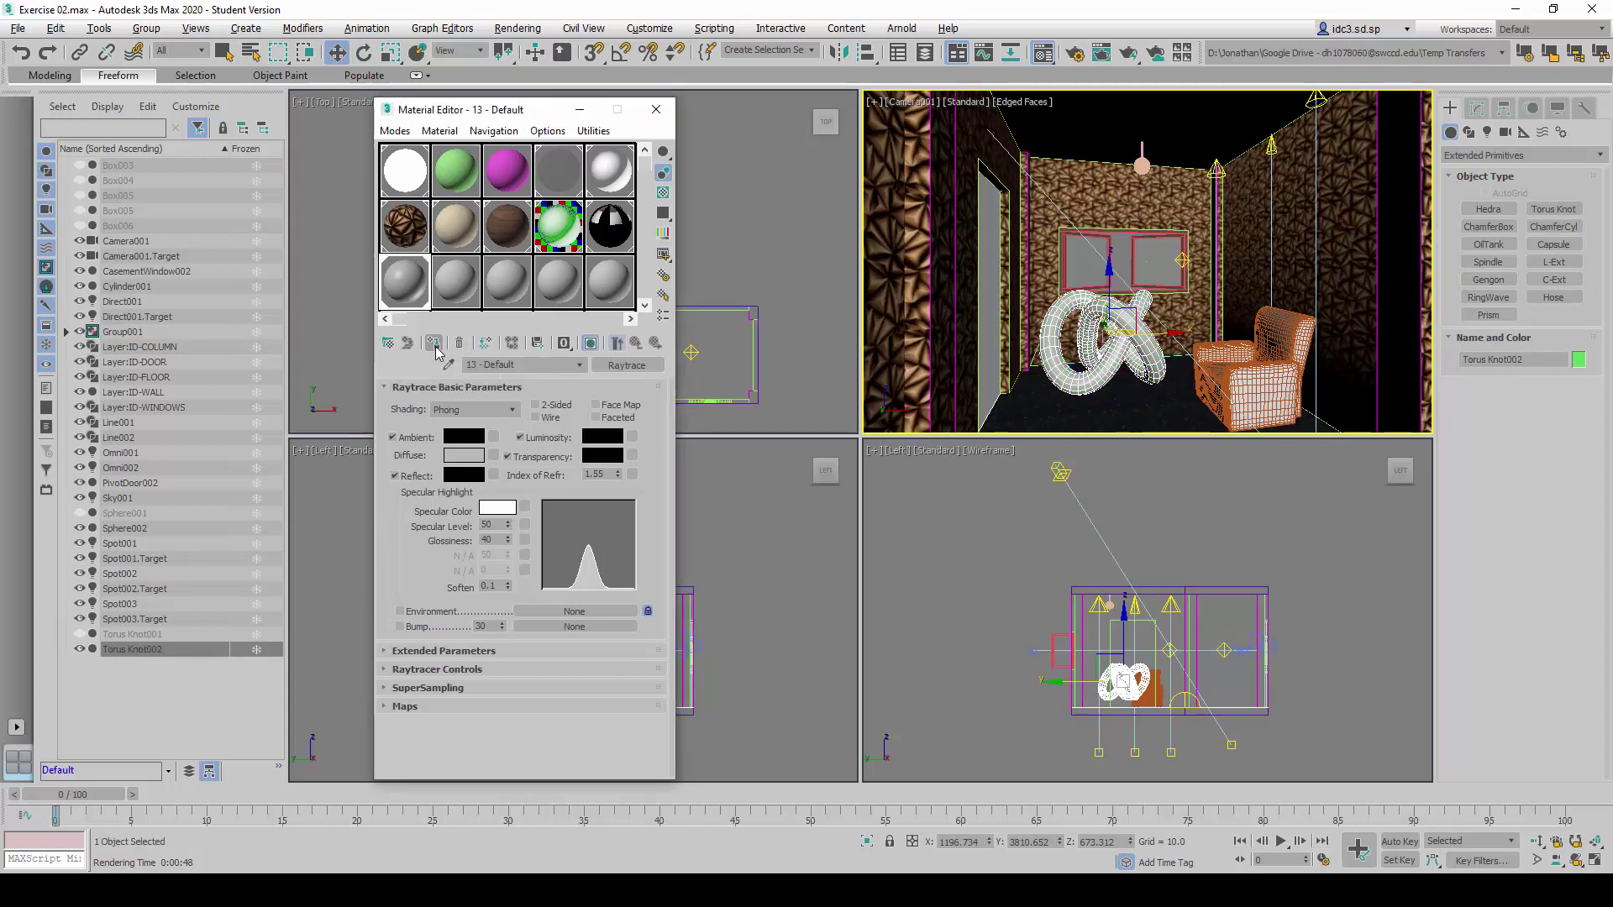
pyautogui.click(531, 30)
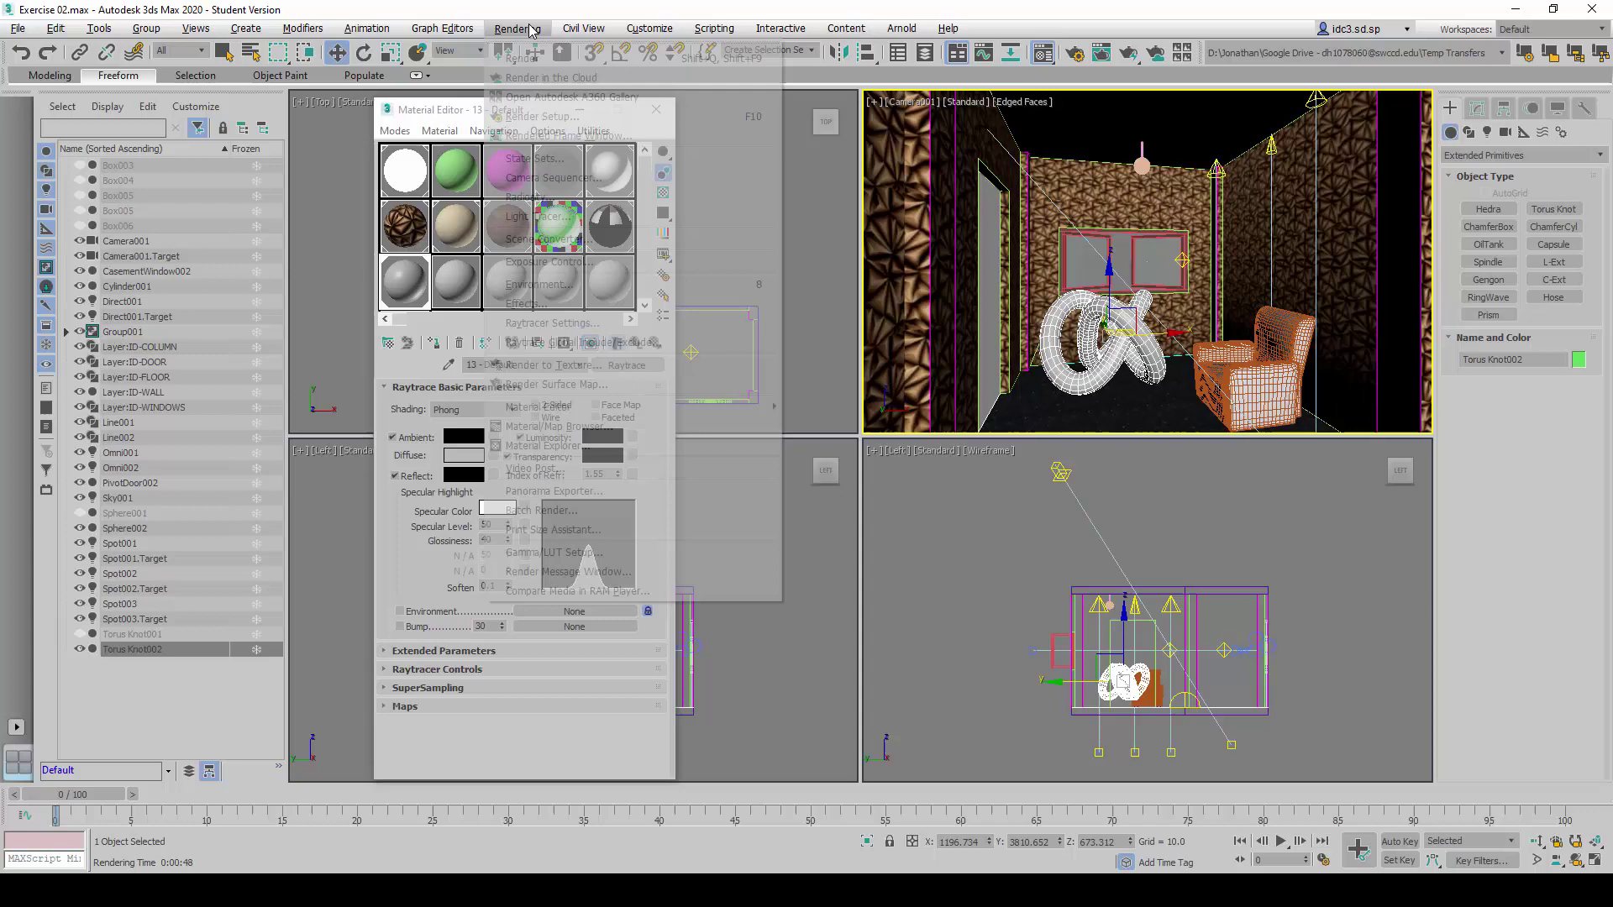
pyautogui.click(523, 57)
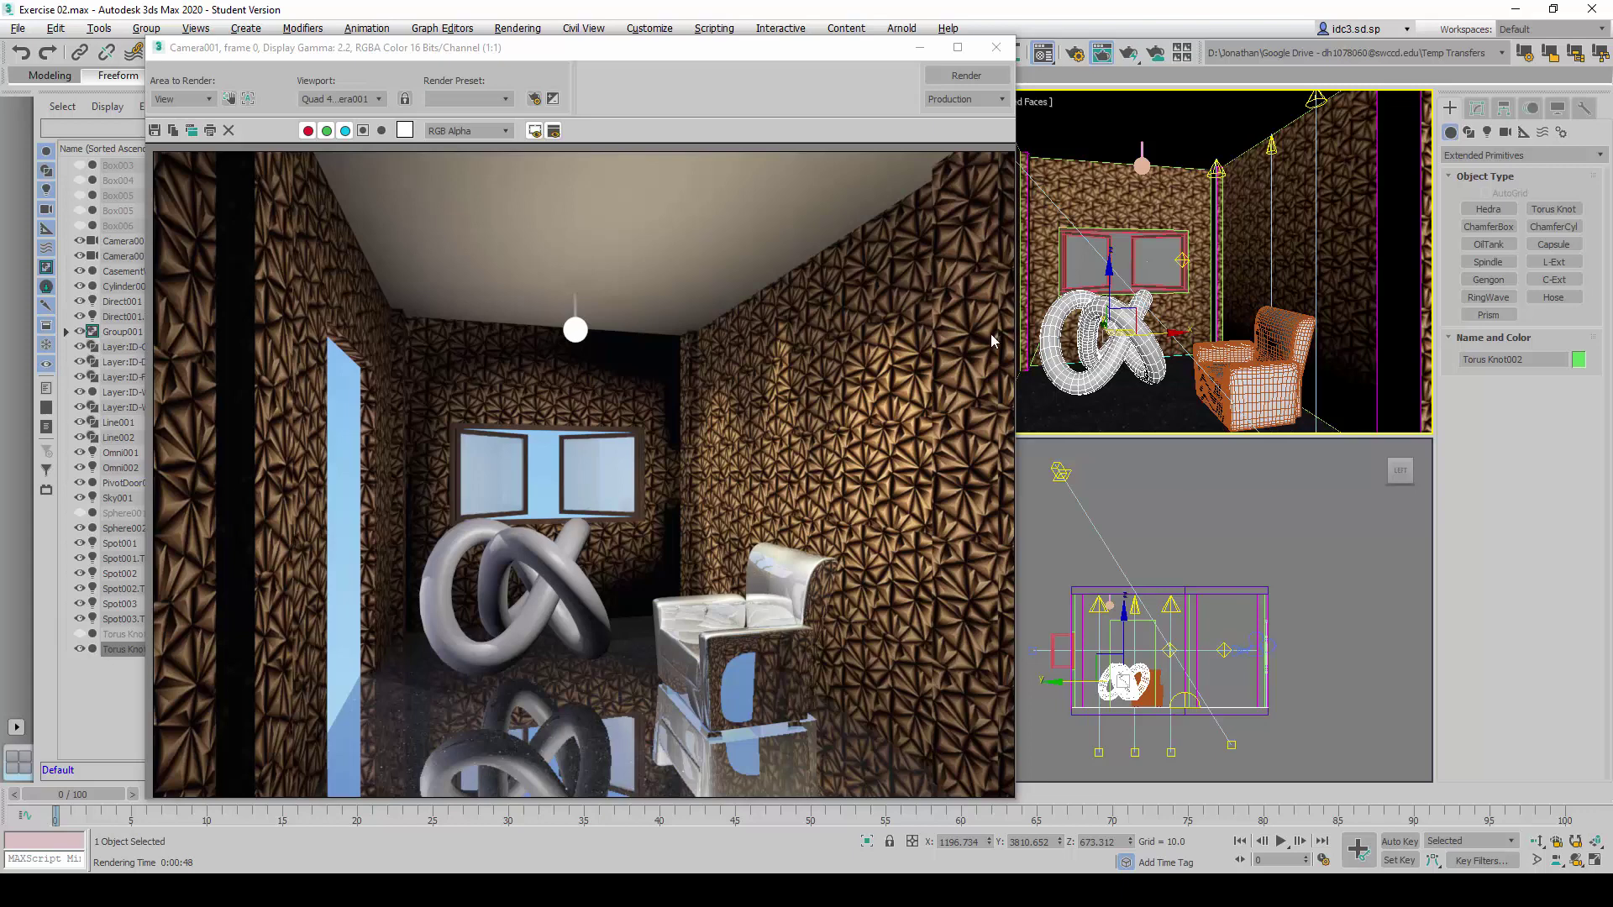
pyautogui.click(1007, 46)
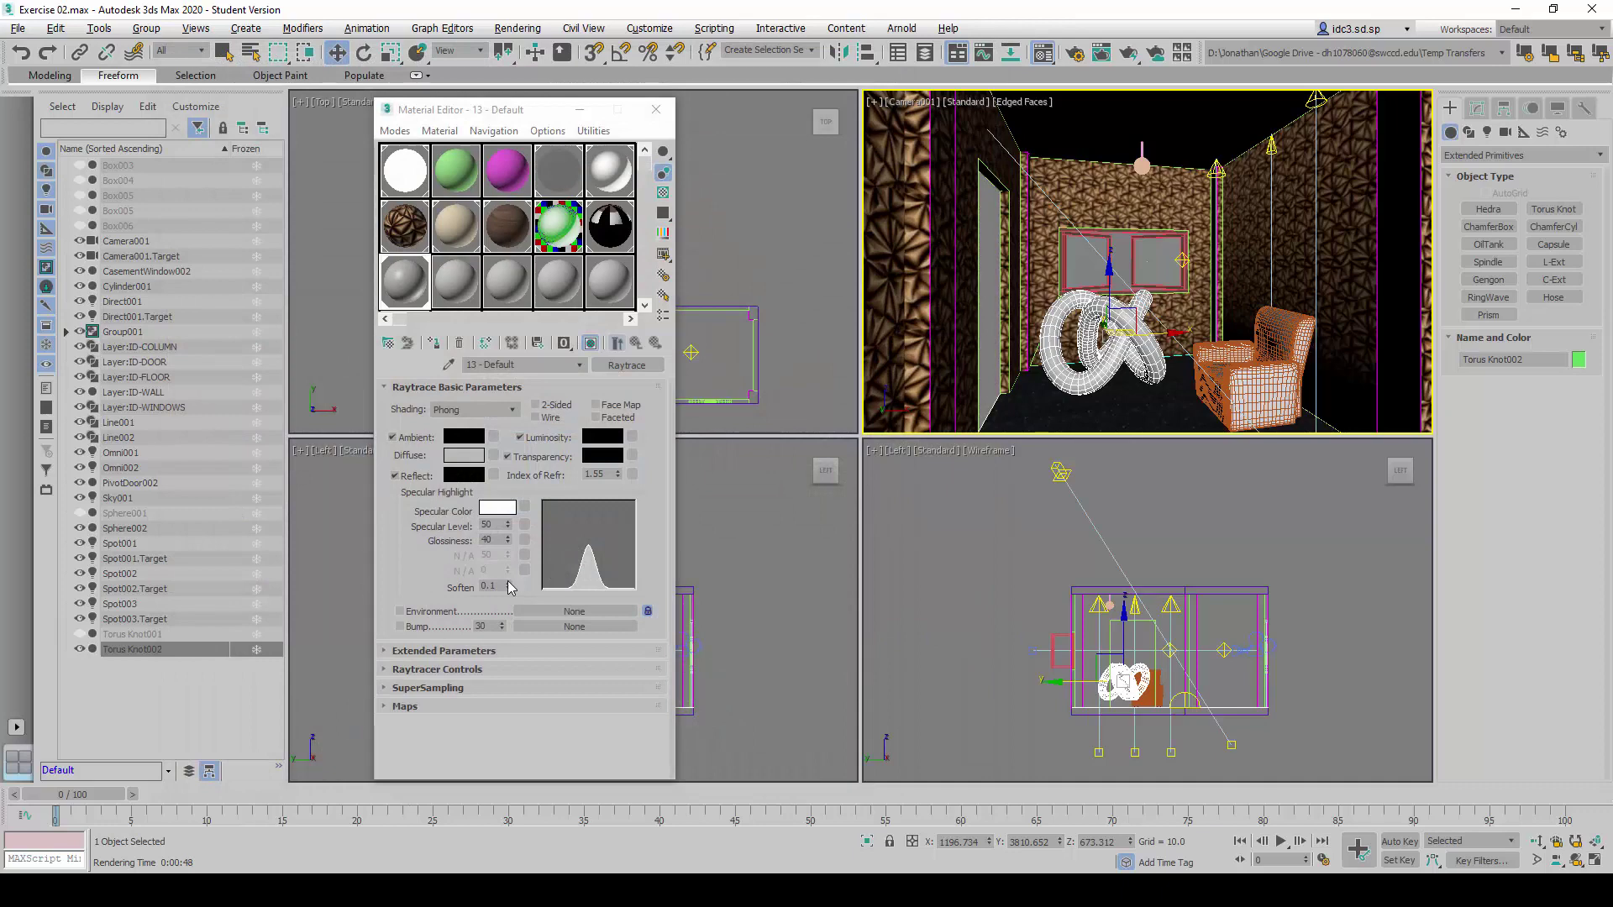
# Set material 13's Reflect colour to light grey 215, 215, 215.
pyautogui.click(487, 389)
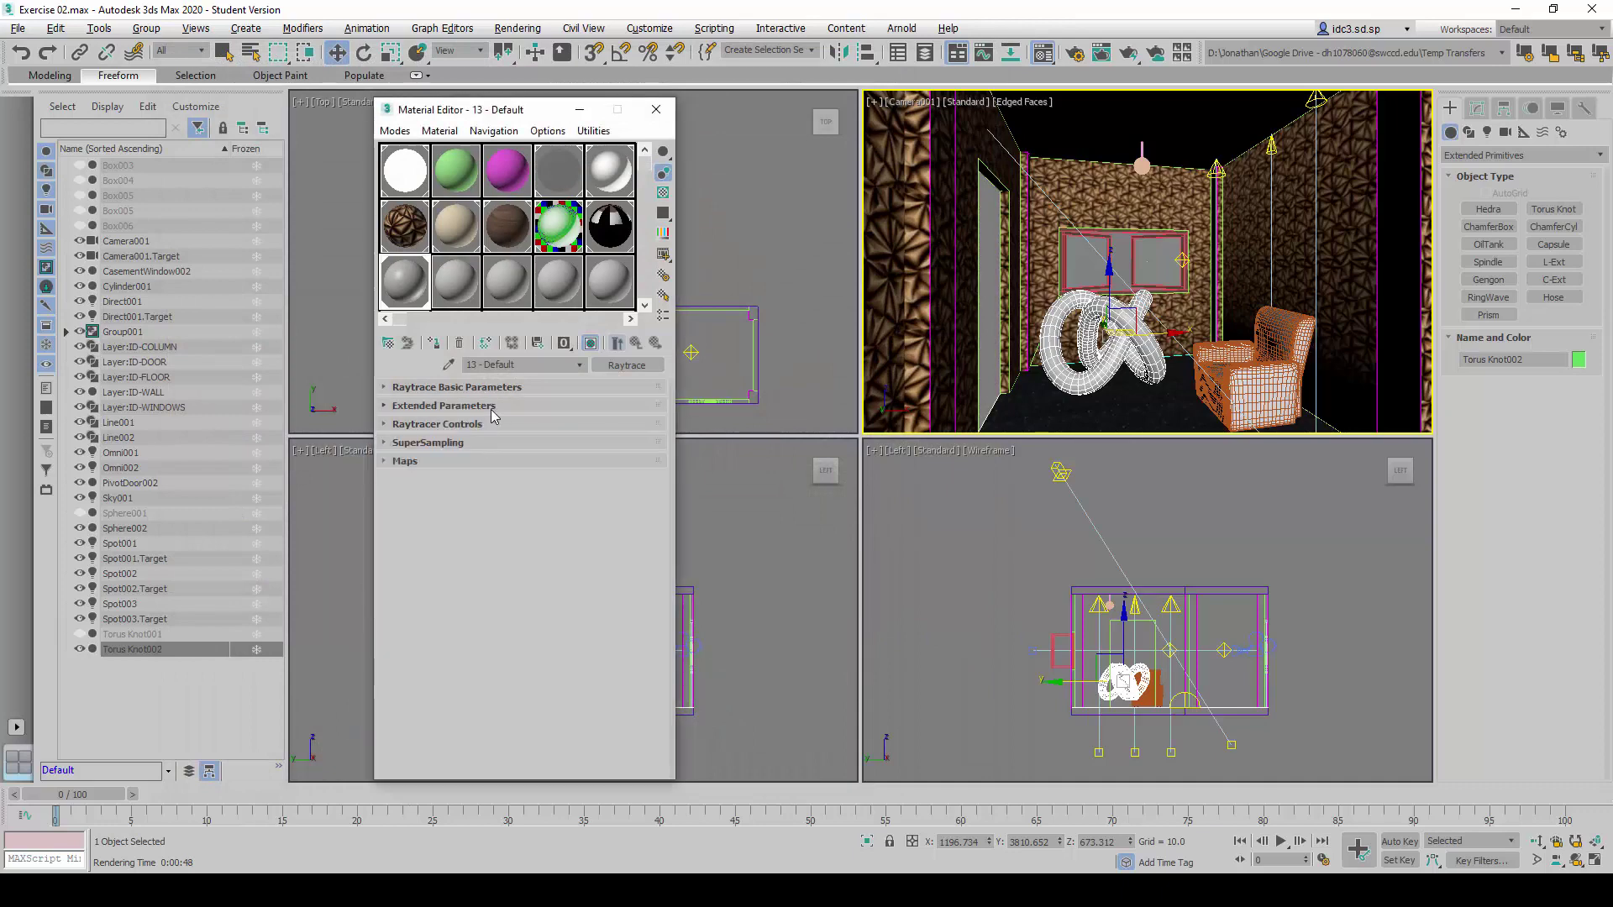
pyautogui.click(535, 390)
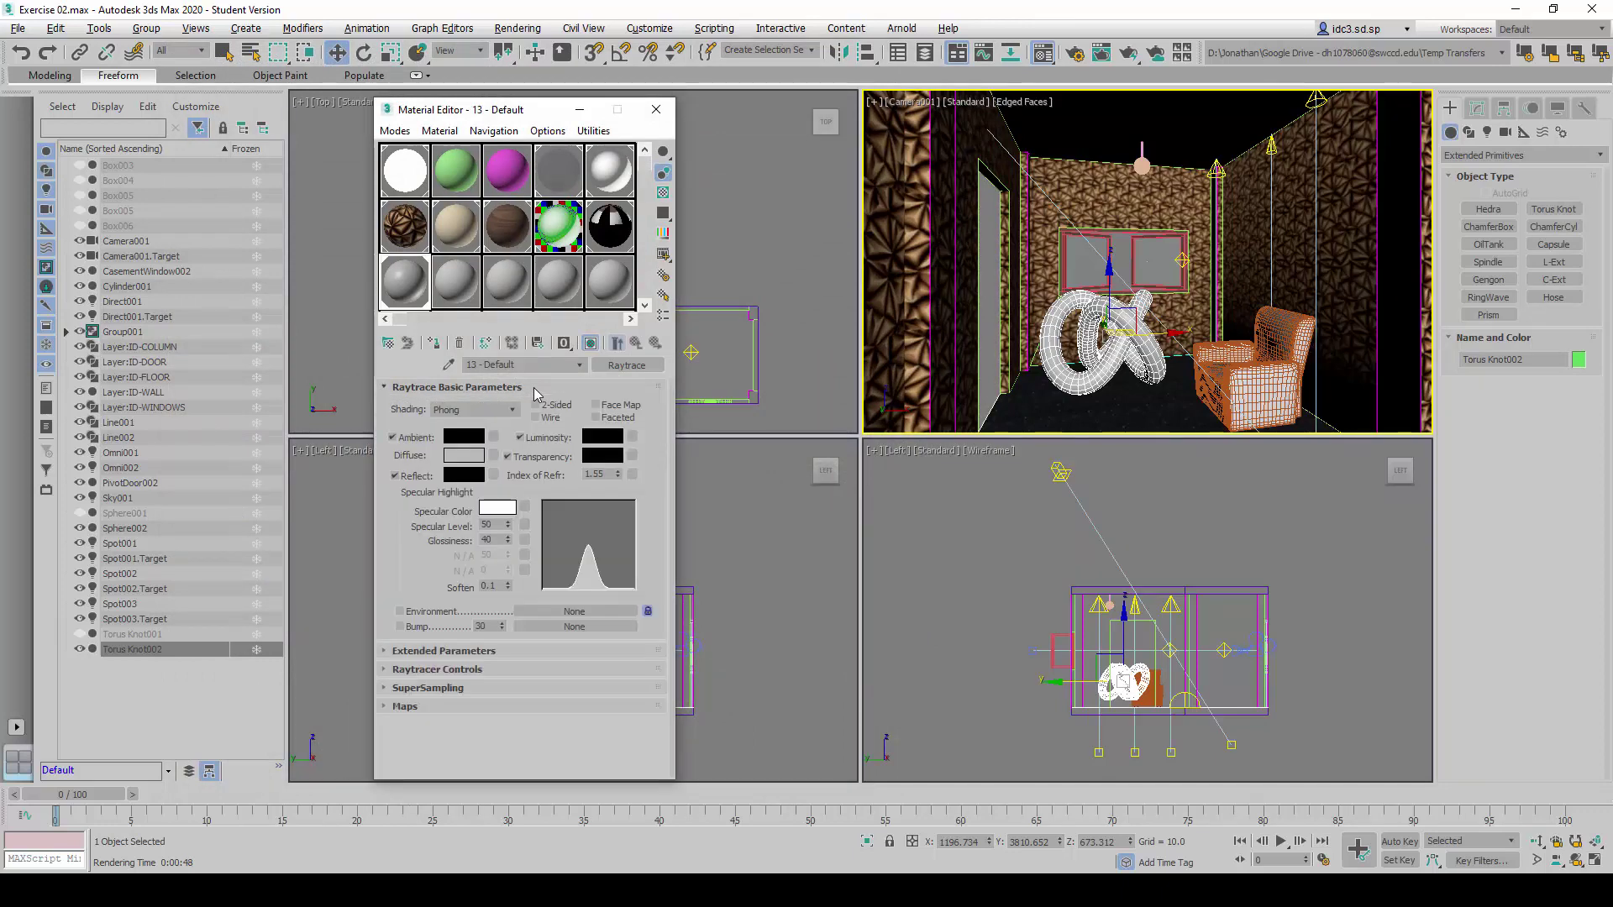
pyautogui.click(463, 475)
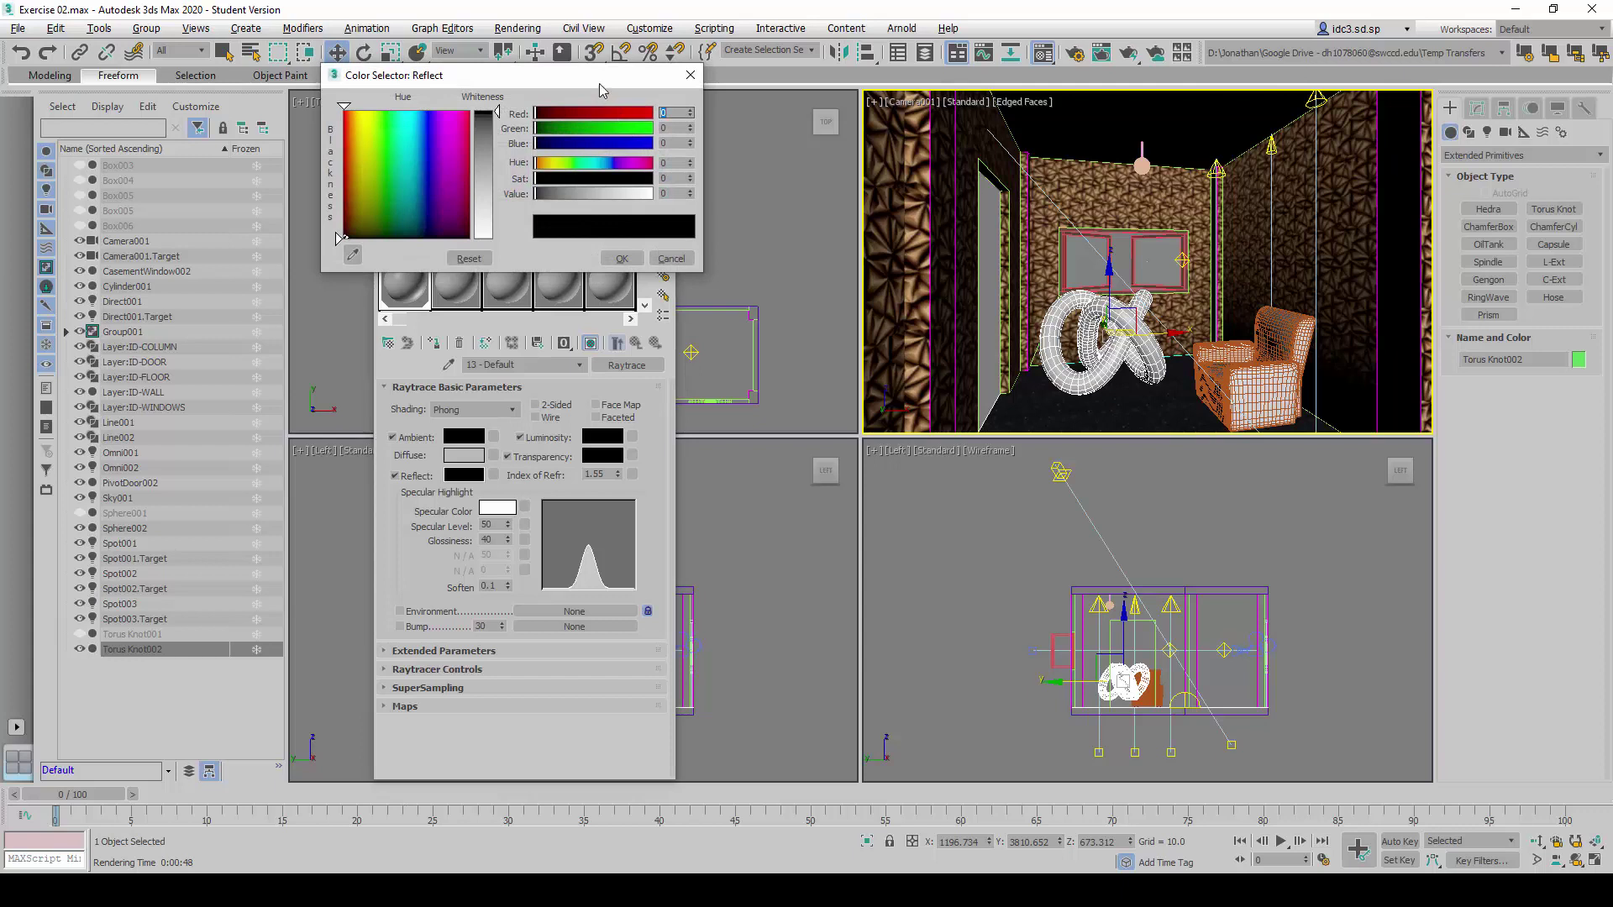
pyautogui.moveTo(605, 84); pyautogui.dragTo(963, 168)
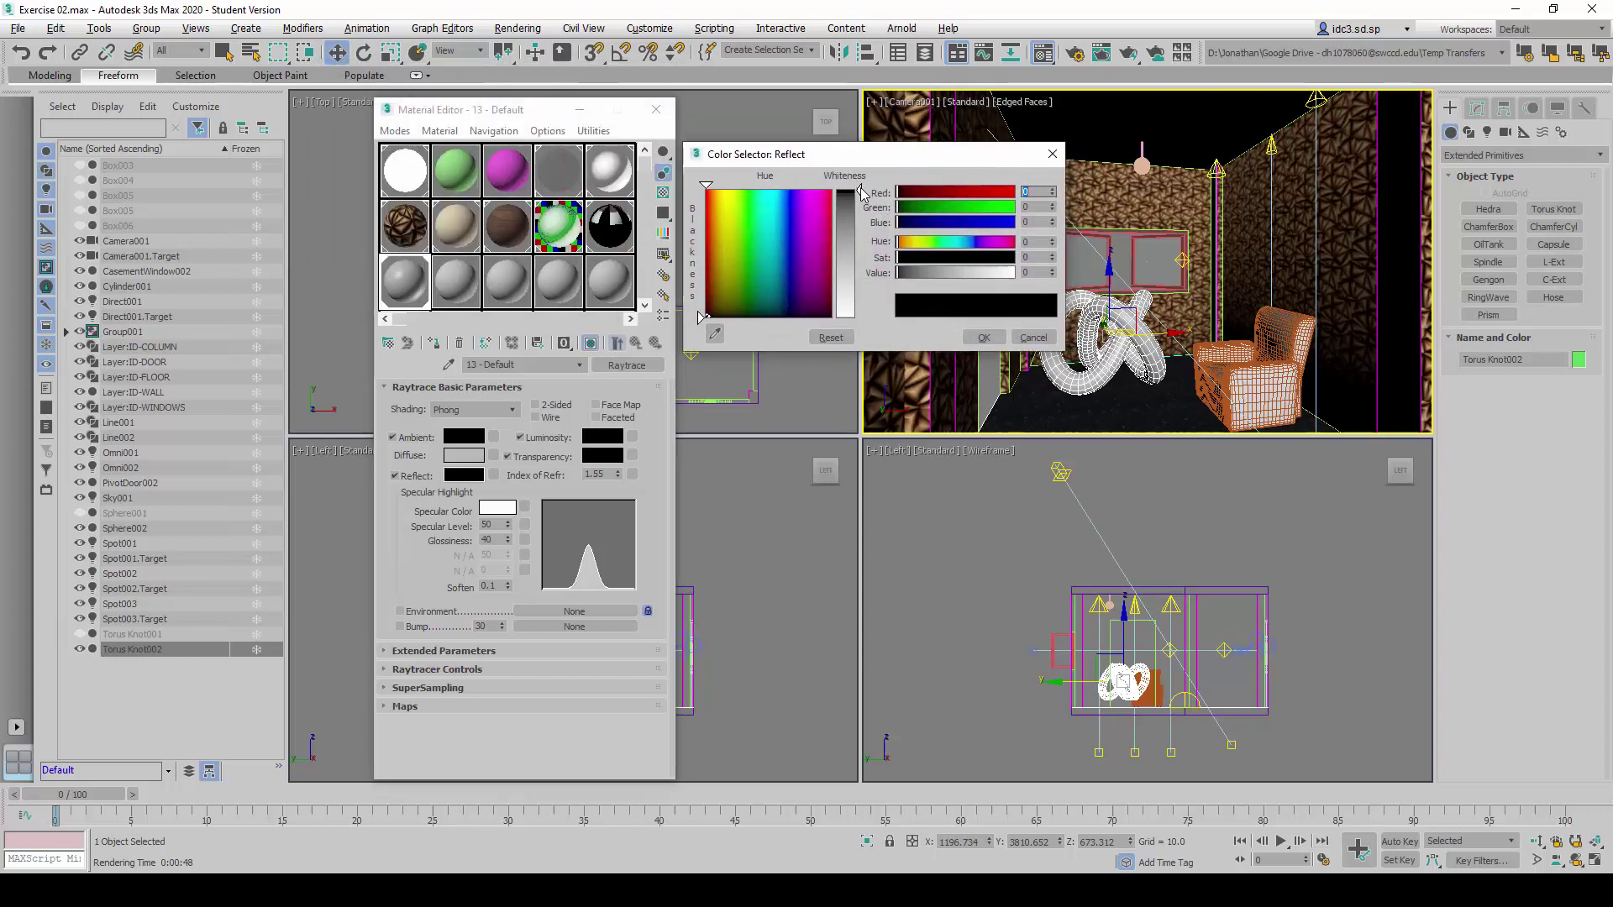
pyautogui.moveTo(863, 193); pyautogui.dragTo(861, 298)
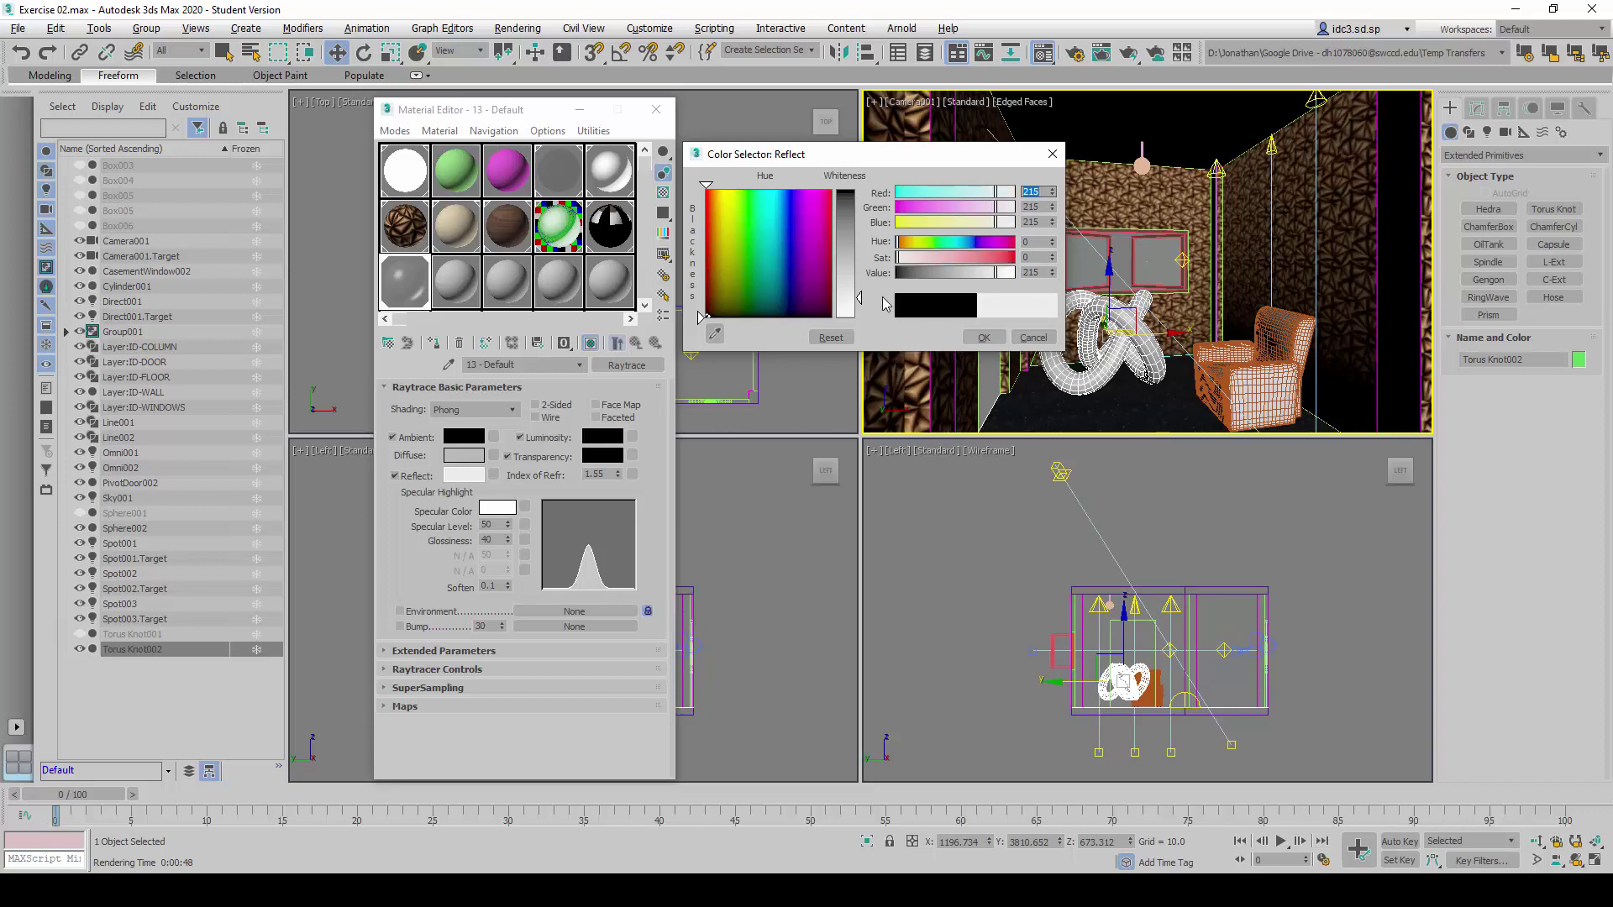
pyautogui.click(984, 338)
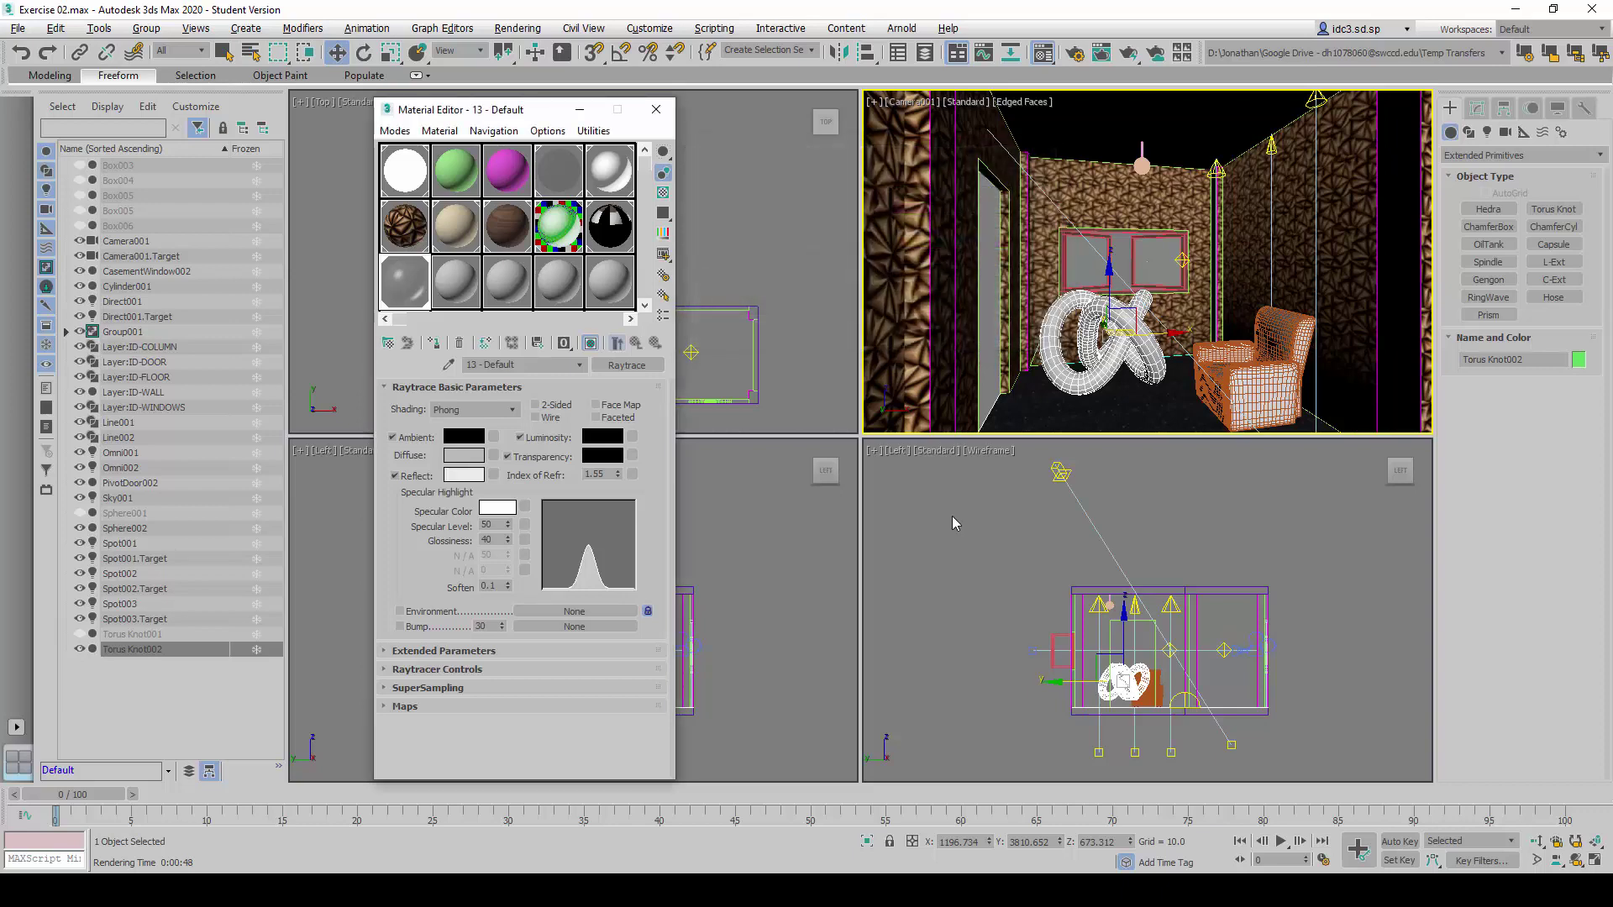
# Render Camera001 to see the mirror-bright chrome torus knot, then close the render.
pyautogui.click(517, 28)
pyautogui.click(538, 43)
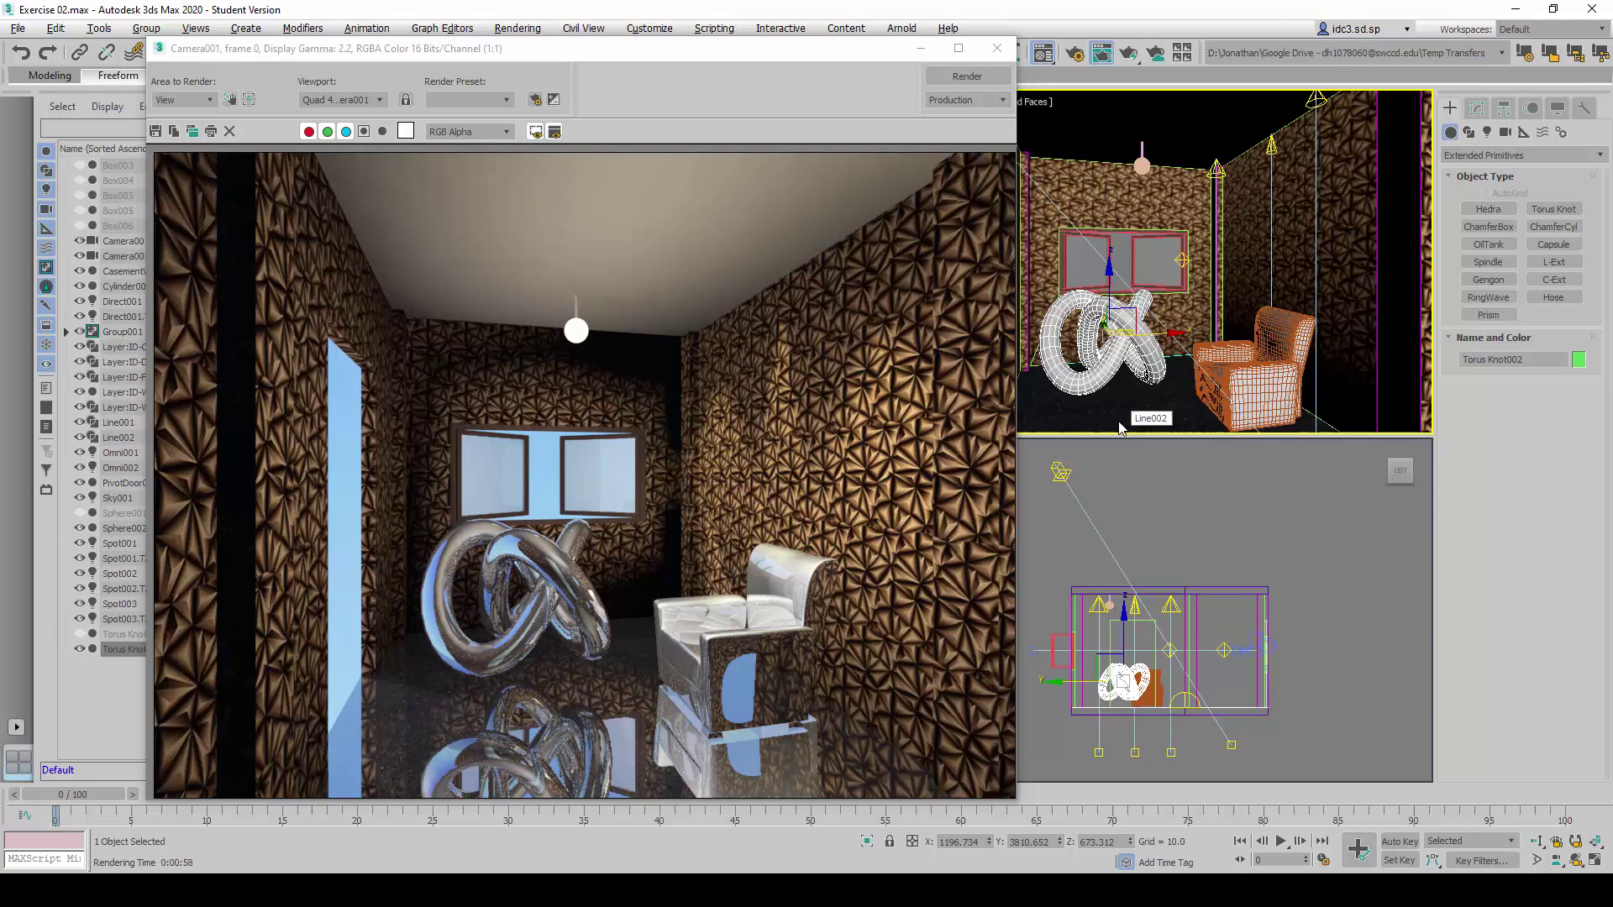
pyautogui.click(998, 49)
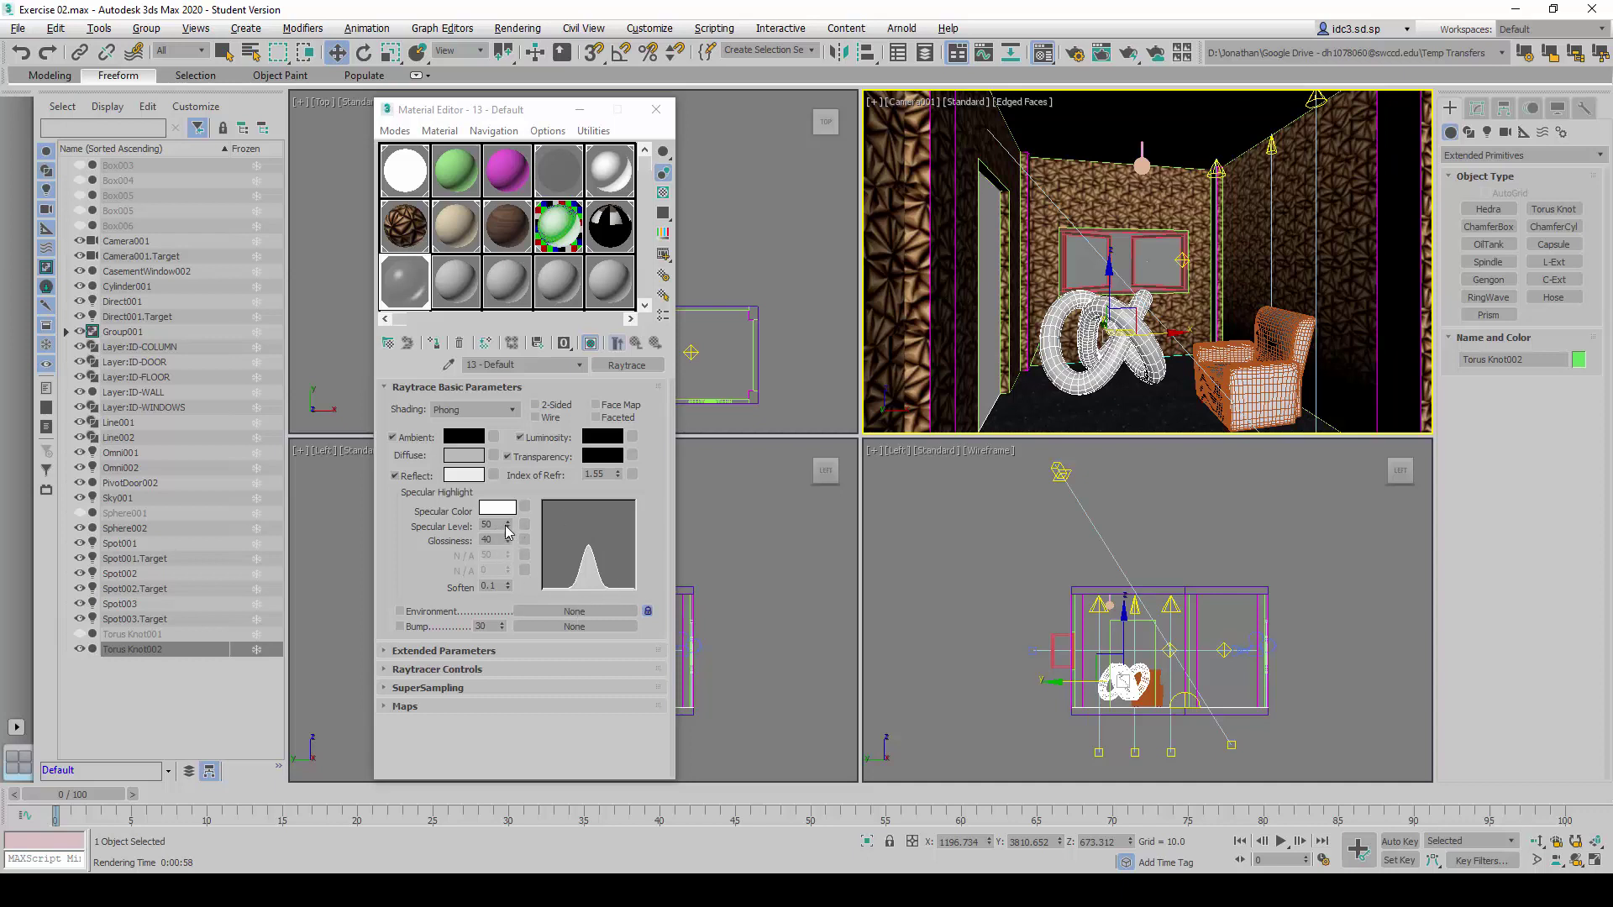
# Set the knot material's Specular Level to 100 and Glossiness to 0, then render Camera001.
pyautogui.moveTo(507, 527)
pyautogui.mouseDown()
pyautogui.moveTo(516, 495)
pyautogui.moveTo(506, 517)
pyautogui.mouseUp()
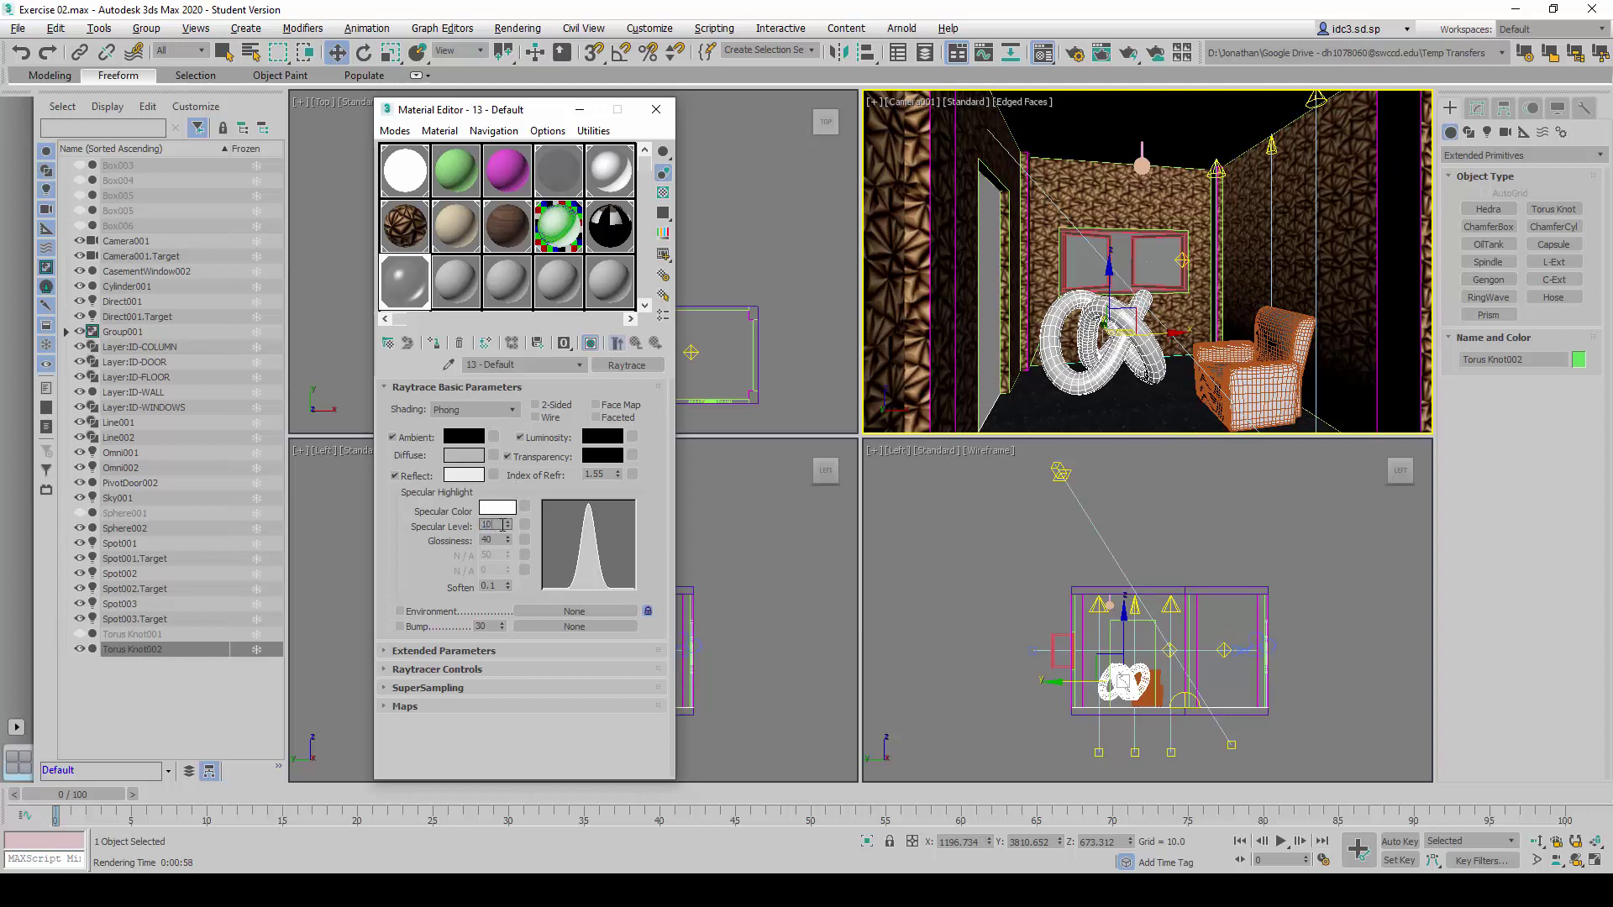
pyautogui.press('Tab')
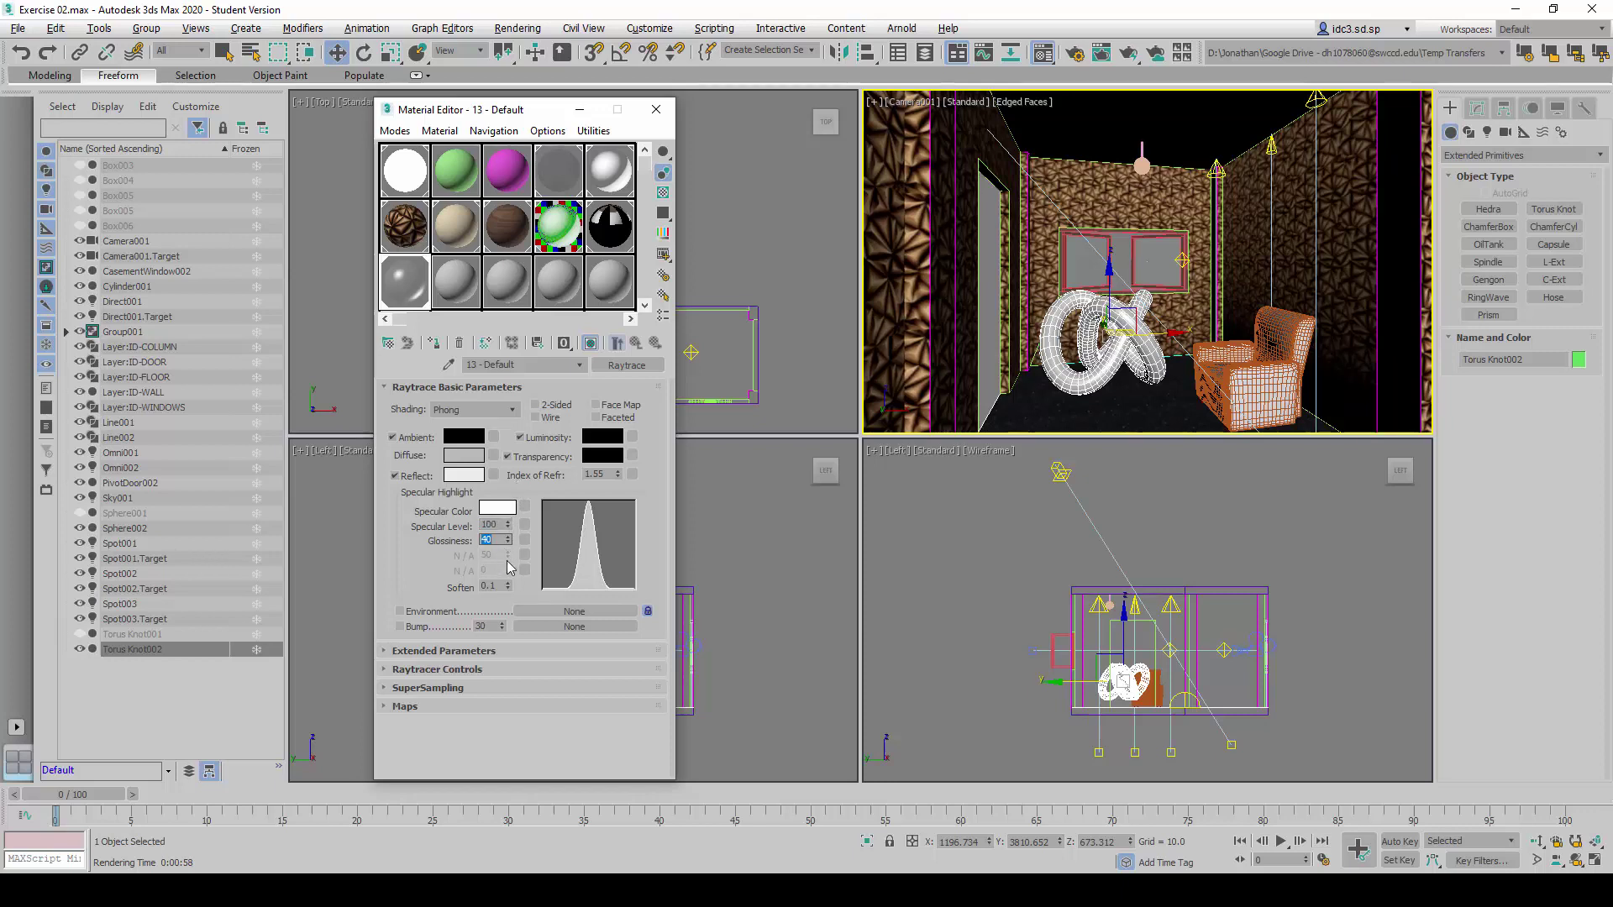
pyautogui.write('0')
pyautogui.press('Tab')
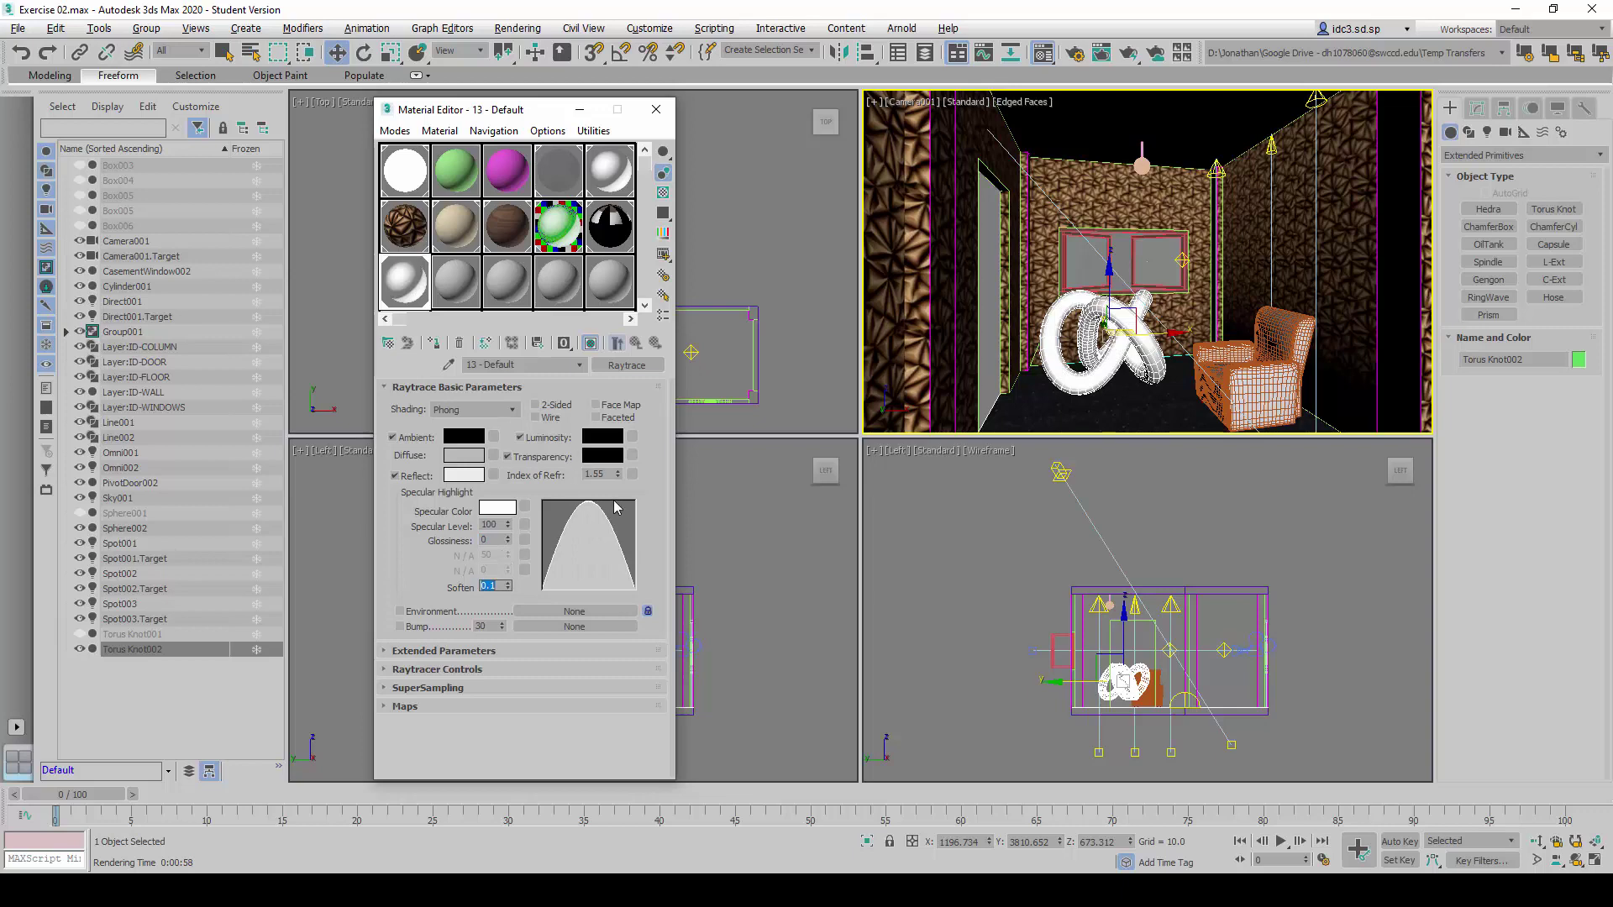
pyautogui.click(517, 28)
pyautogui.click(521, 58)
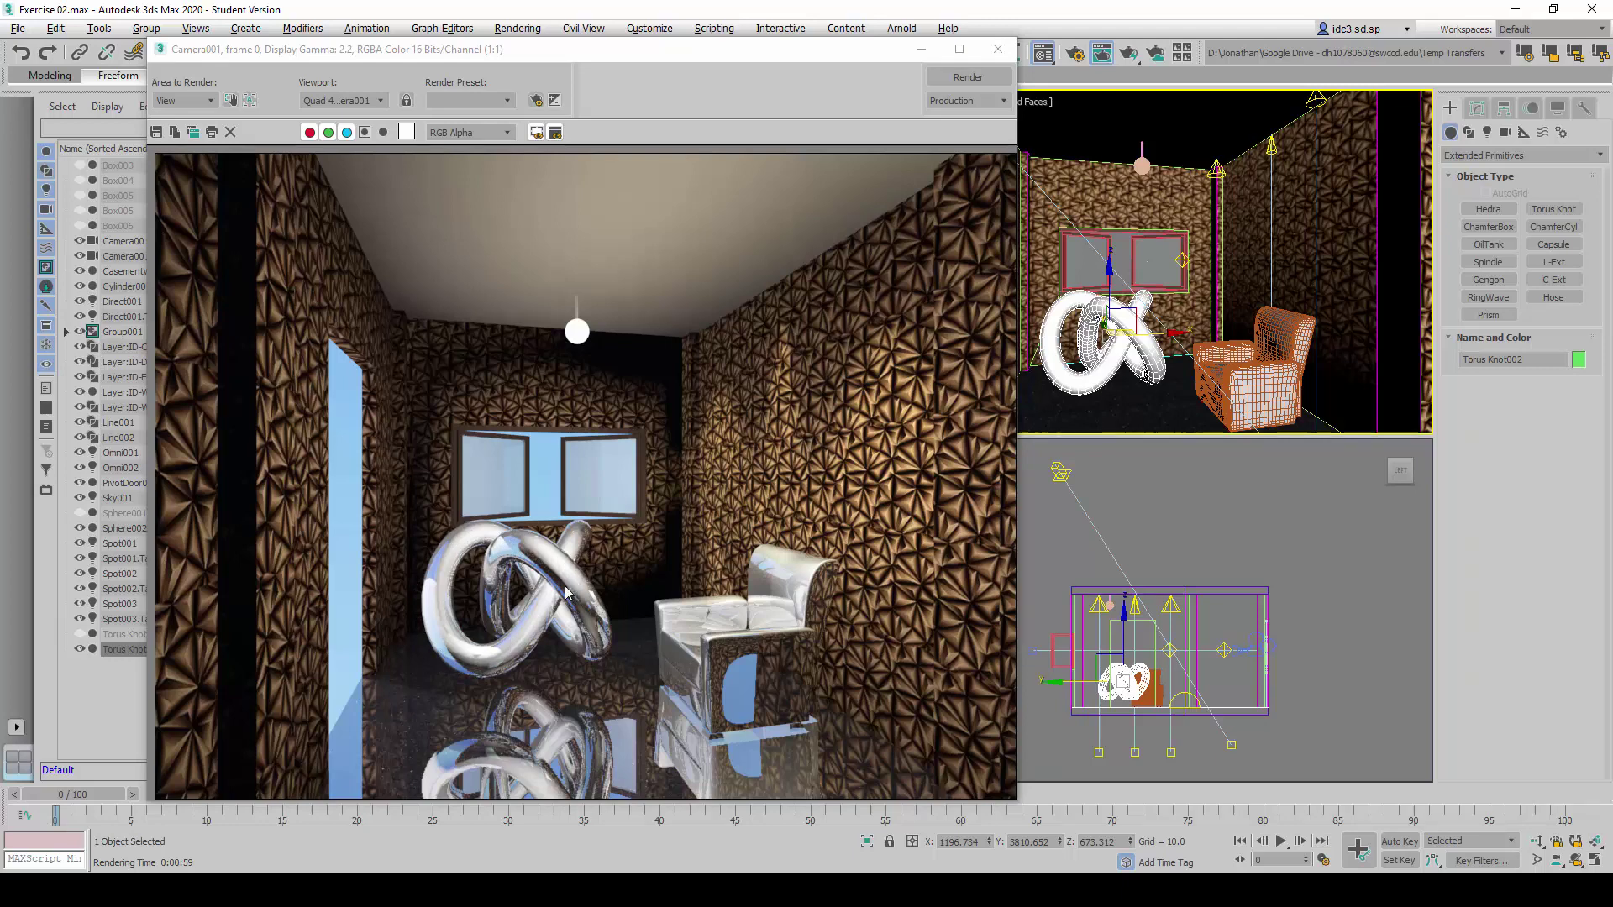
# Clone the current render, place the copy on the right, and minimize the original.
pyautogui.click(193, 133)
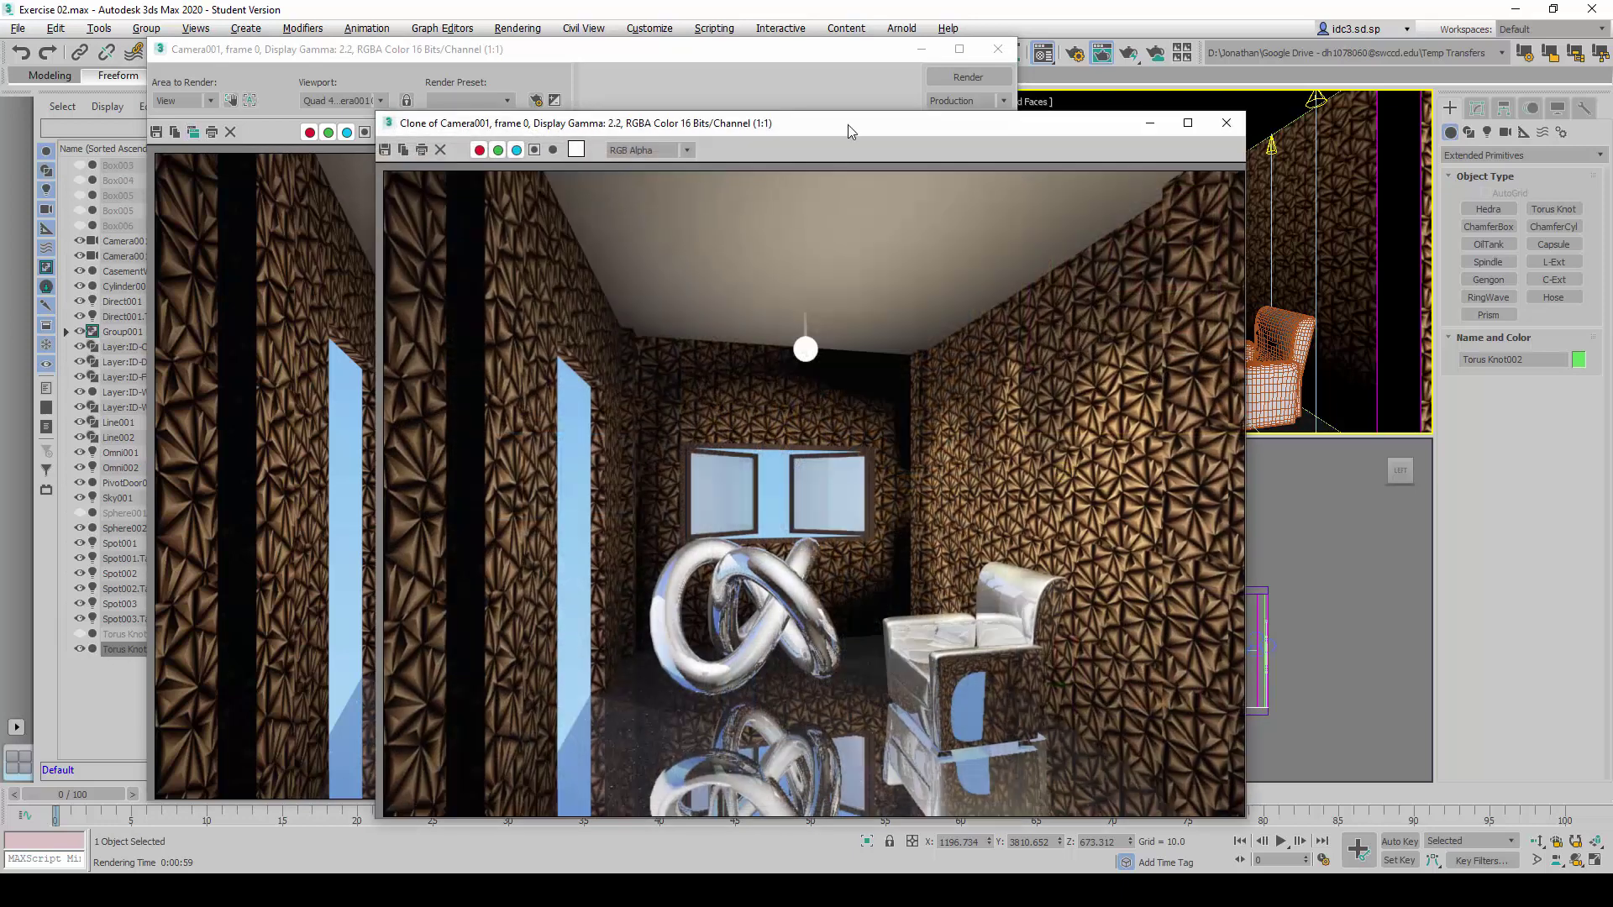
pyautogui.moveTo(849, 125); pyautogui.dragTo(1194, 109)
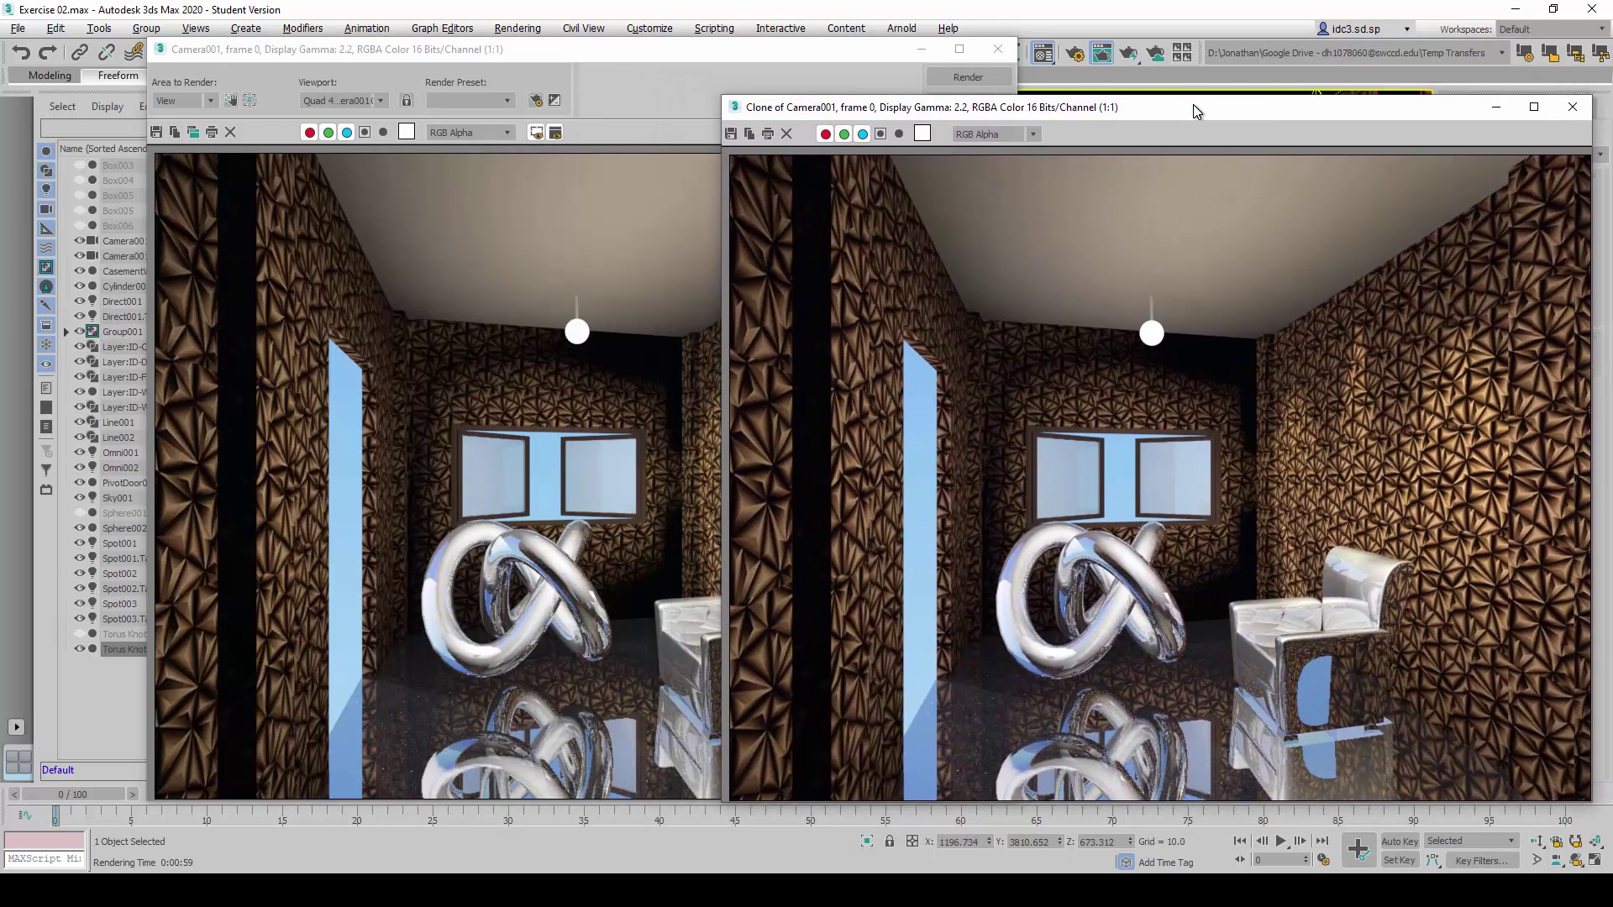
pyautogui.click(913, 50)
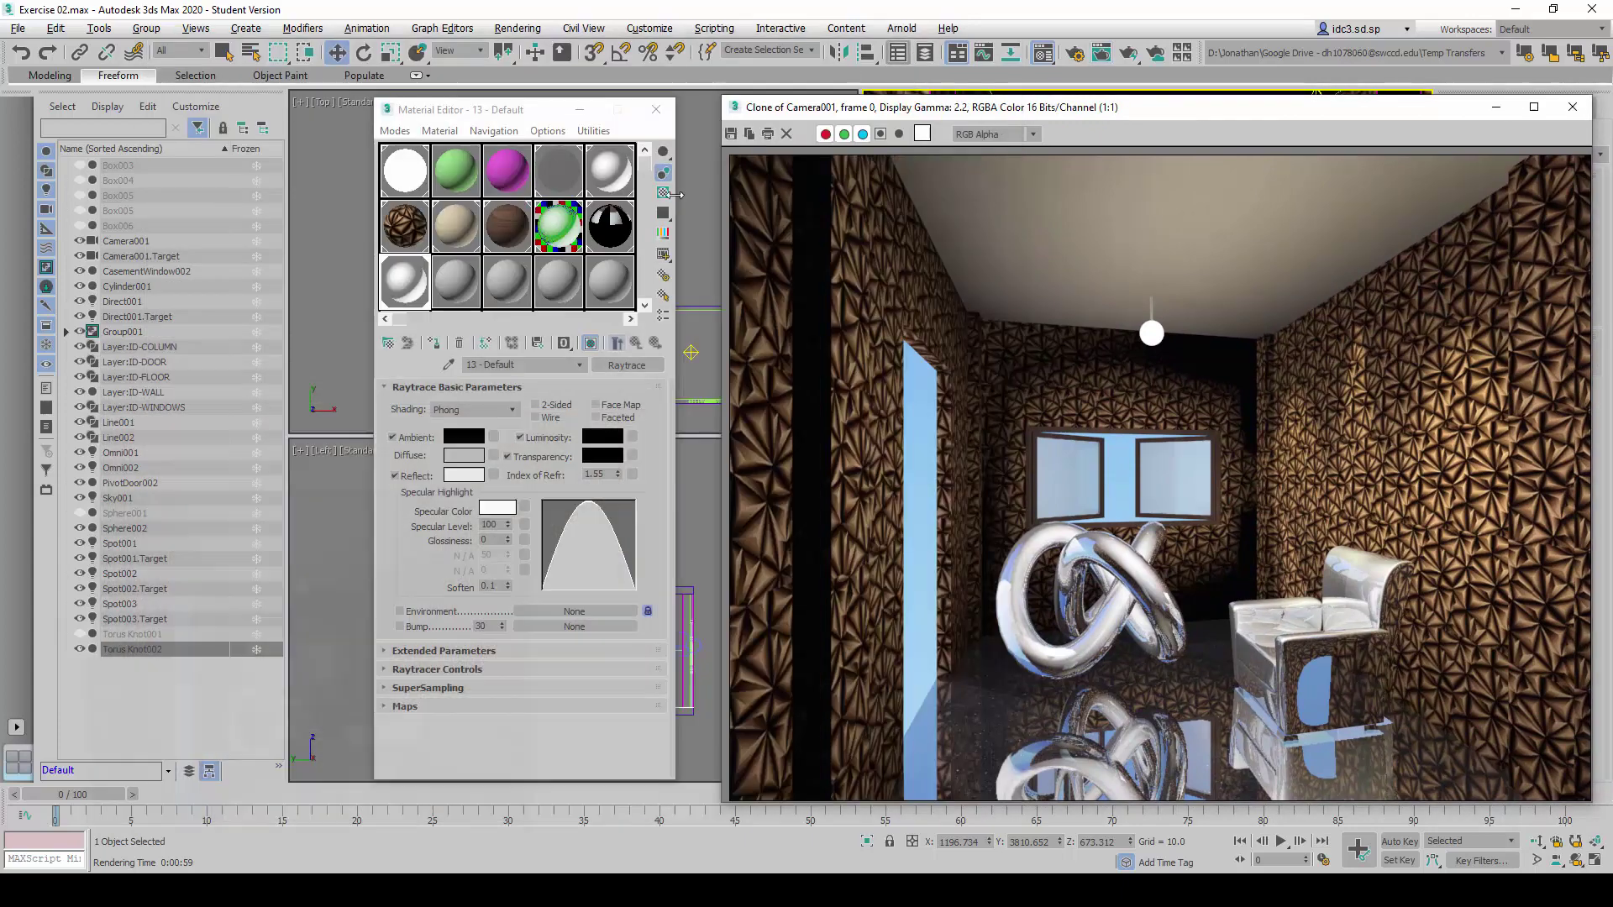
# Make the knot material's specular colour black and render Camera001 again.
pyautogui.click(400, 307)
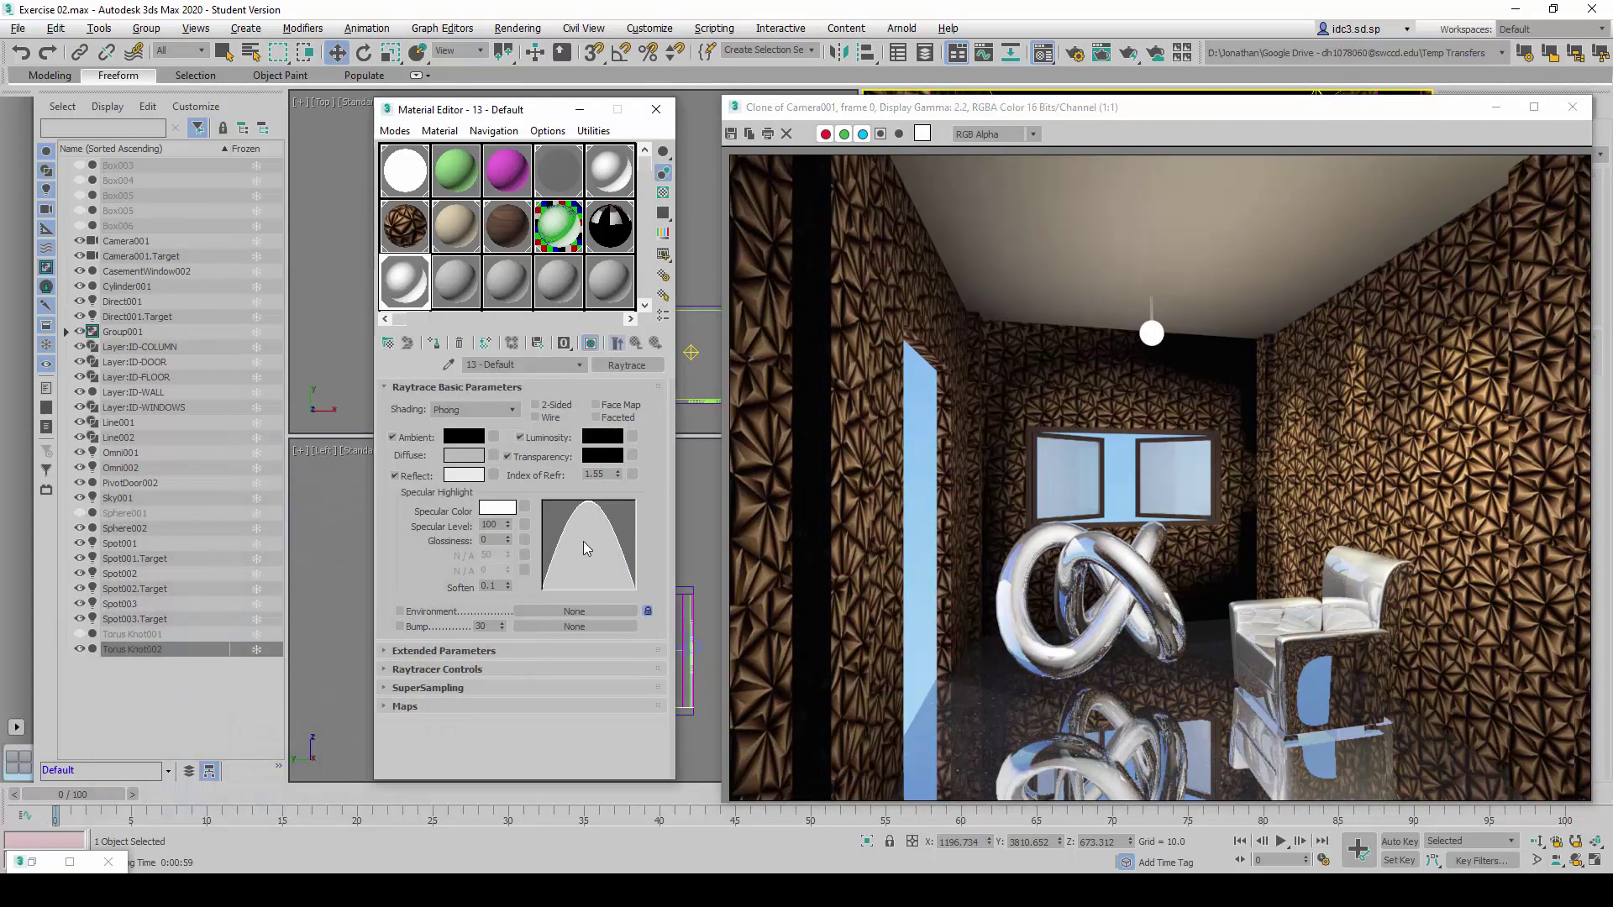
pyautogui.moveTo(510, 526)
pyautogui.mouseDown()
pyautogui.moveTo(509, 542)
pyautogui.moveTo(509, 526)
pyautogui.mouseUp()
pyautogui.click(508, 510)
pyautogui.moveTo(1014, 273); pyautogui.dragTo(898, 272)
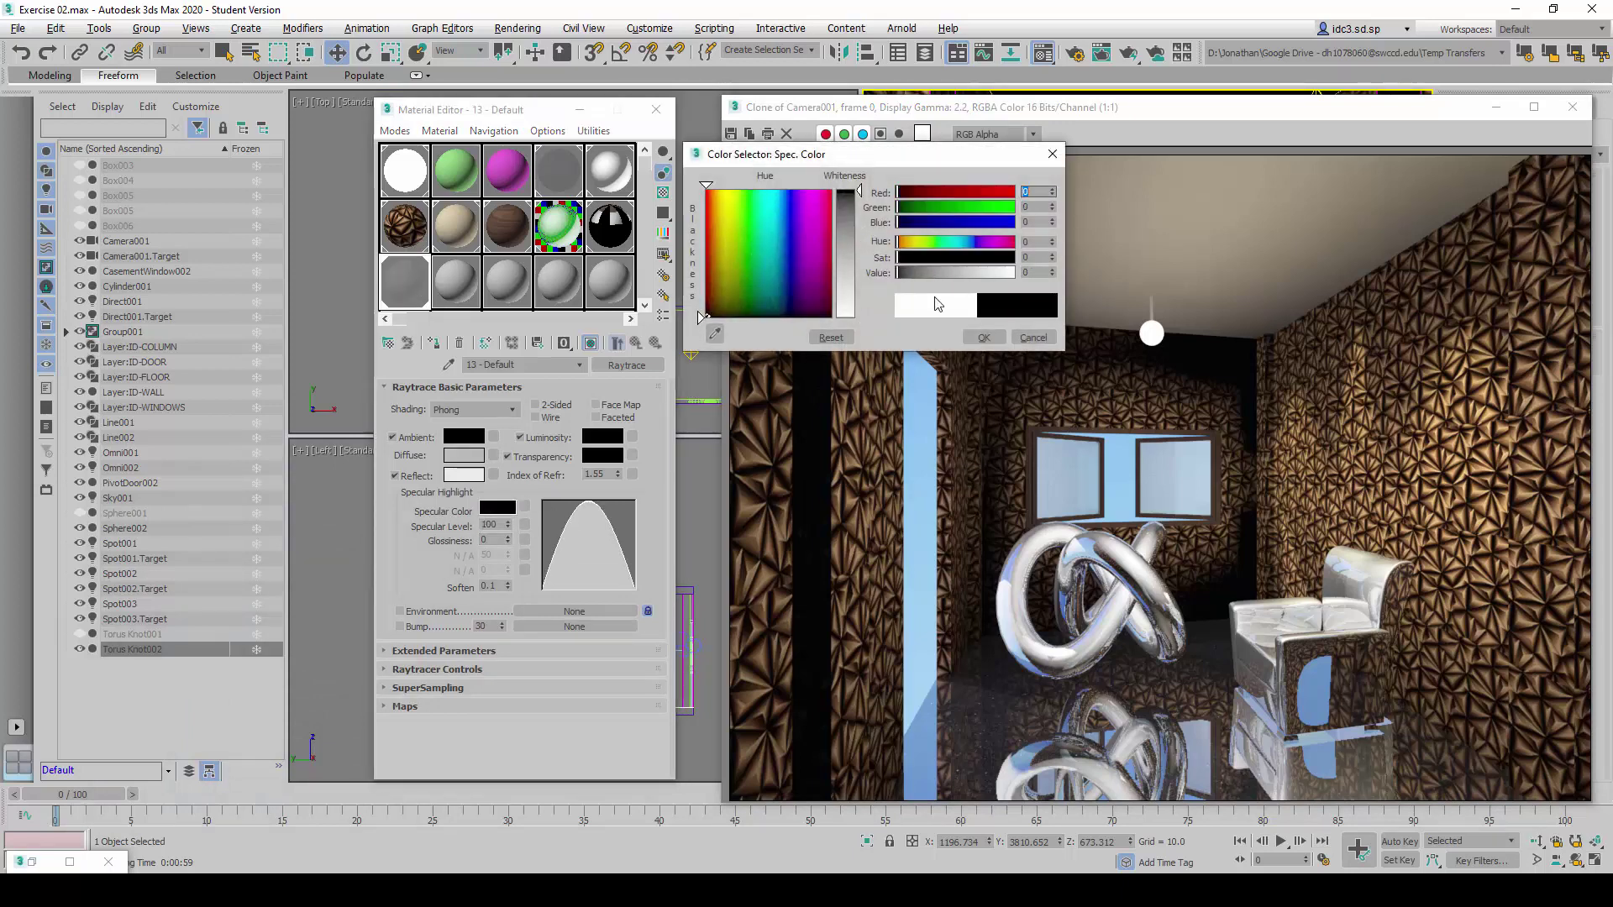
pyautogui.click(984, 339)
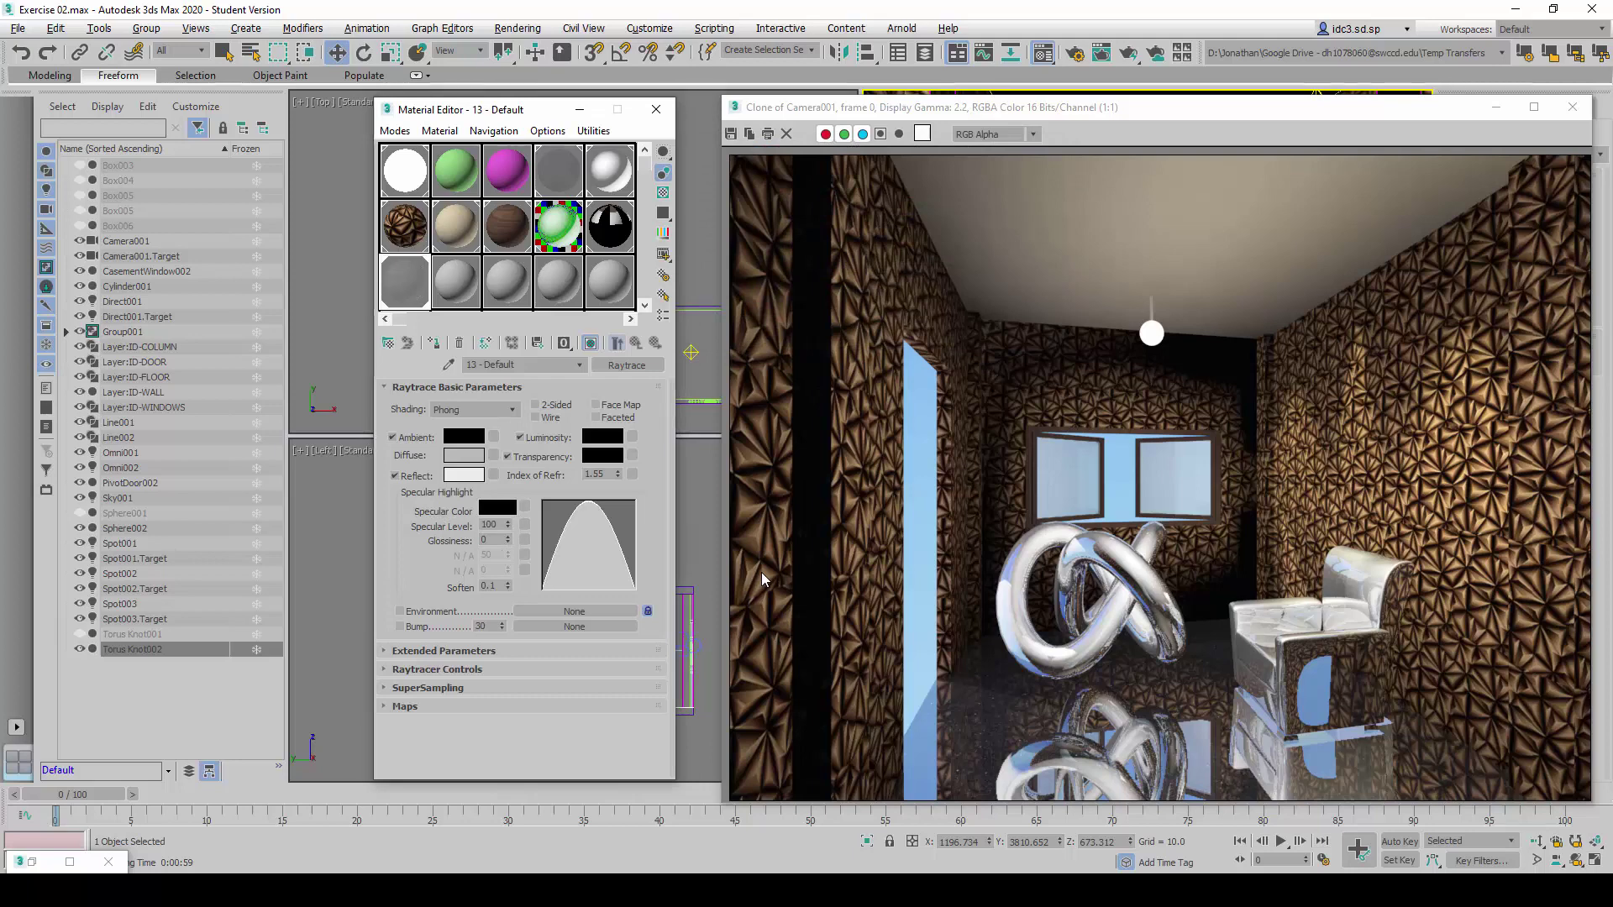
pyautogui.click(517, 28)
pyautogui.click(542, 50)
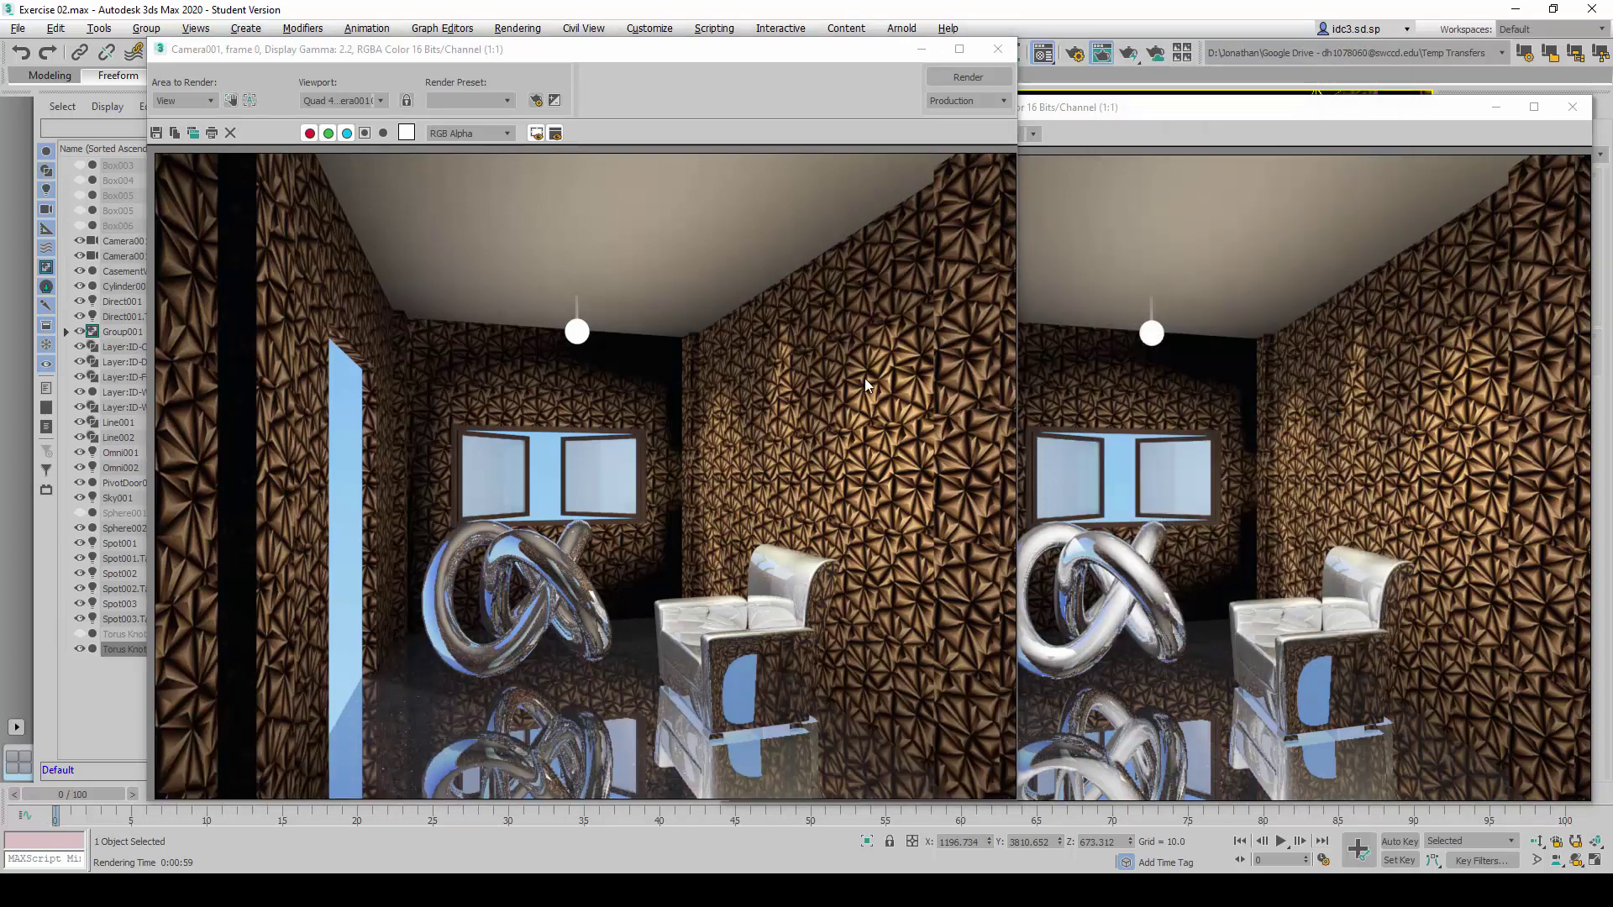
# Place both renders side by side, circle the knot in each, then close the clone and minimize the render.
pyautogui.moveTo(684, 49); pyautogui.dragTo(557, 47)
pyautogui.moveTo(1105, 107); pyautogui.dragTo(1118, 104)
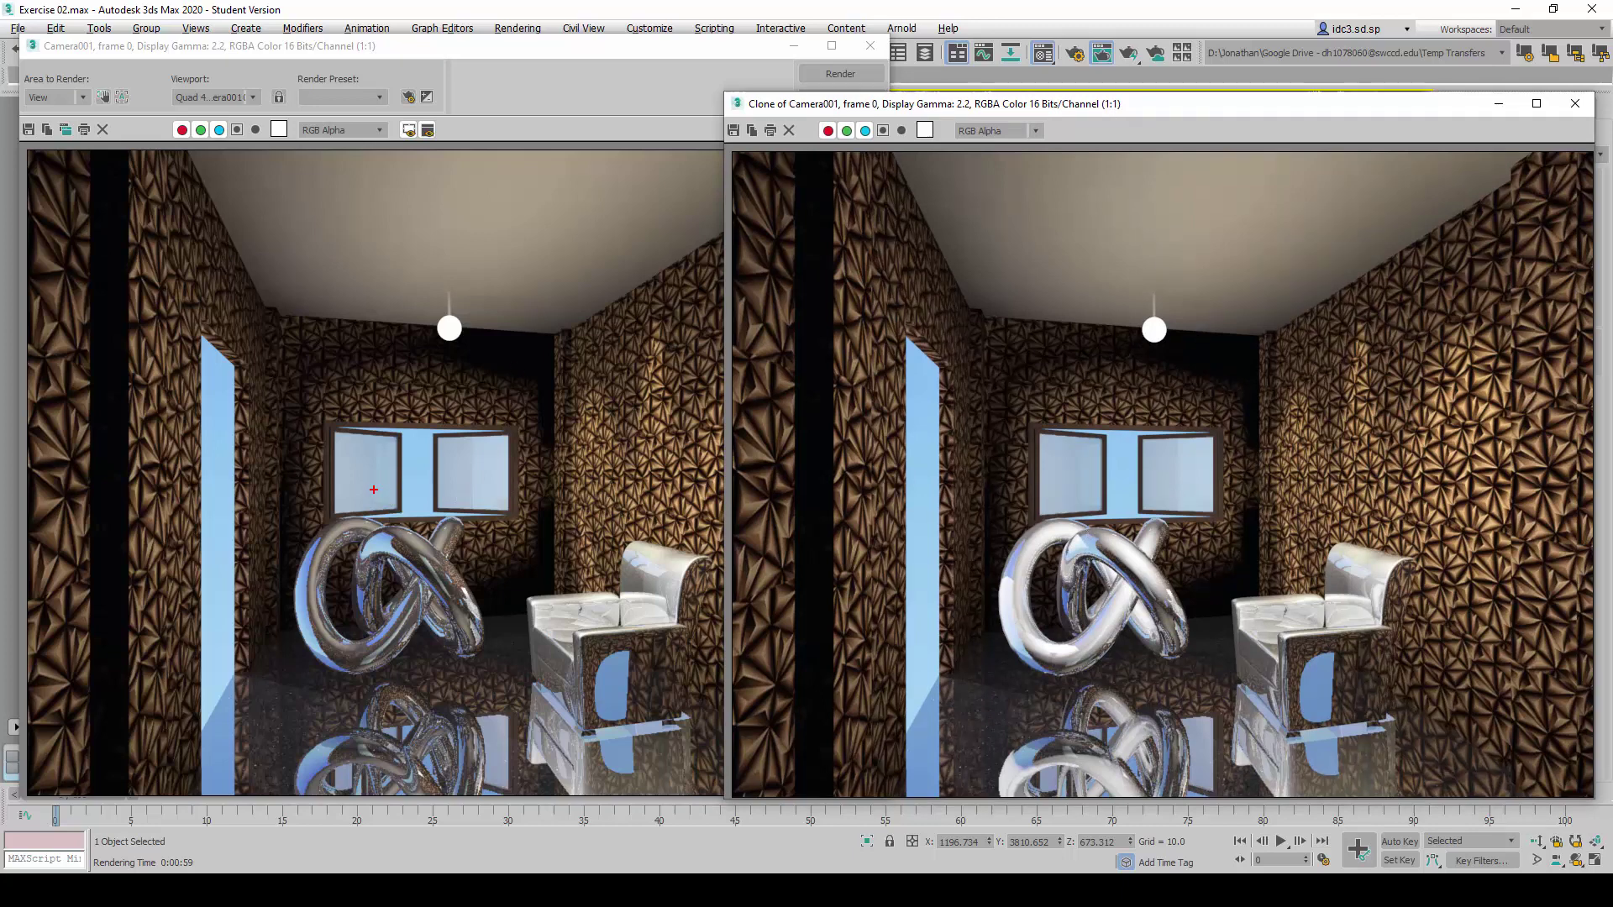
pyautogui.moveTo(374, 489)
pyautogui.mouseDown()
pyautogui.moveTo(297, 519)
pyautogui.moveTo(261, 579)
pyautogui.moveTo(291, 693)
pyautogui.moveTo(393, 728)
pyautogui.moveTo(511, 721)
pyautogui.moveTo(544, 659)
pyautogui.moveTo(525, 544)
pyautogui.moveTo(486, 487)
pyautogui.moveTo(345, 479)
pyautogui.mouseUp()
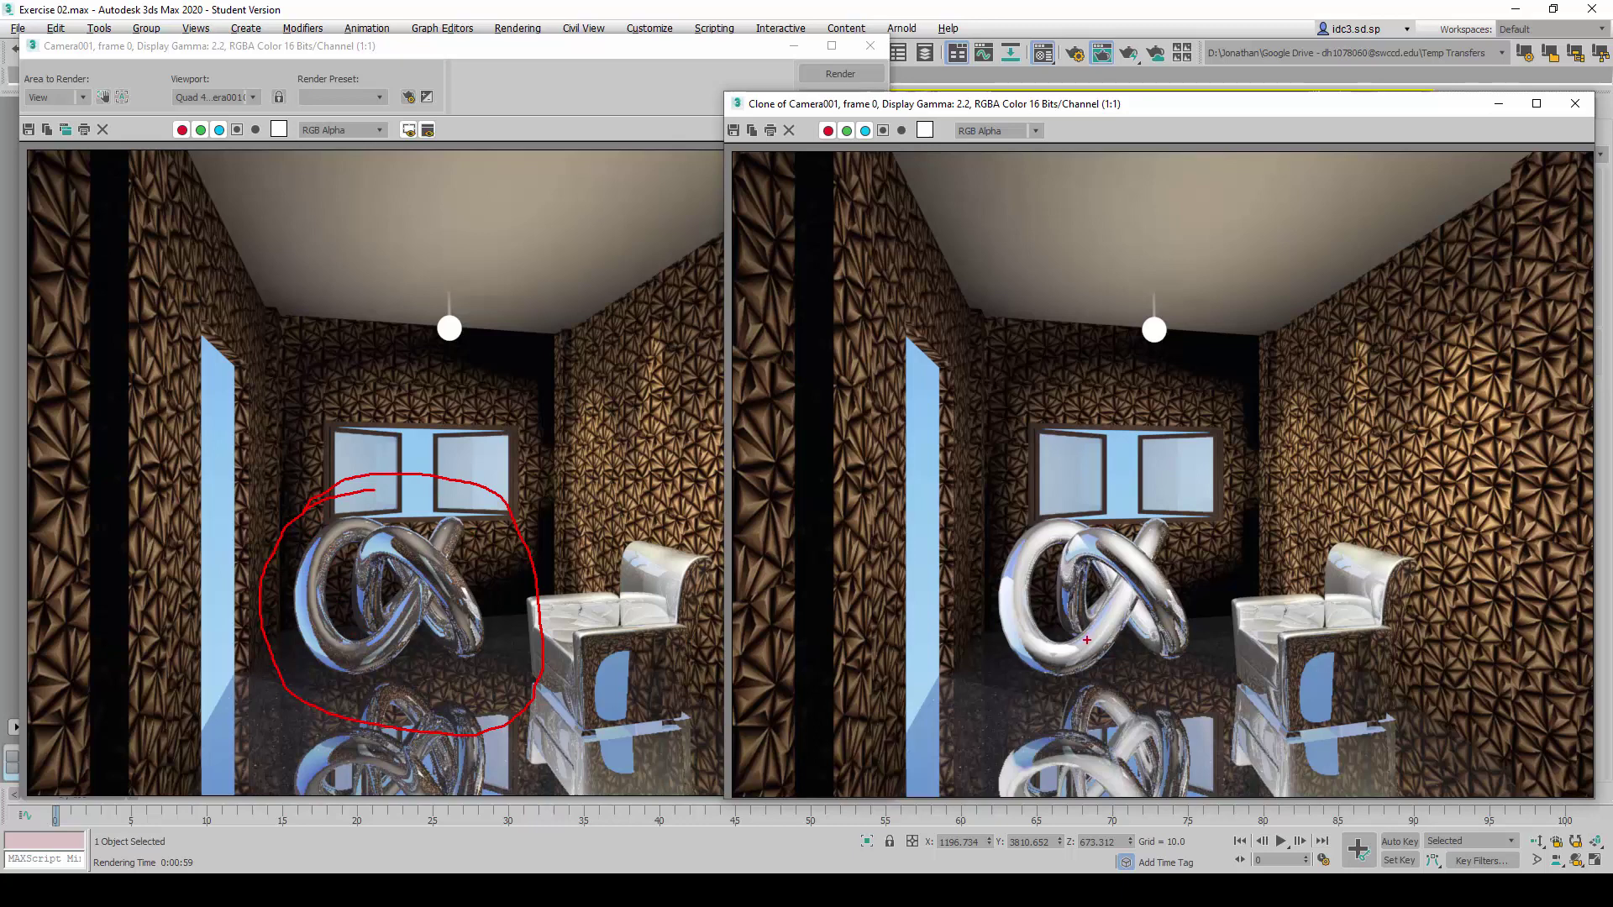
pyautogui.moveTo(1114, 486); pyautogui.dragTo(1042, 487)
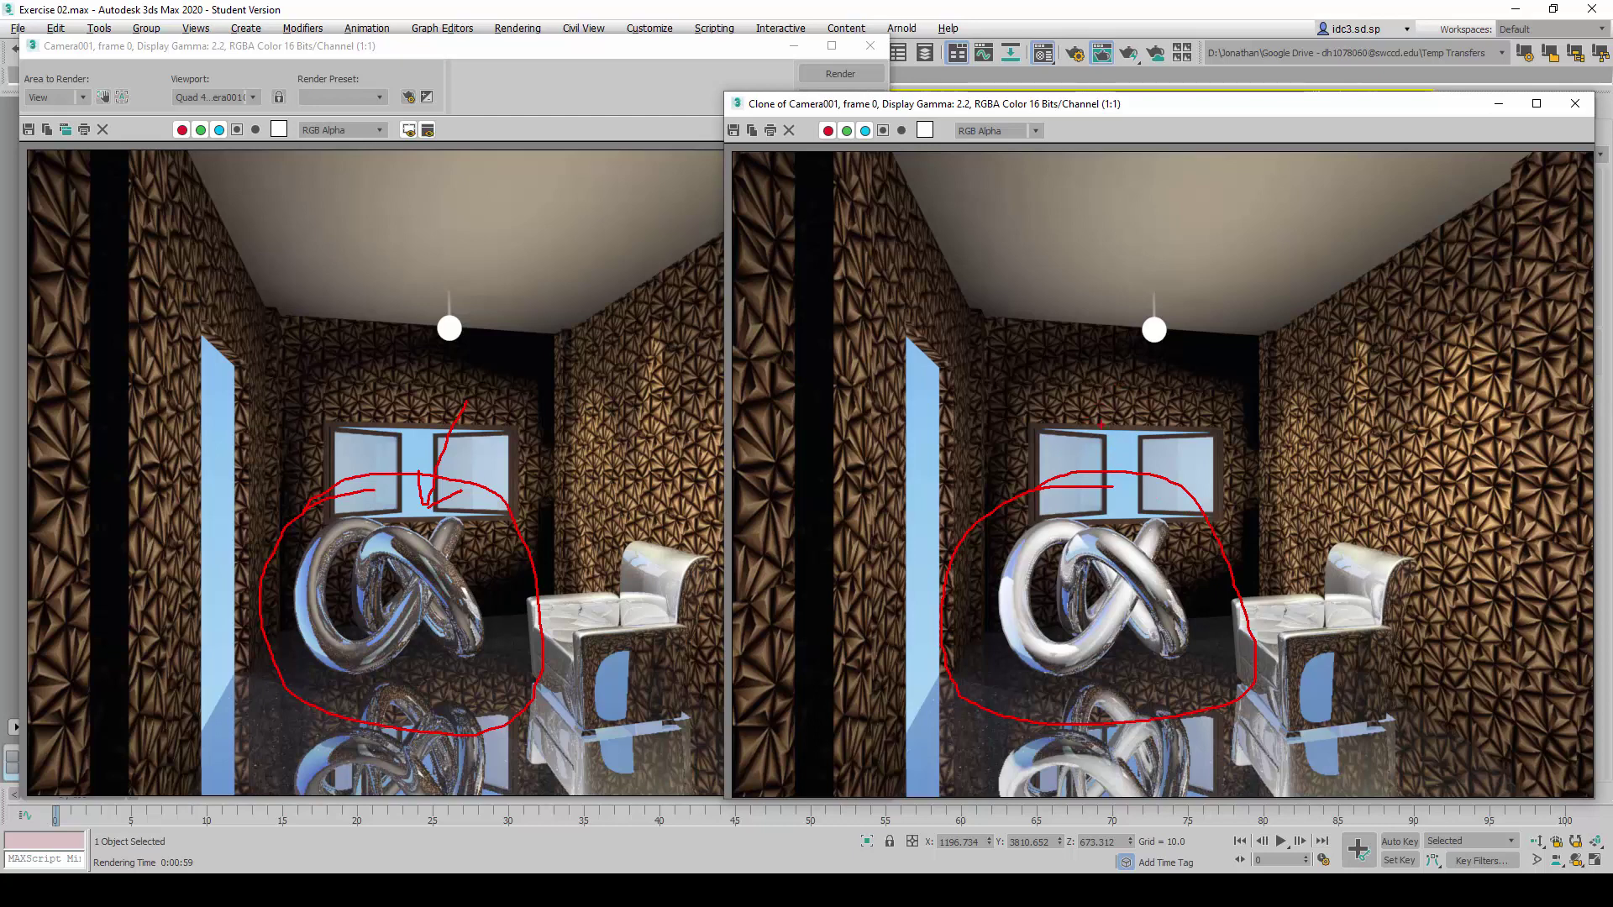
pyautogui.moveTo(1106, 421); pyautogui.dragTo(1095, 505)
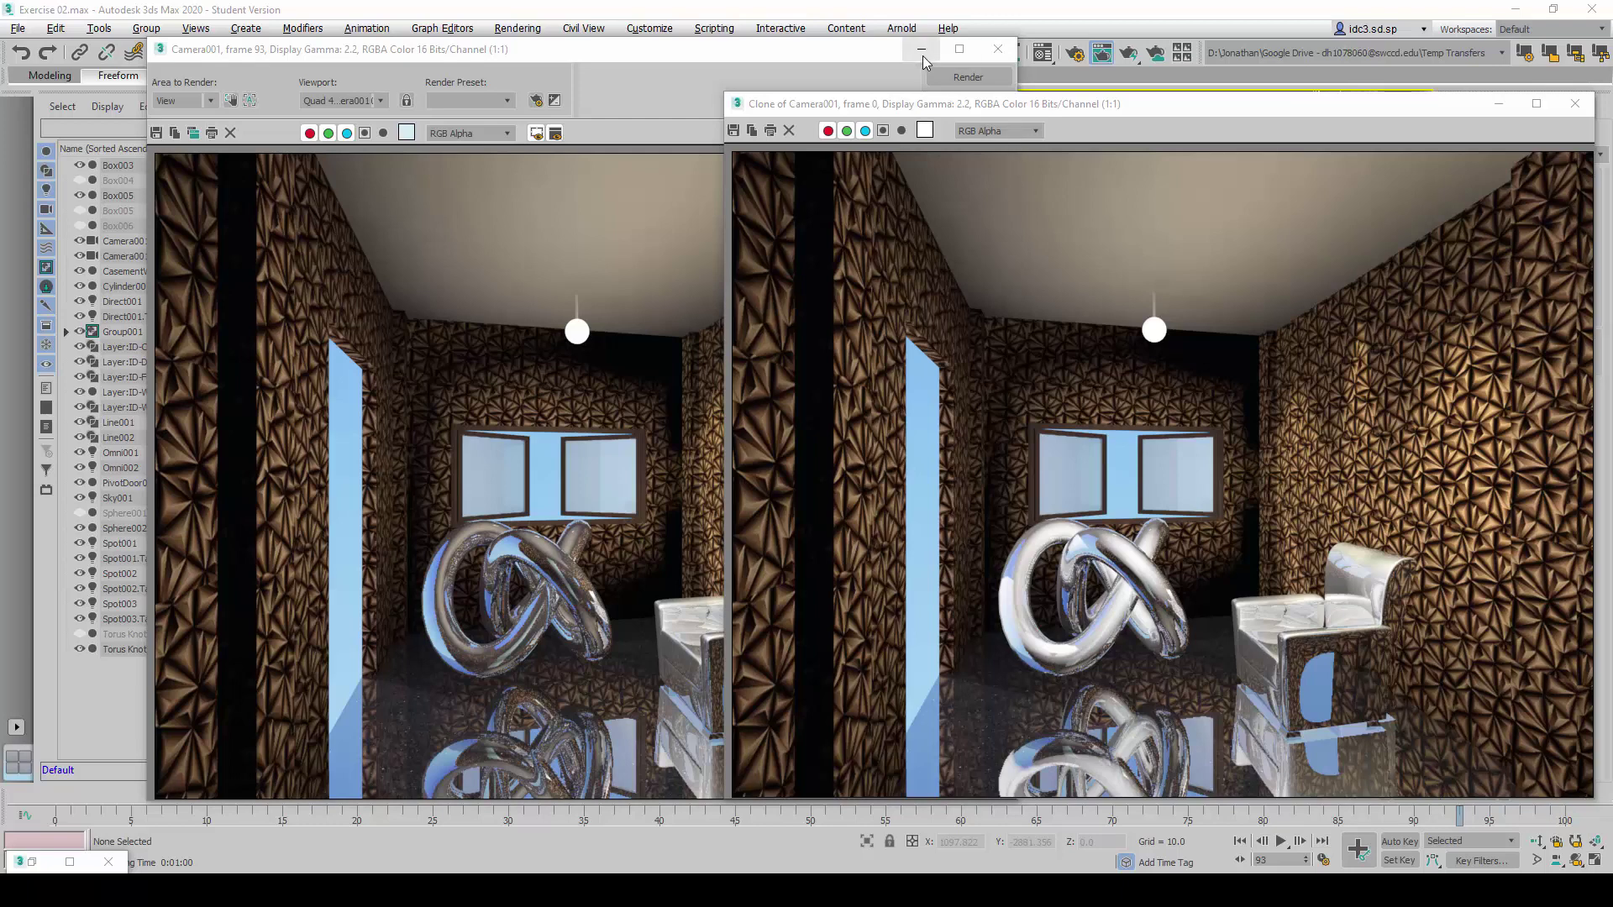
pyautogui.click(1498, 103)
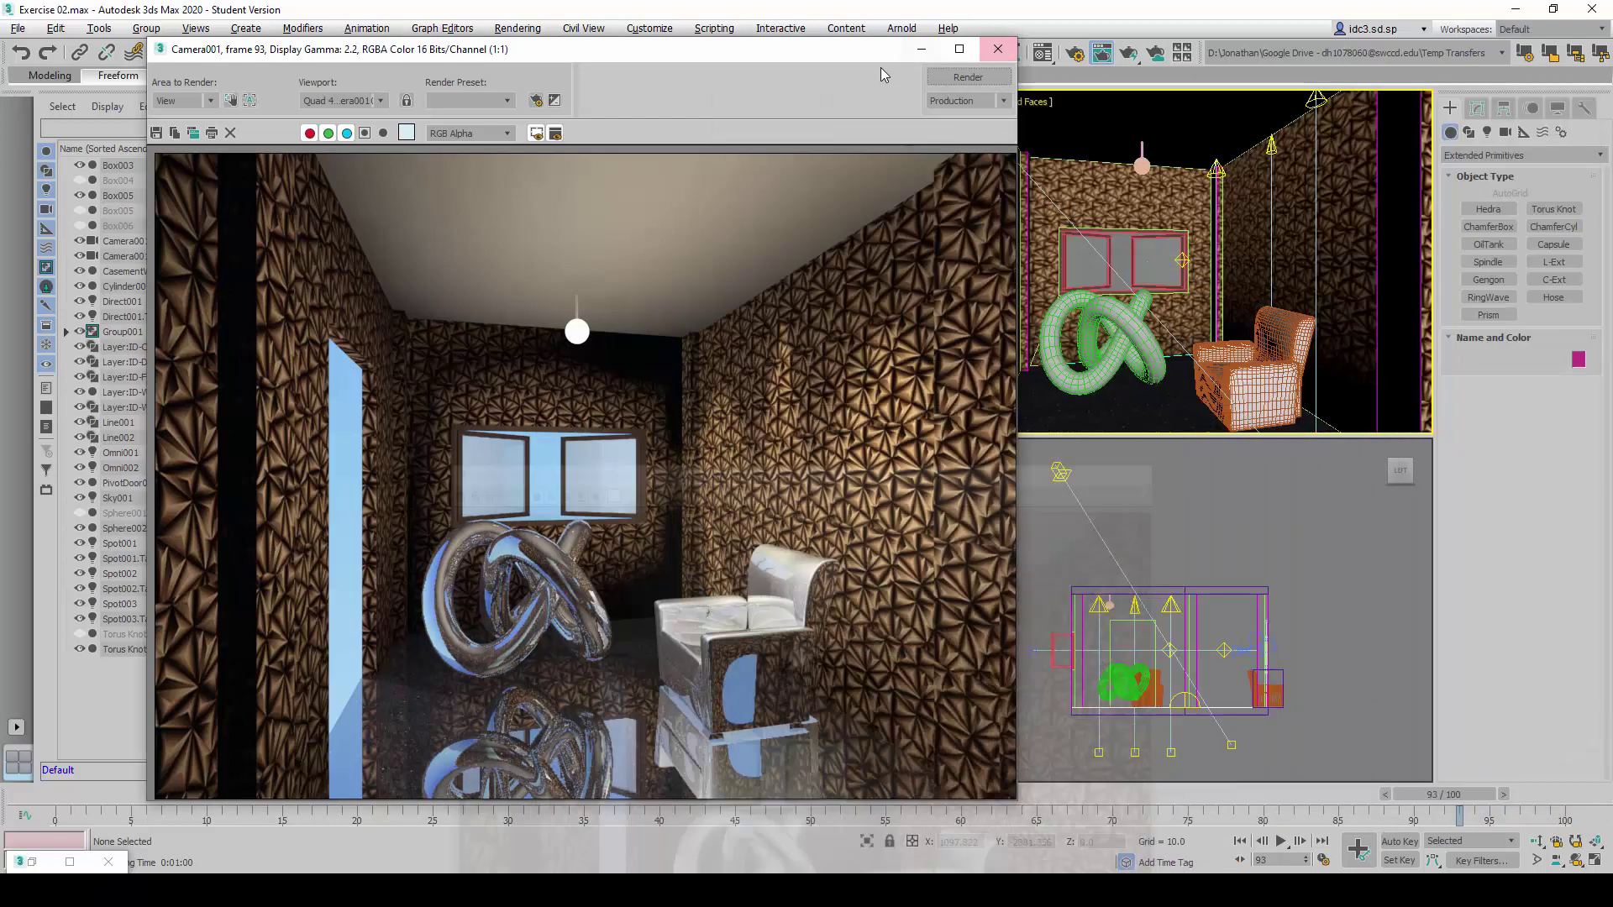
pyautogui.click(921, 49)
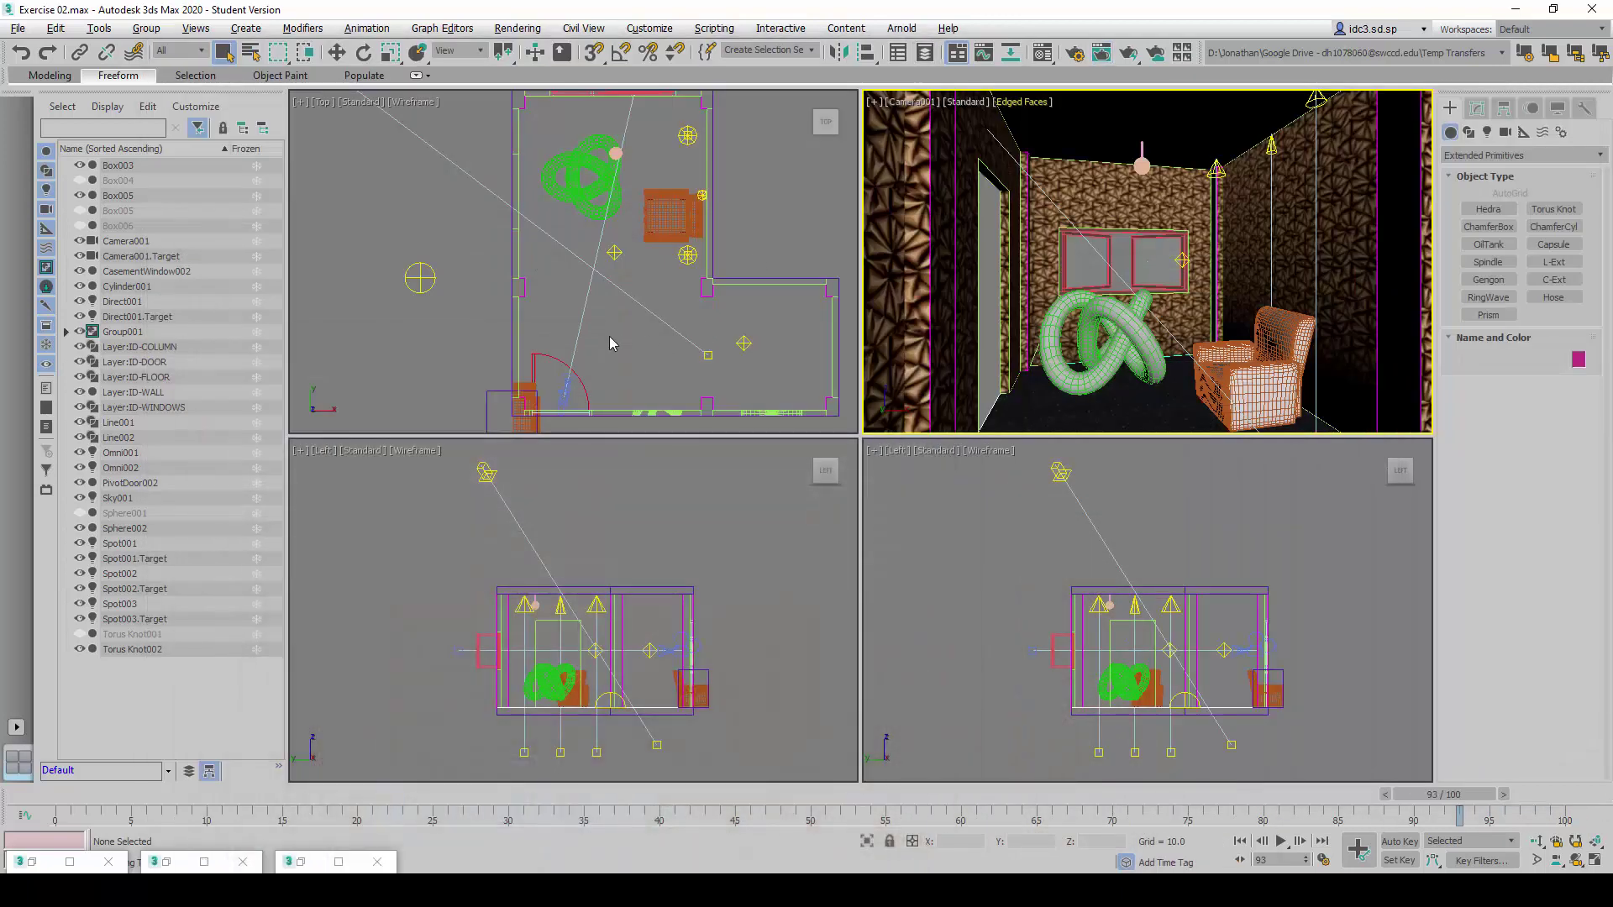
# Hide the chair group, then copy Torus Knot002 as Torus Knot003 and move it right.
pyautogui.rightClick(699, 227)
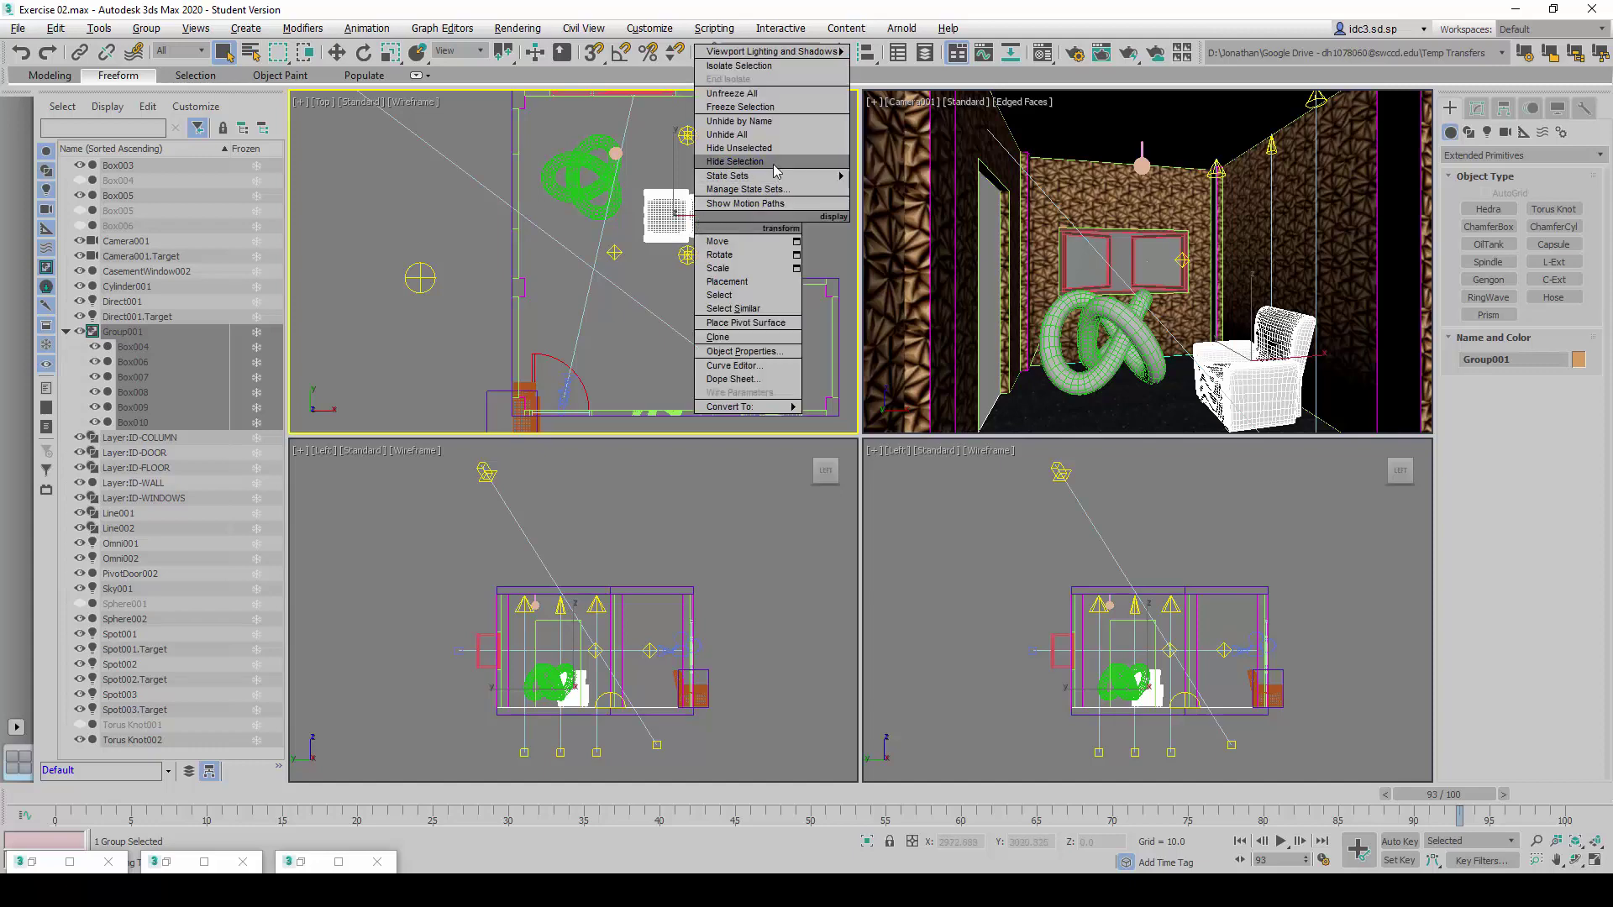
pyautogui.click(739, 195)
pyautogui.click(573, 187)
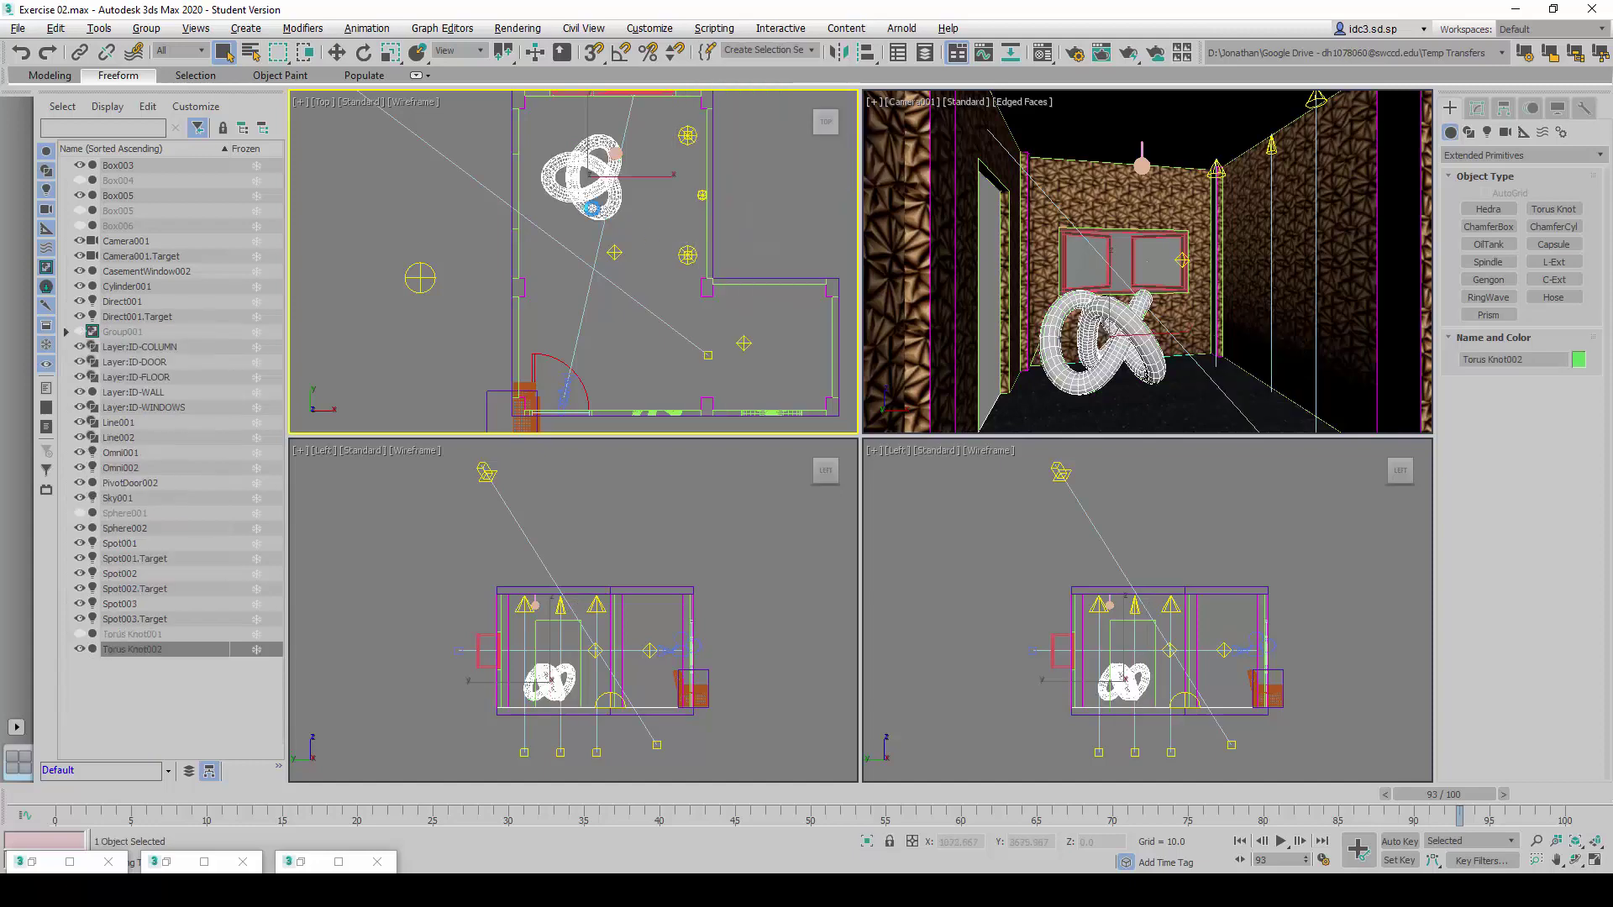
pyautogui.hotkey('ctrl', 'v')
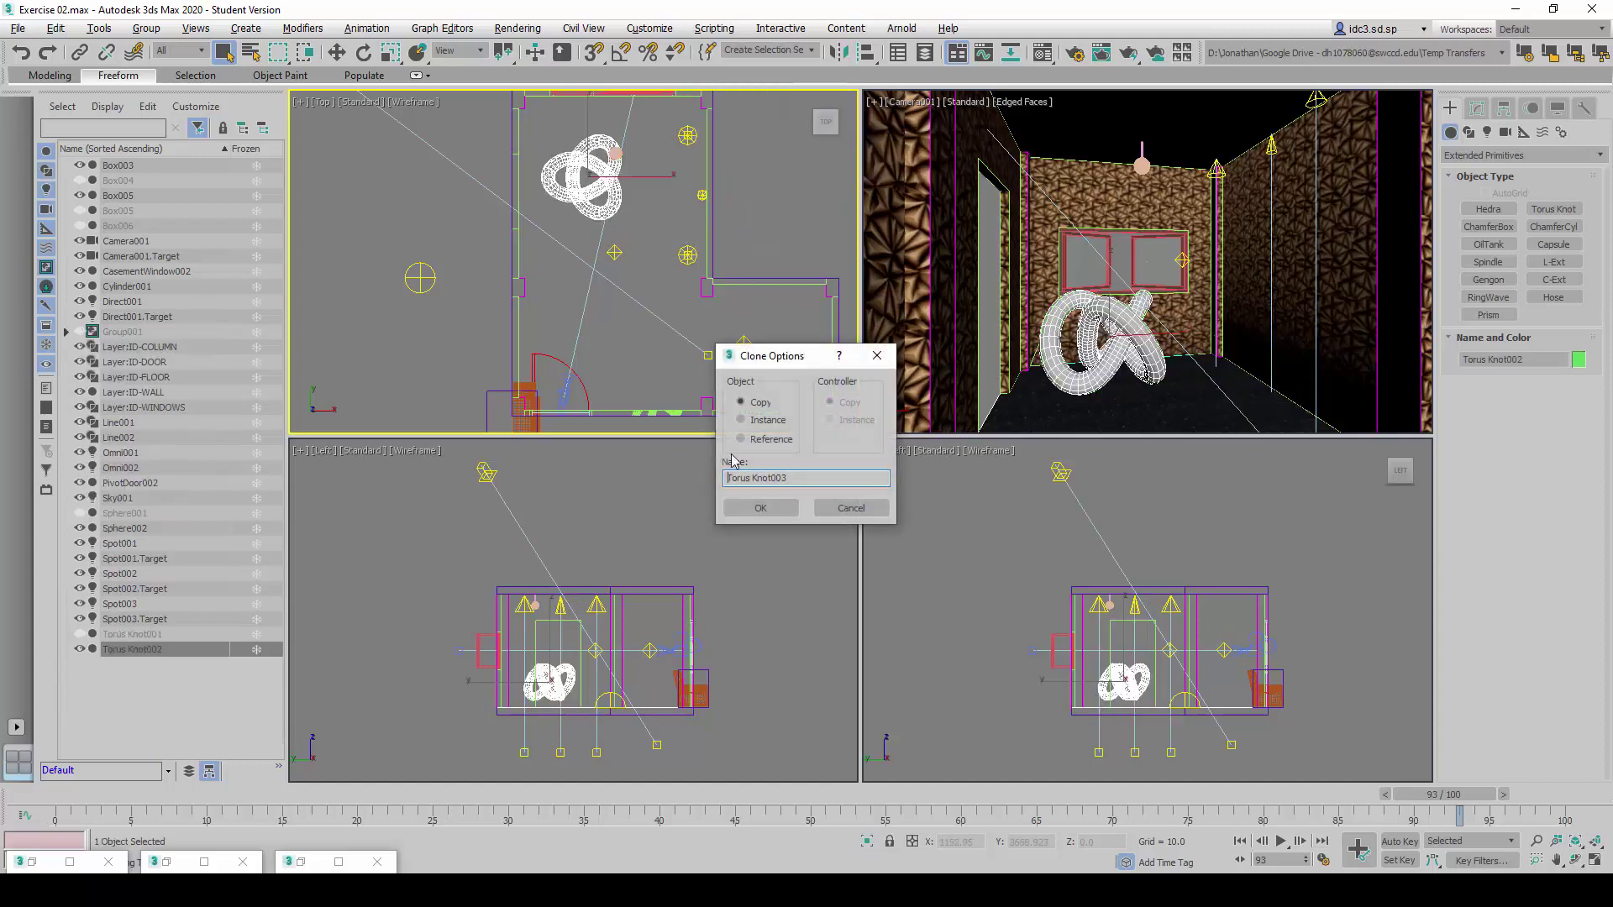
pyautogui.click(761, 507)
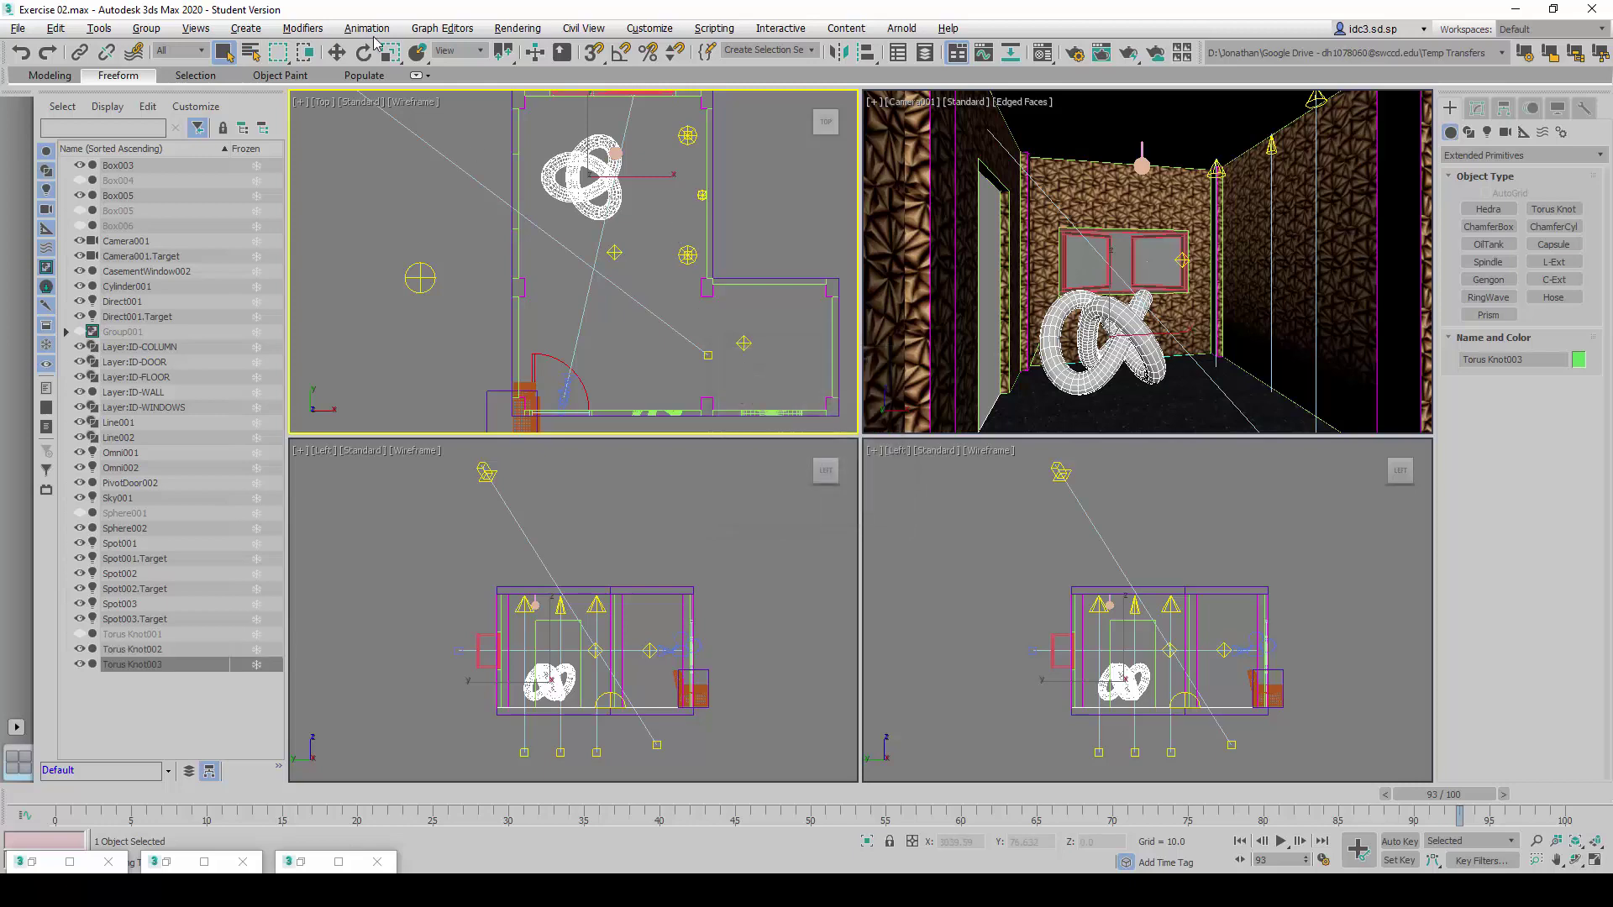
pyautogui.press('w')
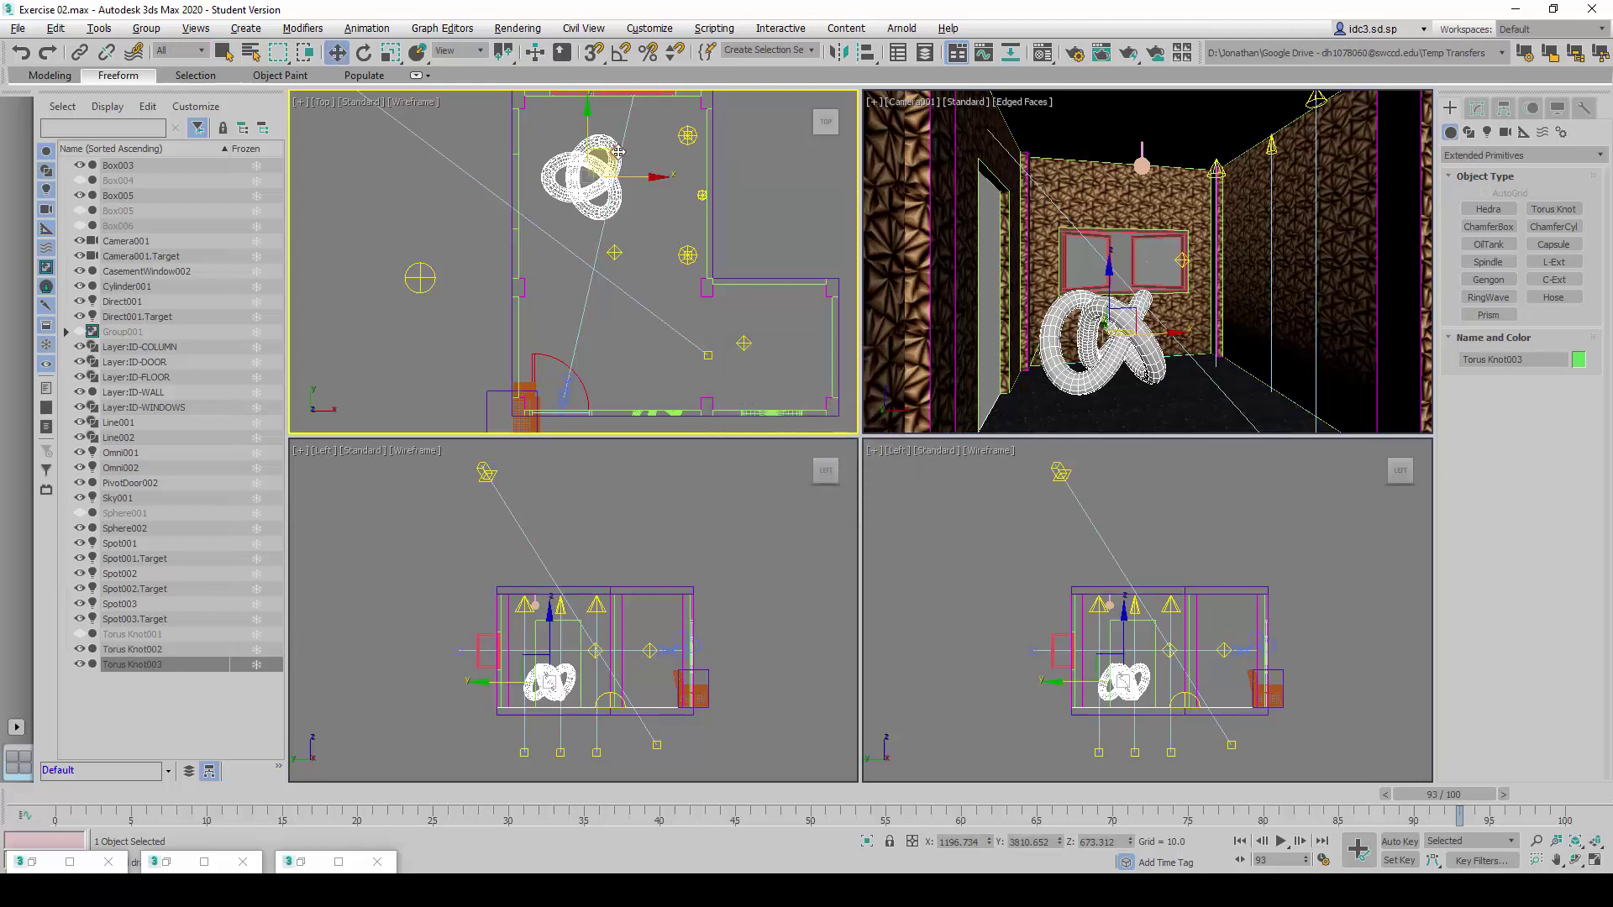
pyautogui.moveTo(618, 152); pyautogui.dragTo(701, 150)
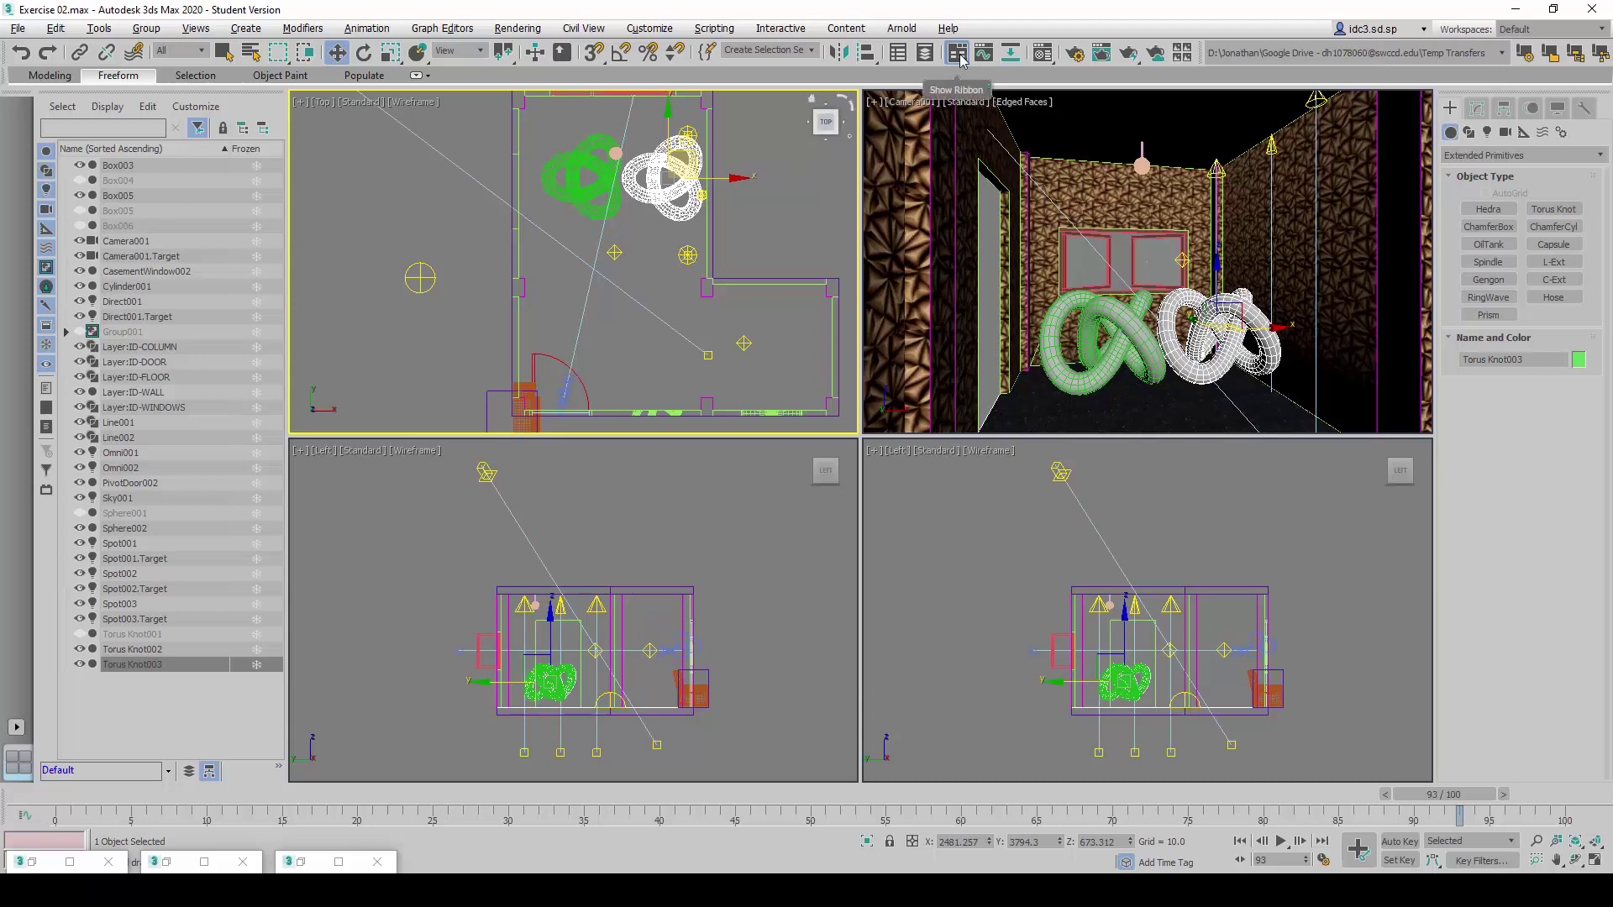
# Convert the empty slot Material 16 - Default into a Physical Material in the Material Editor.
pyautogui.click(1042, 53)
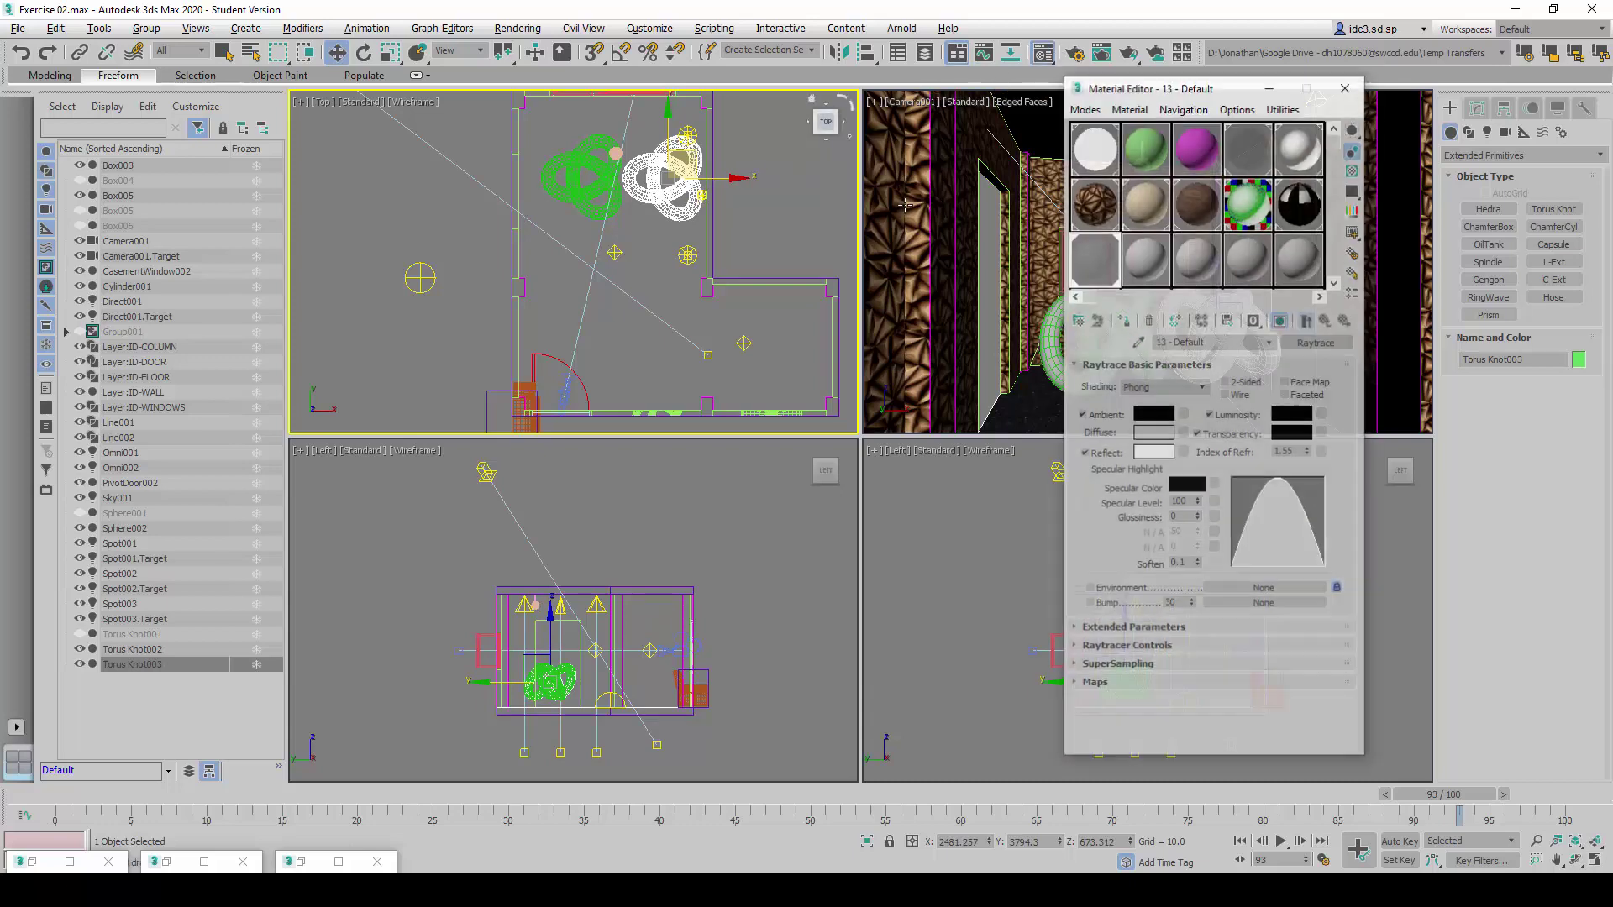
pyautogui.click(1147, 260)
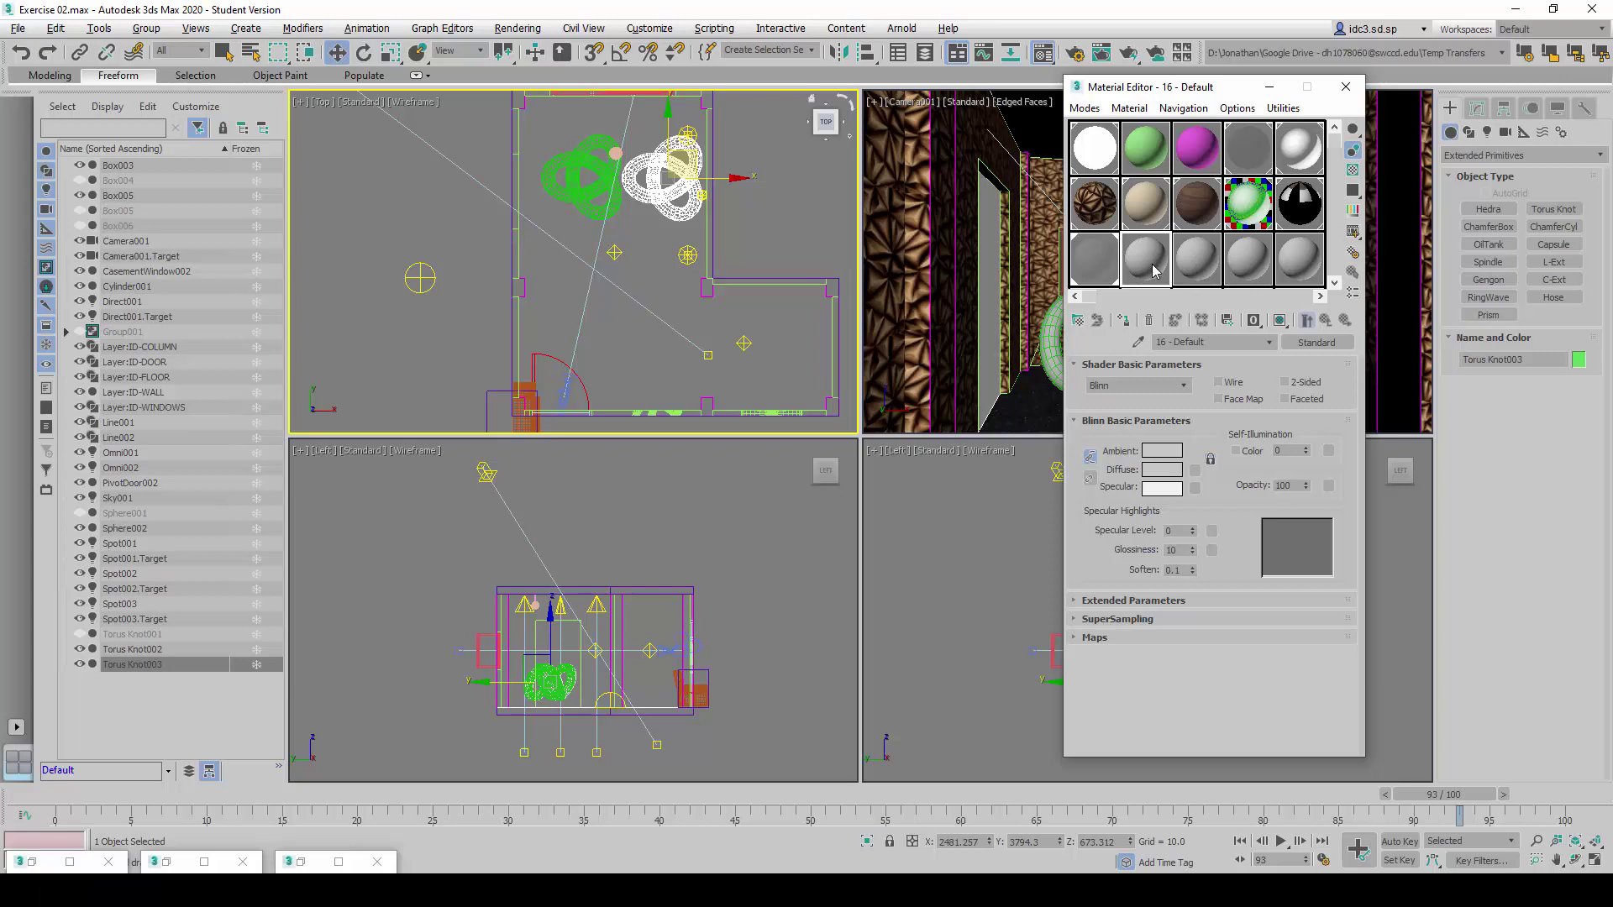
pyautogui.click(1317, 345)
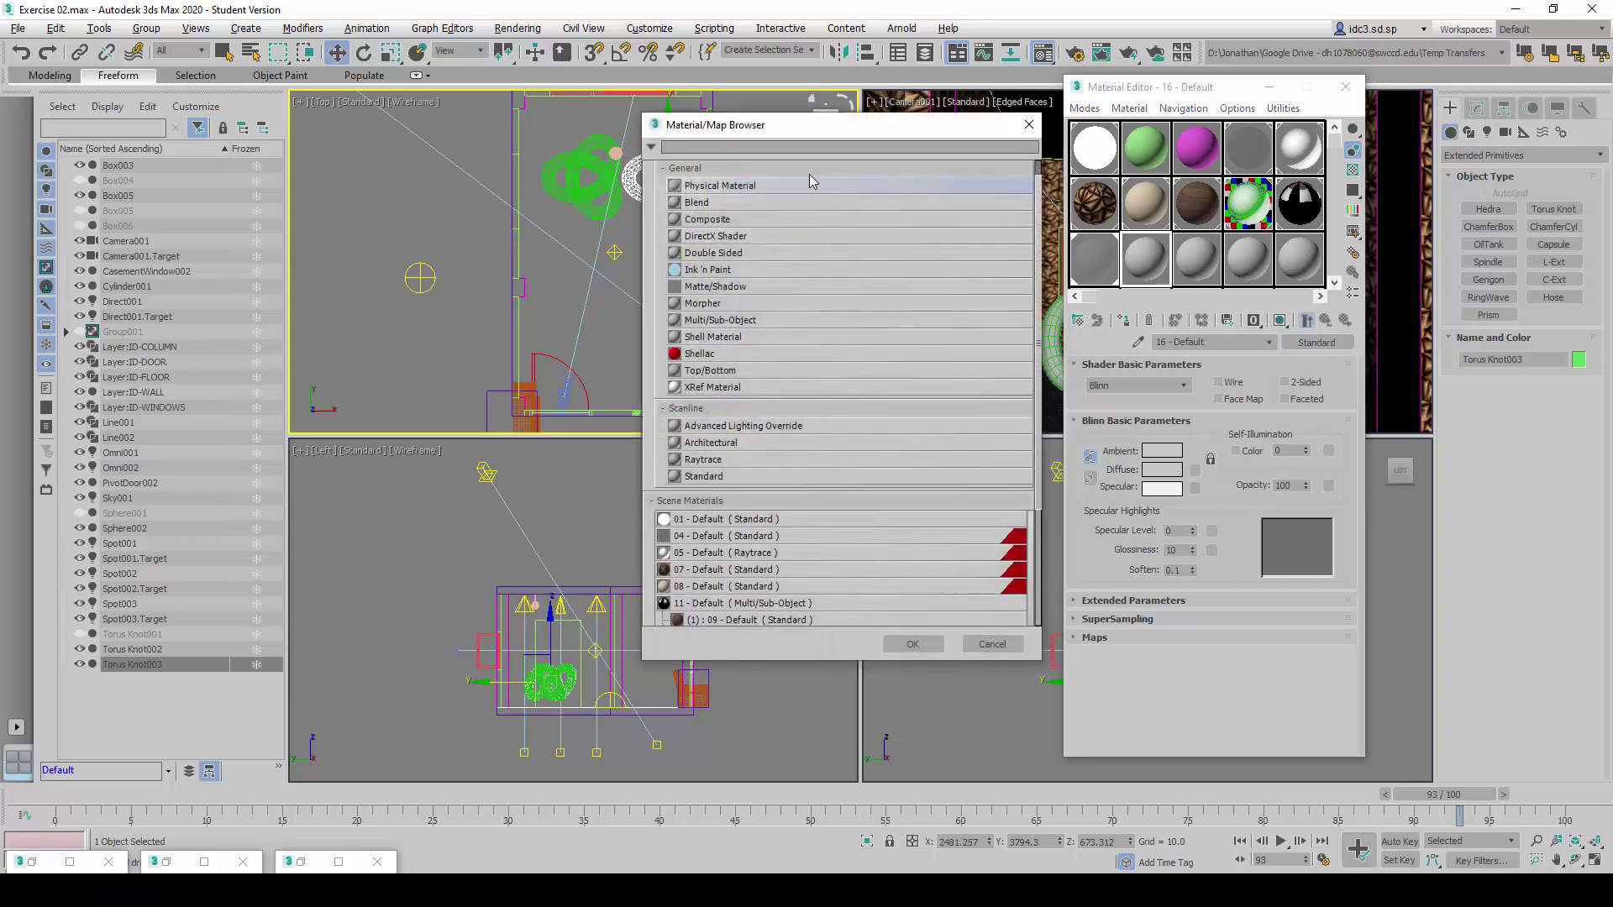
pyautogui.moveTo(819, 130); pyautogui.dragTo(826, 139)
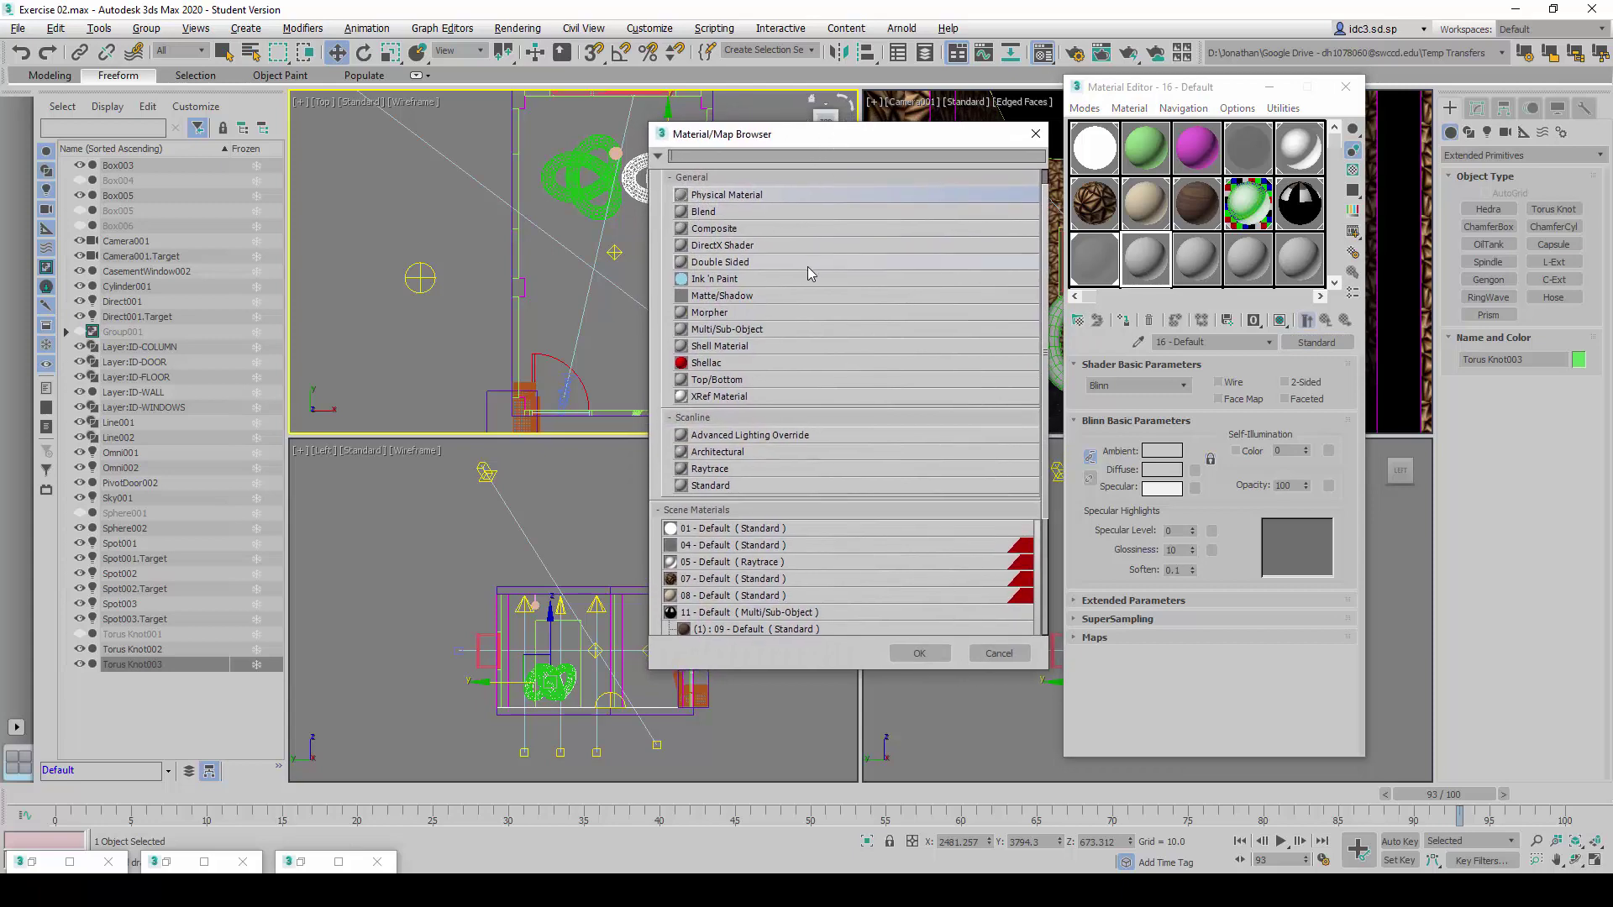
pyautogui.doubleClick(756, 196)
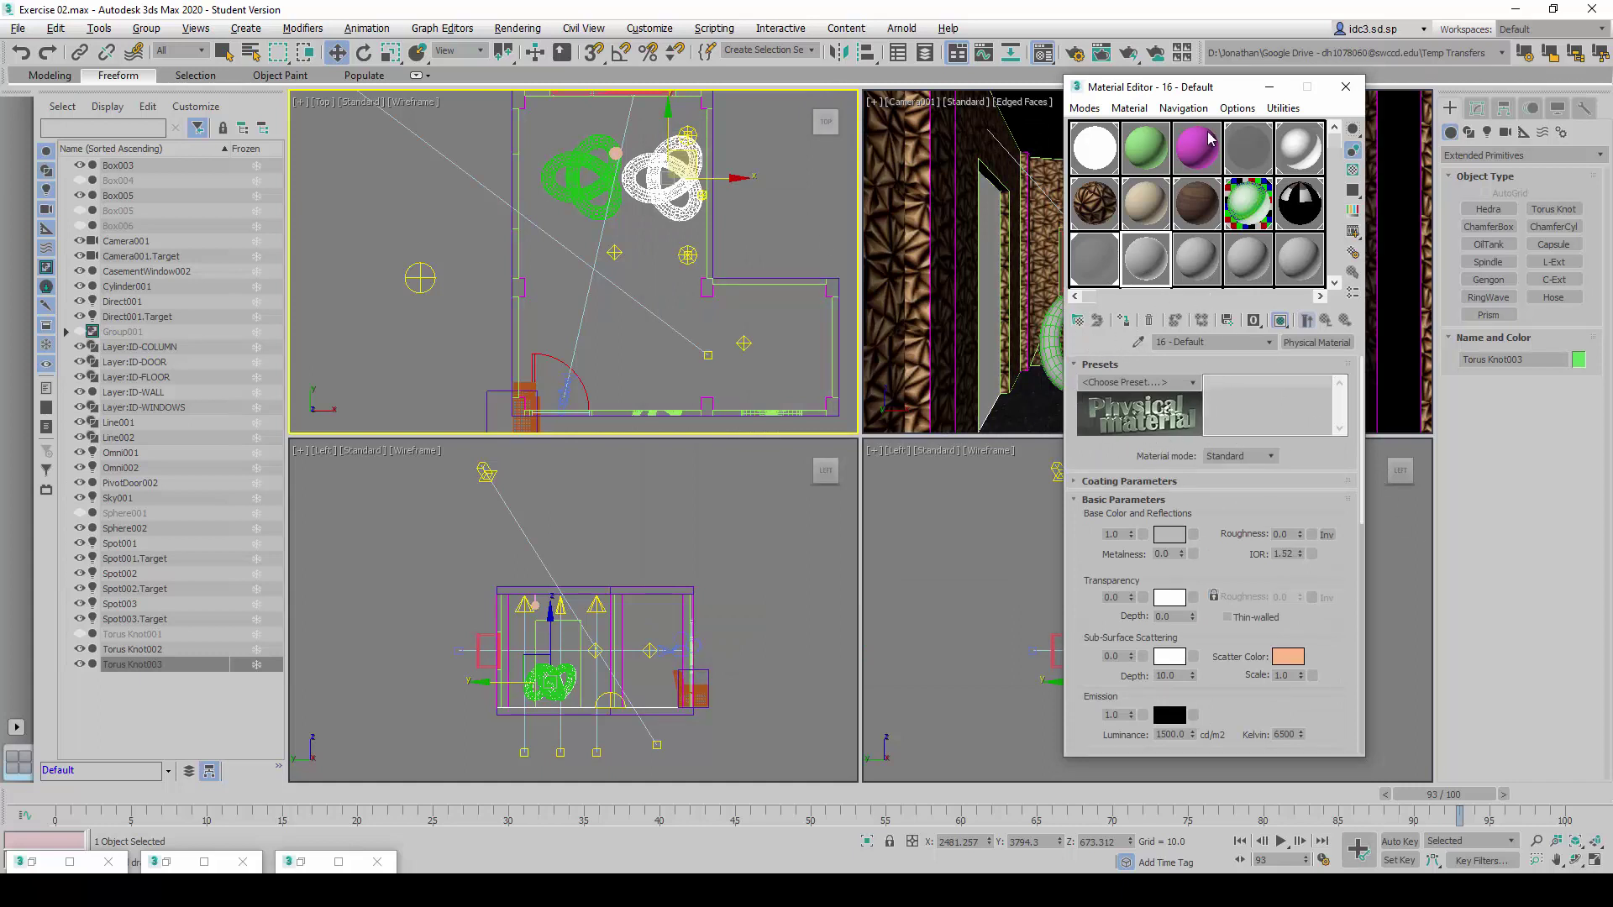
# Move the Material Editor aside and apply the Gold preset to Material 16.
pyautogui.moveTo(1203, 94); pyautogui.dragTo(1347, 117)
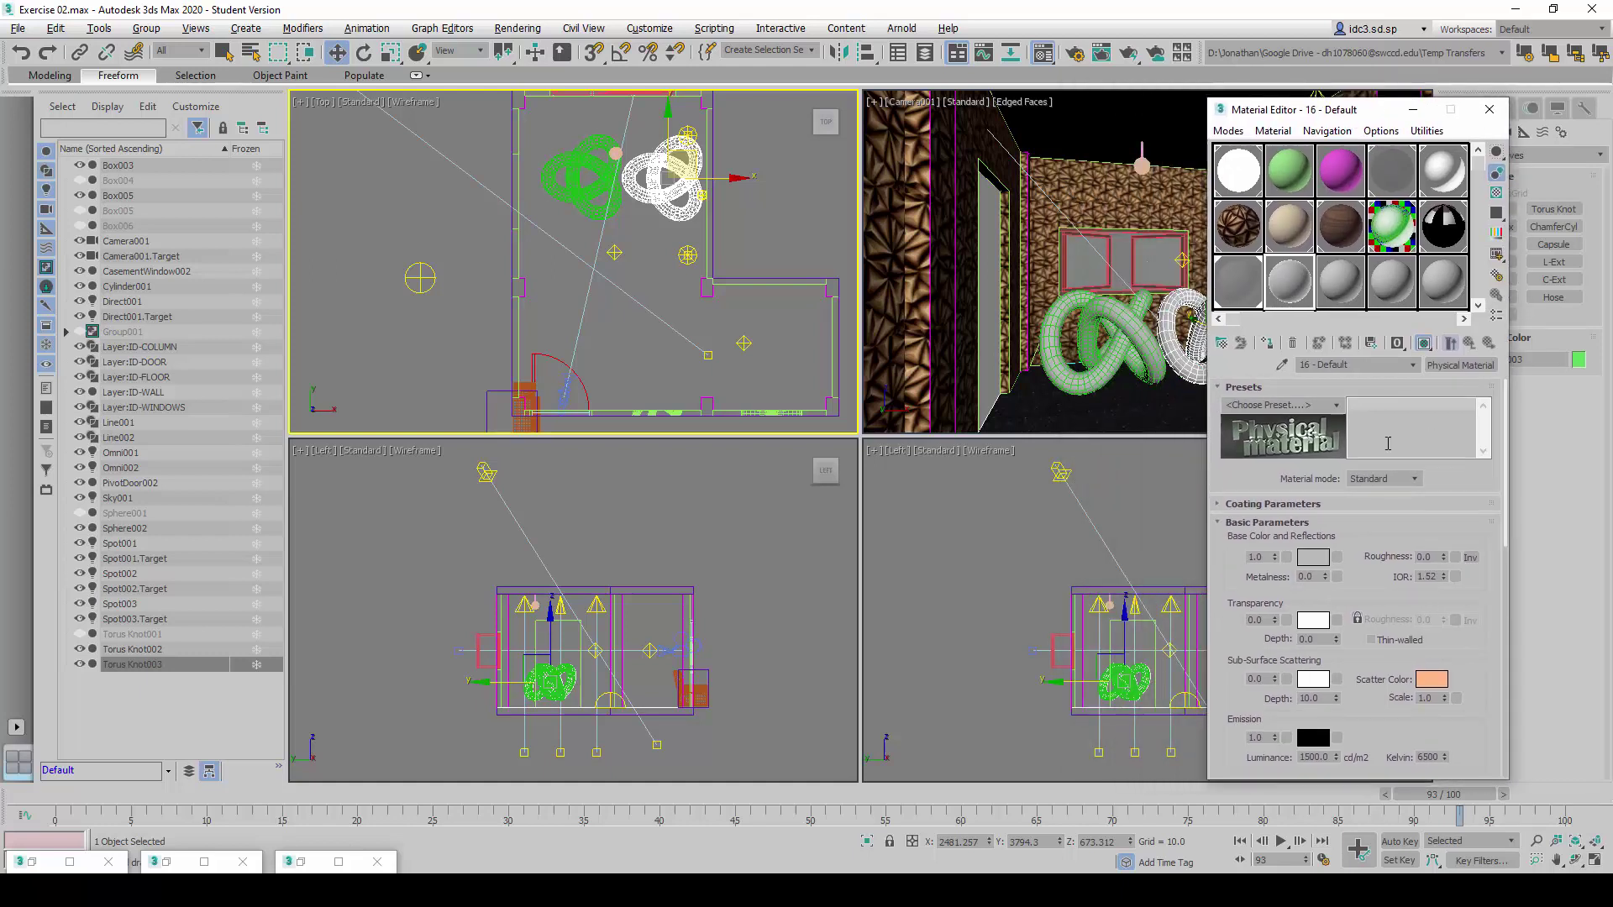
pyautogui.click(1336, 407)
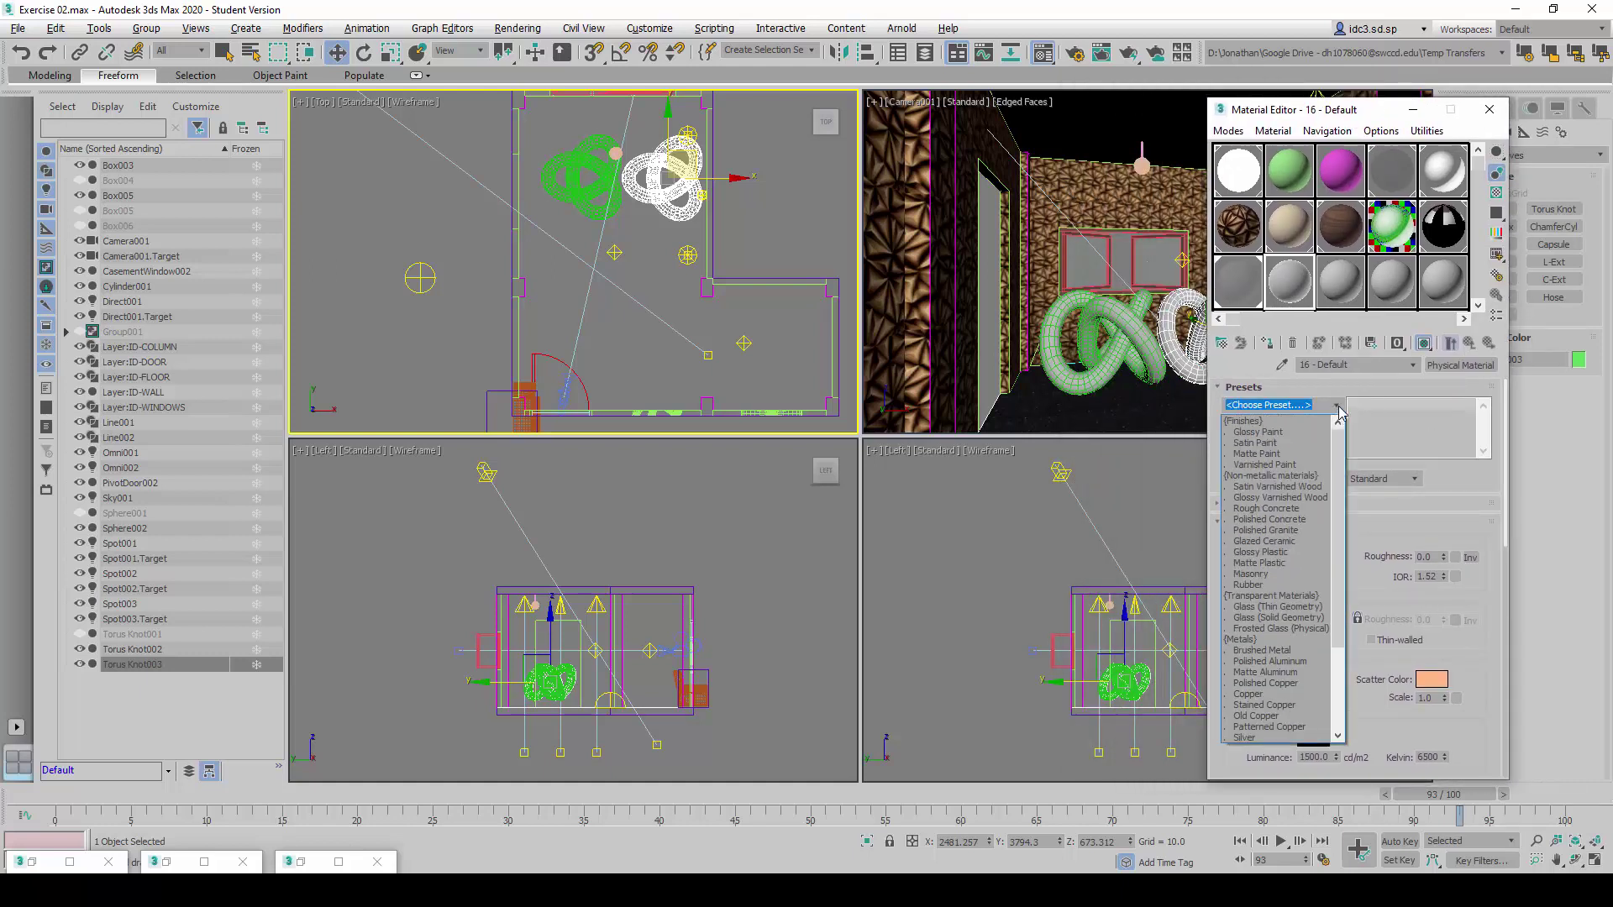
pyautogui.click(1336, 407)
pyautogui.click(1337, 406)
pyautogui.click(1337, 406)
pyautogui.click(1336, 406)
pyautogui.moveTo(1341, 490); pyautogui.dragTo(1347, 613)
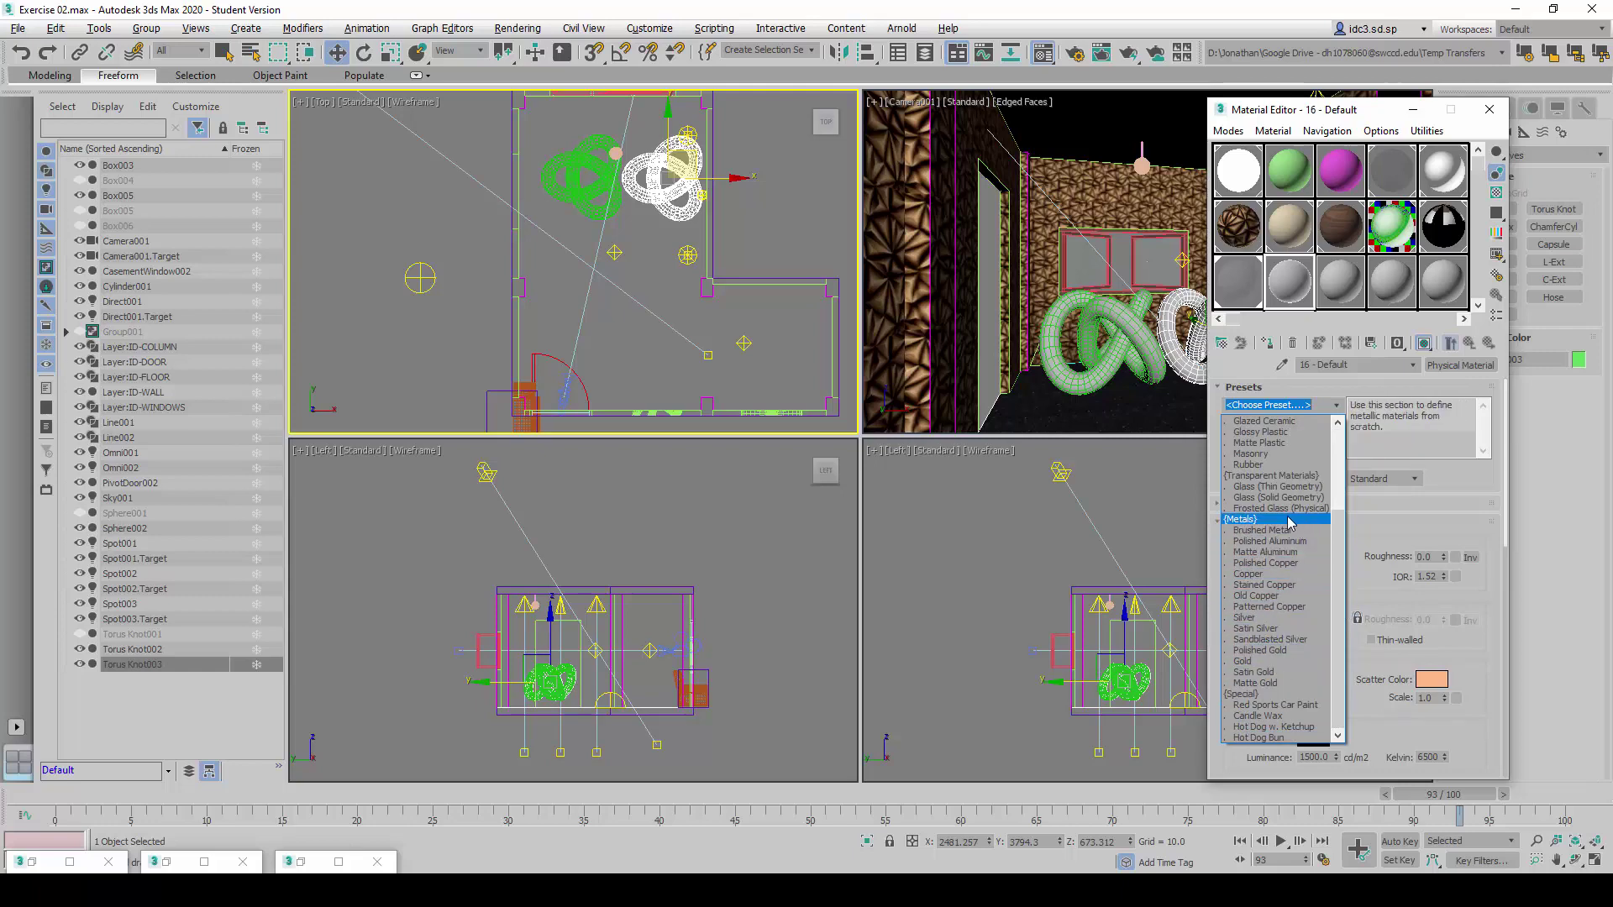
pyautogui.click(1284, 662)
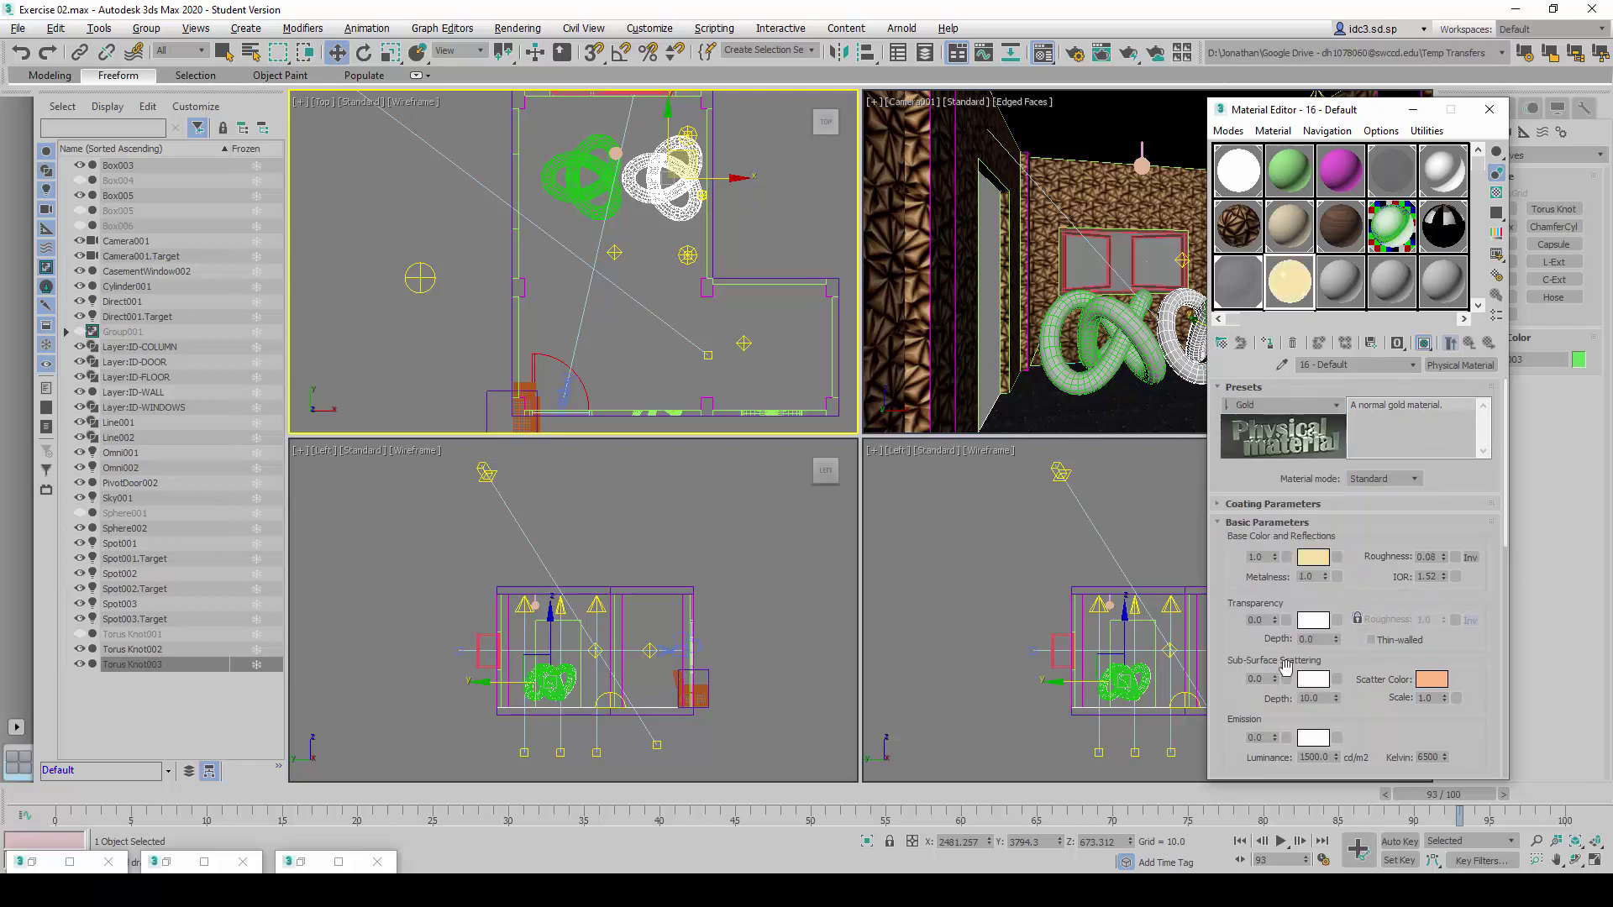
# Switch Material 16 to the Satin Gold preset and assign it to Torus Knot003.
pyautogui.click(1334, 415)
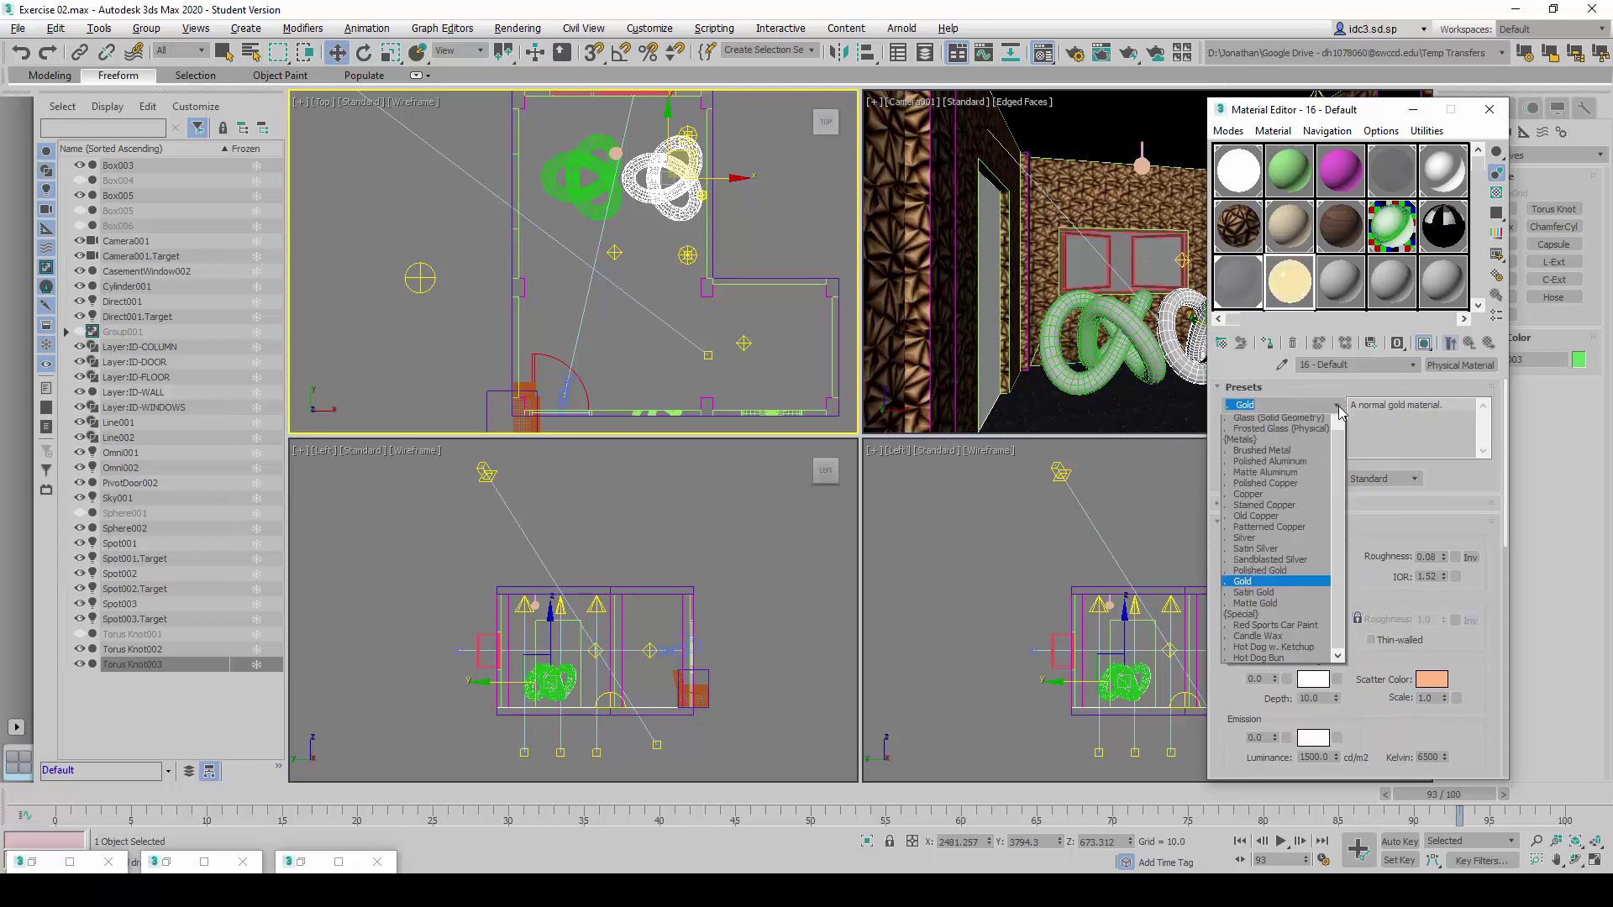
pyautogui.click(1289, 650)
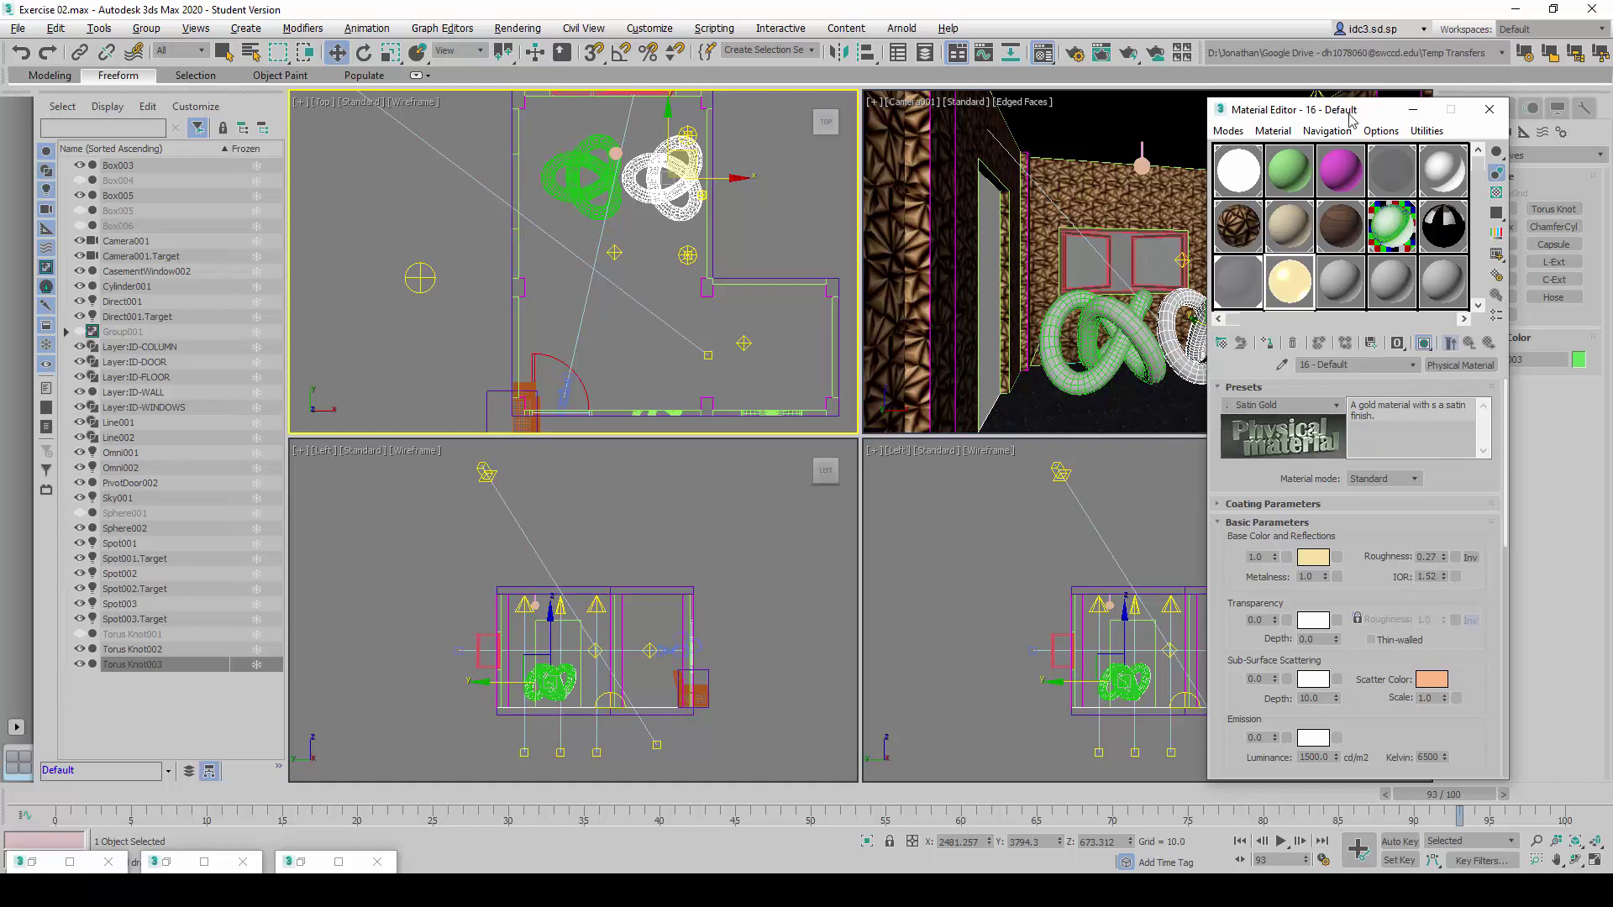
pyautogui.moveTo(1350, 116); pyautogui.dragTo(1355, 112)
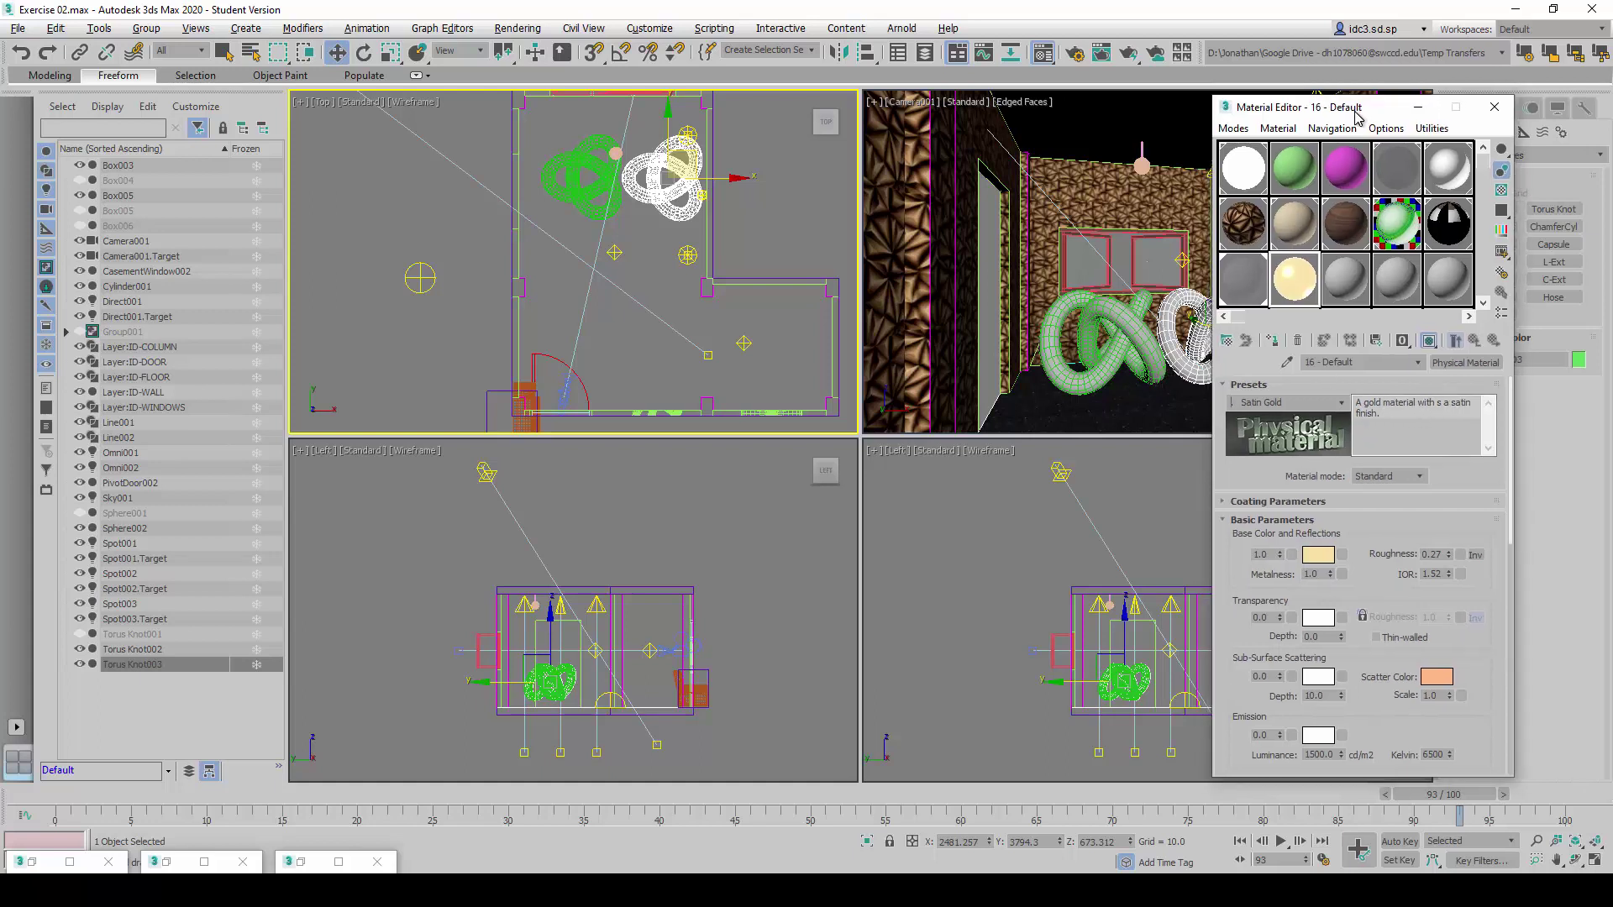
pyautogui.click(1274, 339)
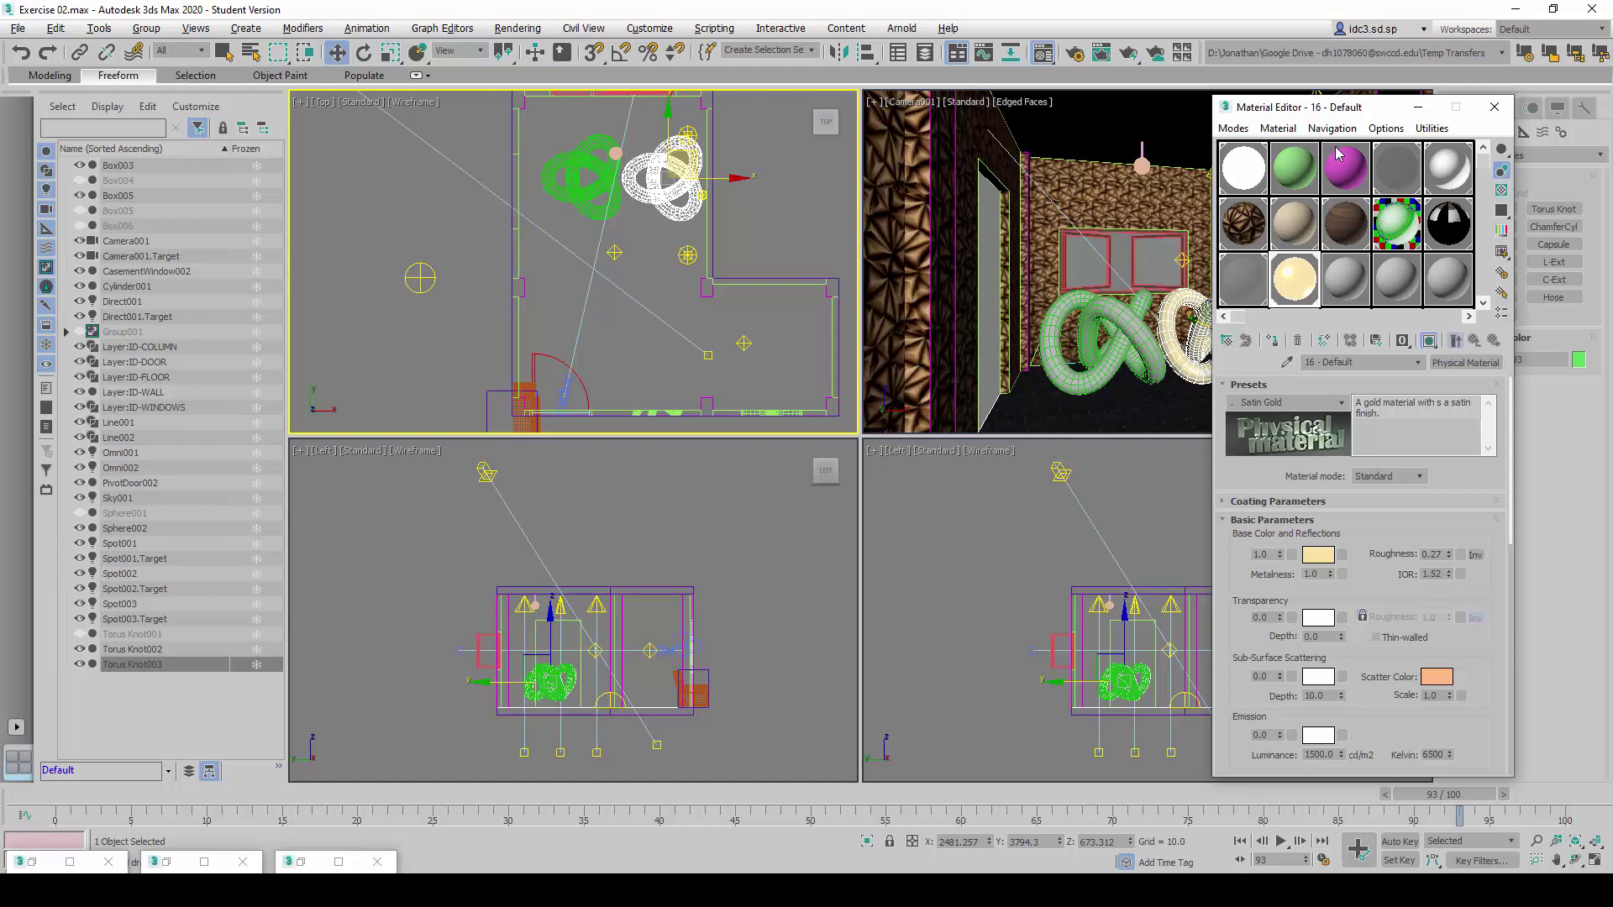
# Render the Camera001 view comparing the chrome and satin gold knots, keeping Satin Gold.
pyautogui.rightClick(1081, 269)
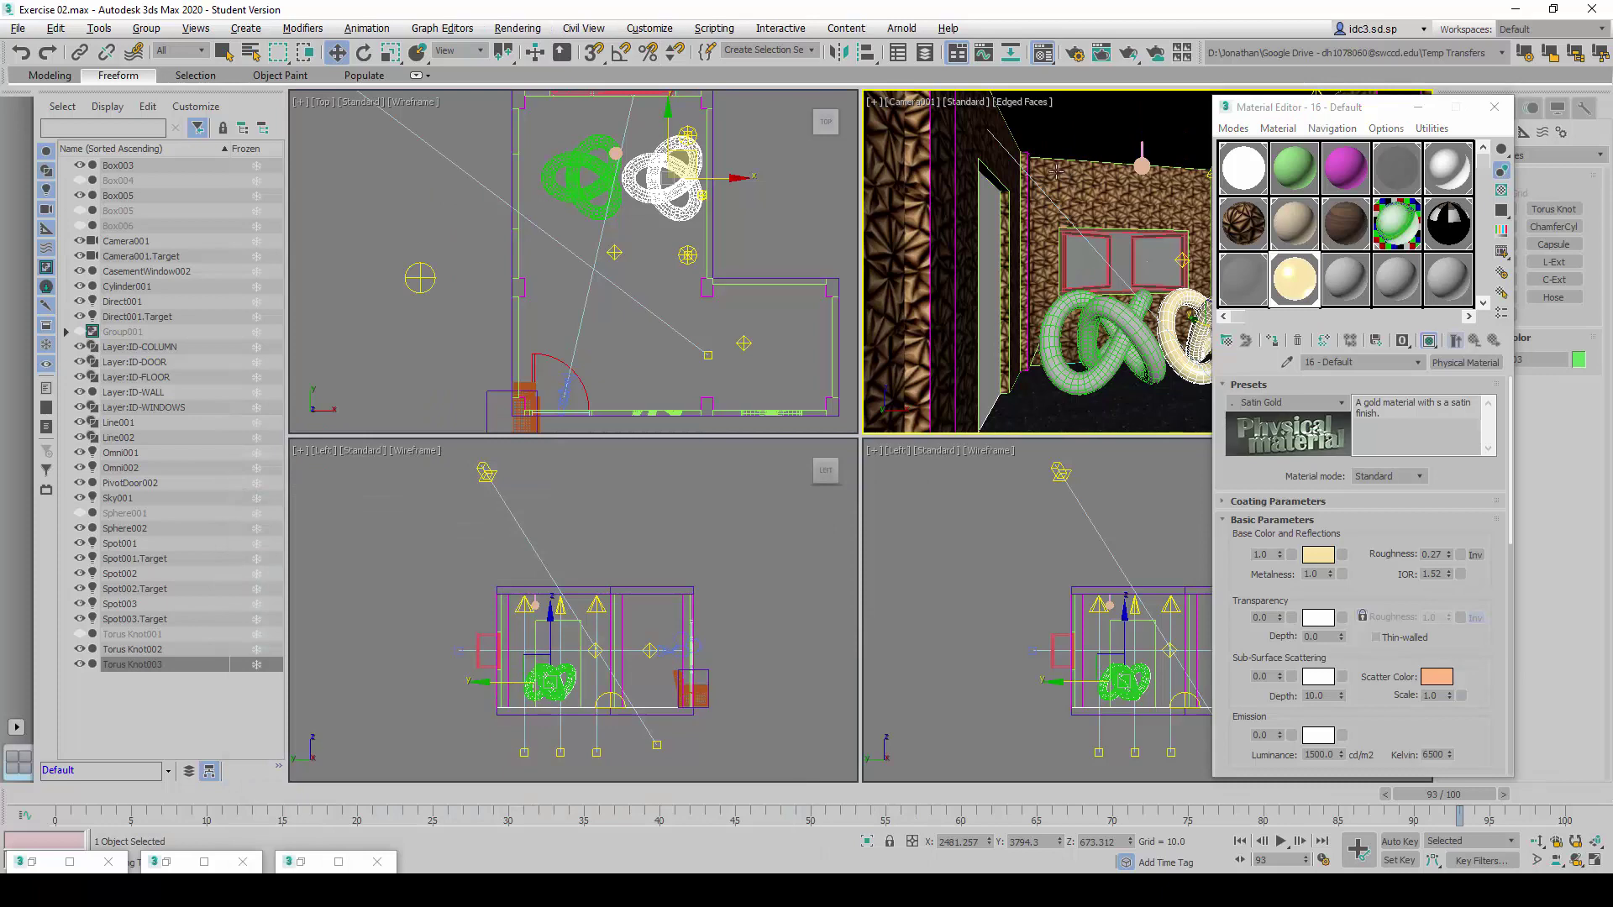
pyautogui.click(518, 28)
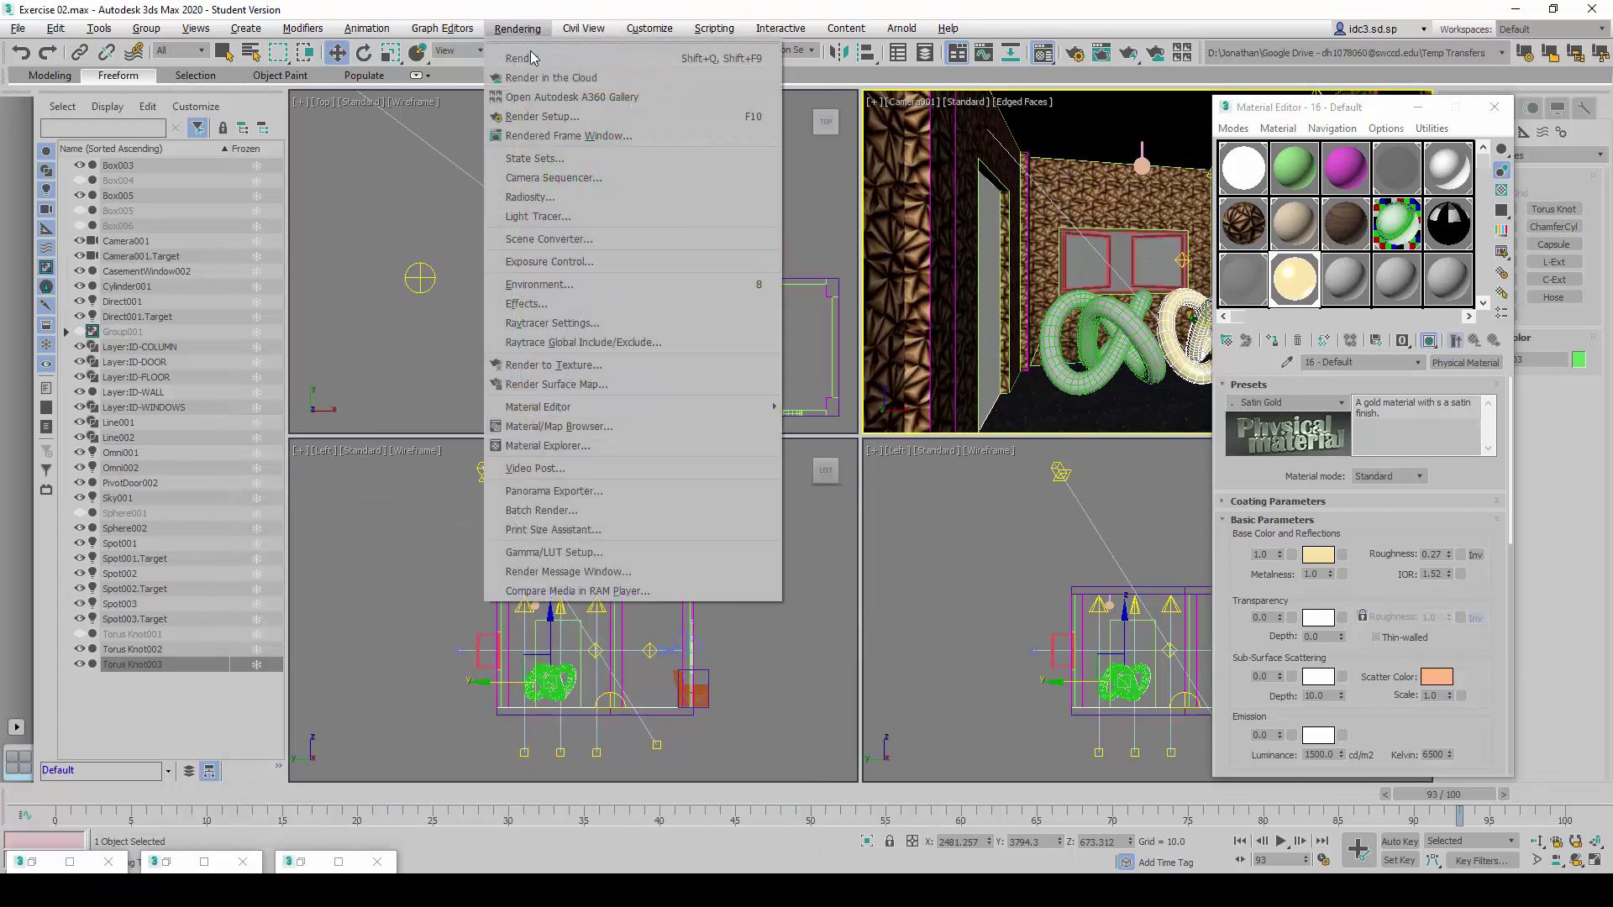
pyautogui.click(531, 60)
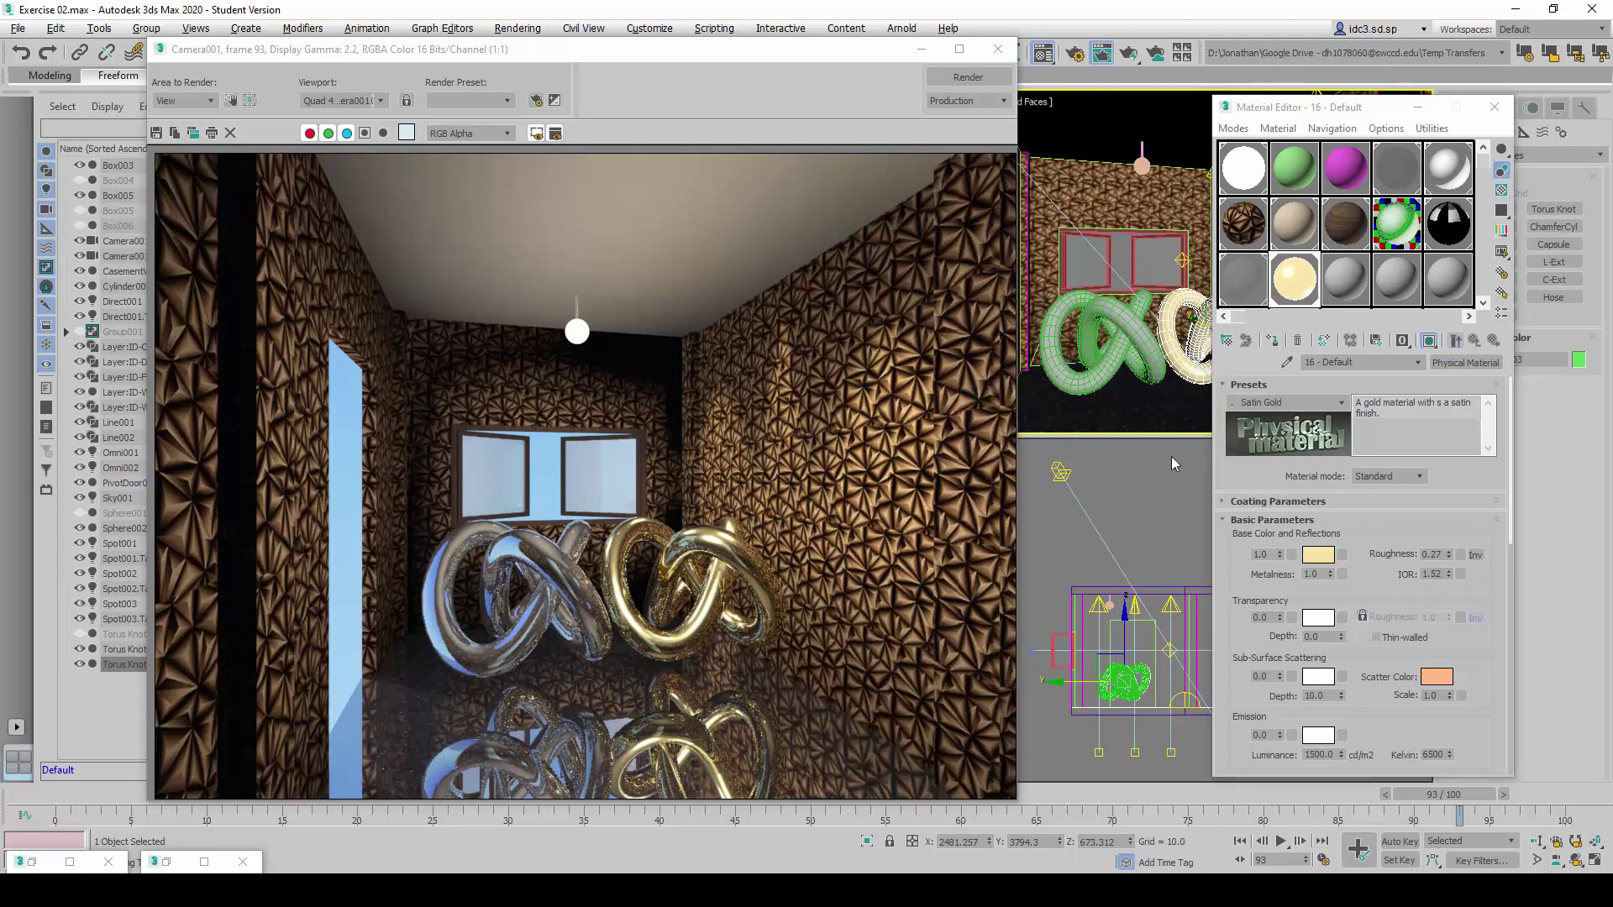
pyautogui.click(1342, 405)
pyautogui.click(1343, 405)
pyautogui.click(1342, 405)
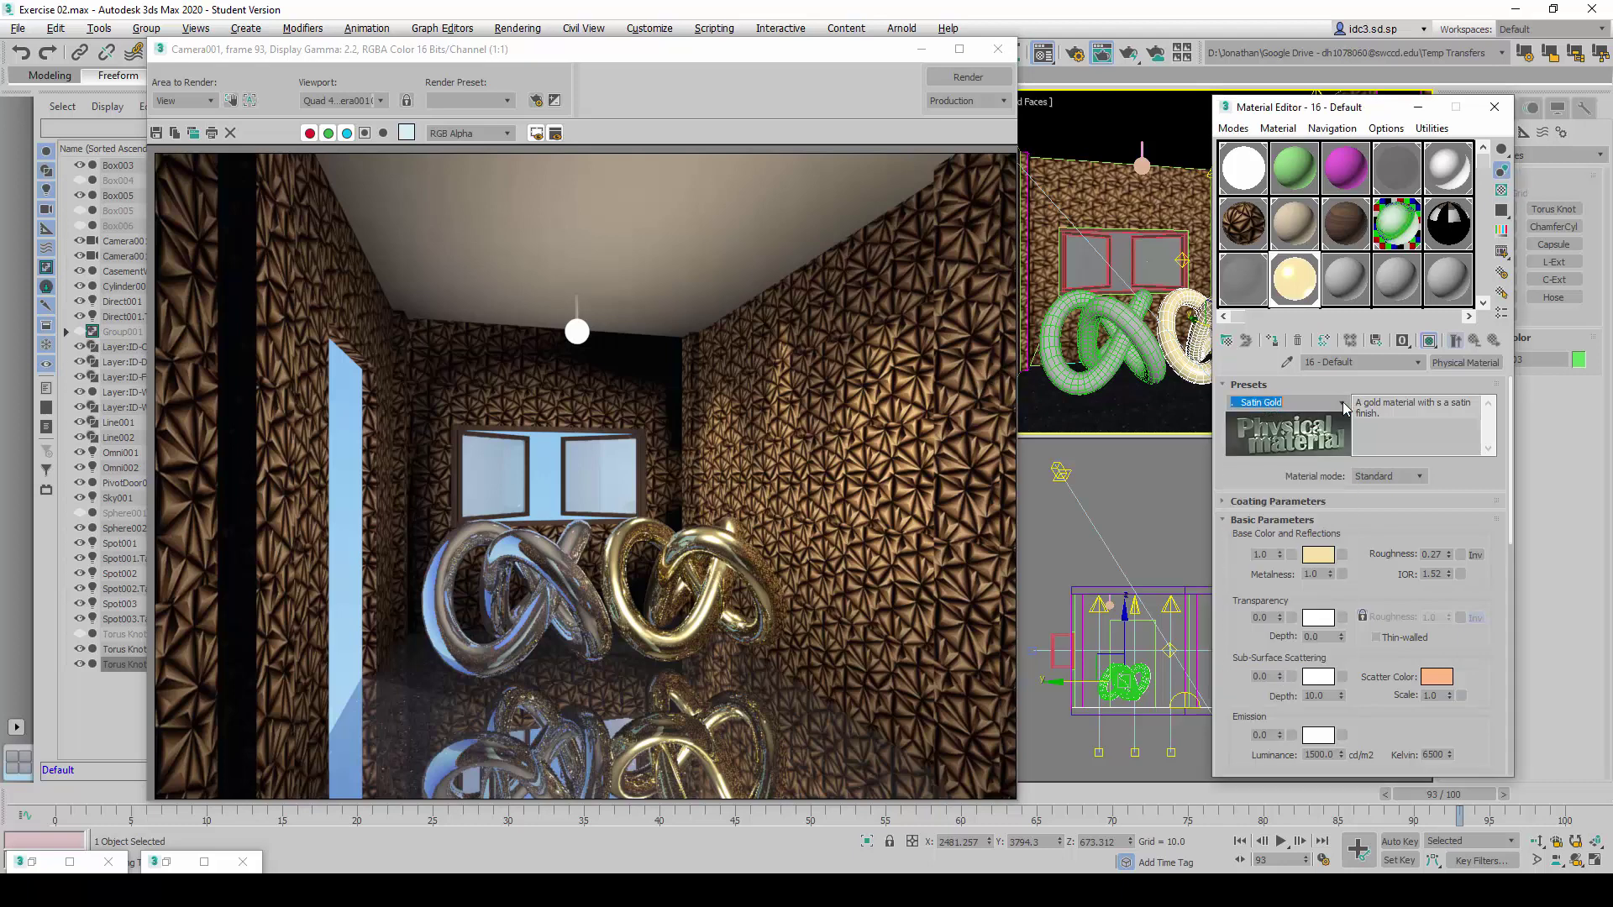
# Minimize the render window, clone the gold knot as Torus Knot004 and move it down-left.
pyautogui.click(921, 52)
pyautogui.hotkey('ctrl', 'v')
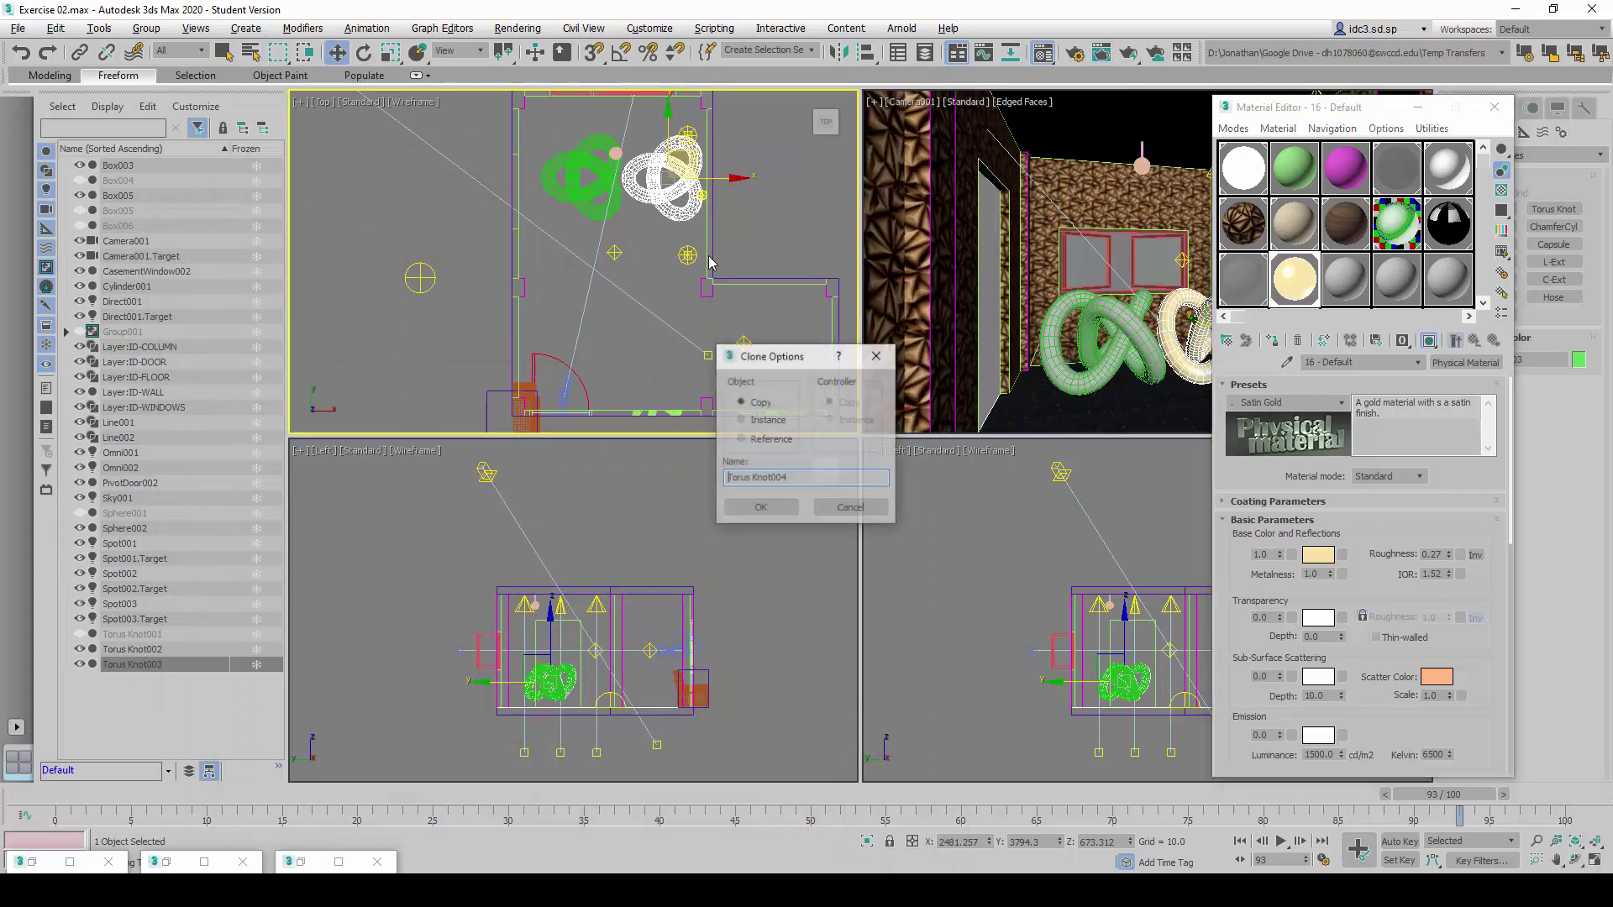
pyautogui.click(761, 506)
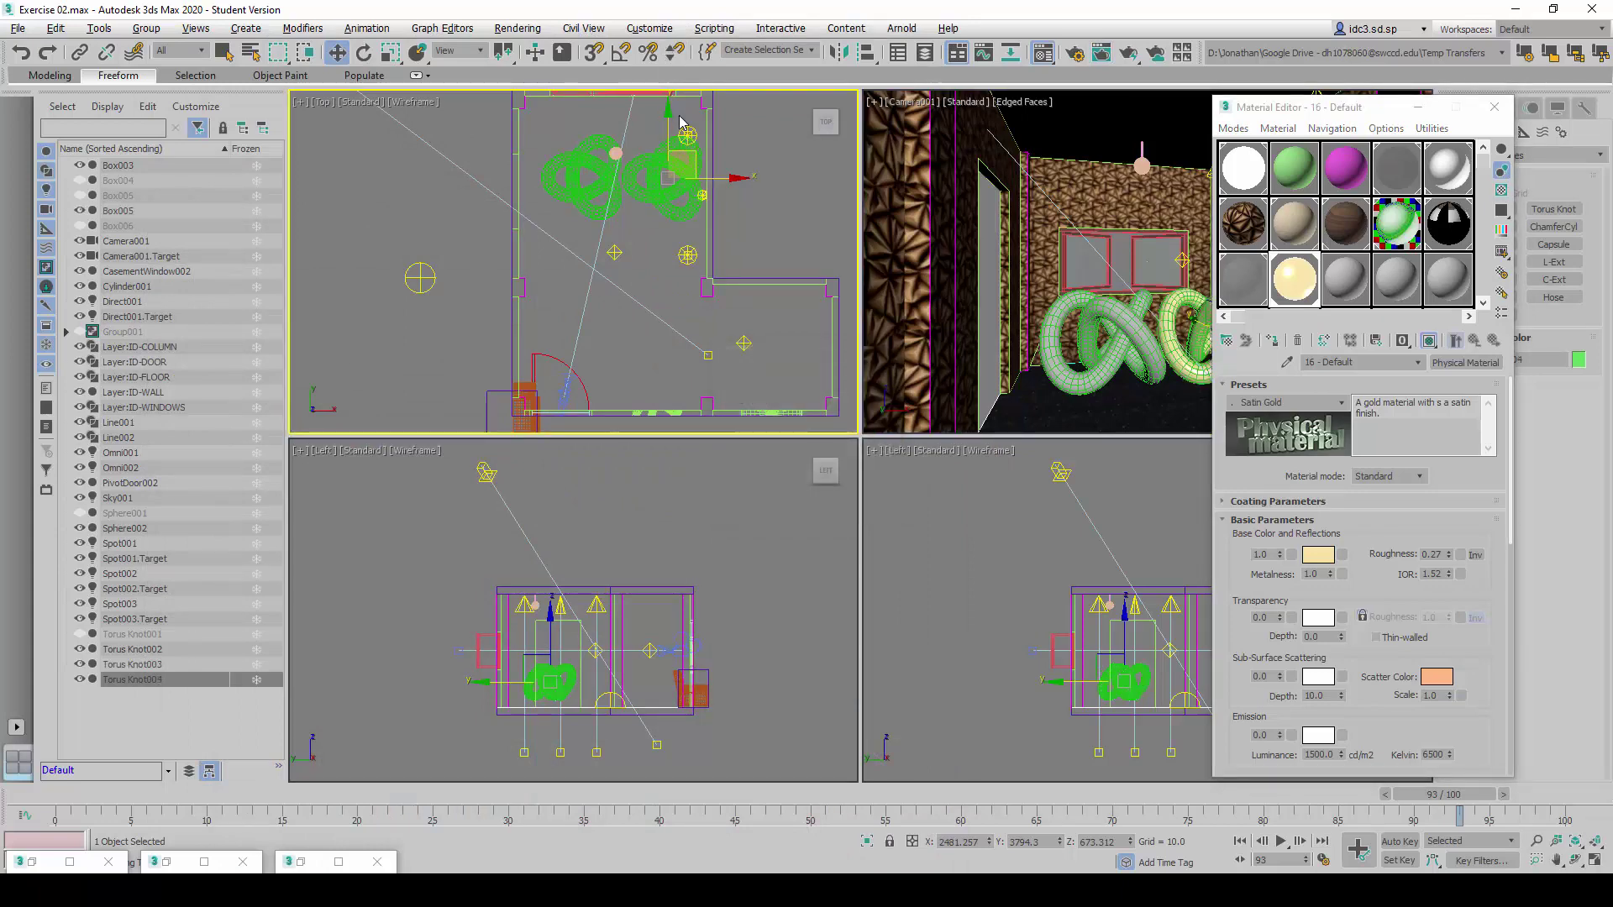
pyautogui.moveTo(691, 153)
pyautogui.mouseDown()
pyautogui.moveTo(653, 288)
pyautogui.moveTo(617, 288)
pyautogui.moveTo(622, 155)
pyautogui.moveTo(654, 227)
pyautogui.mouseUp()
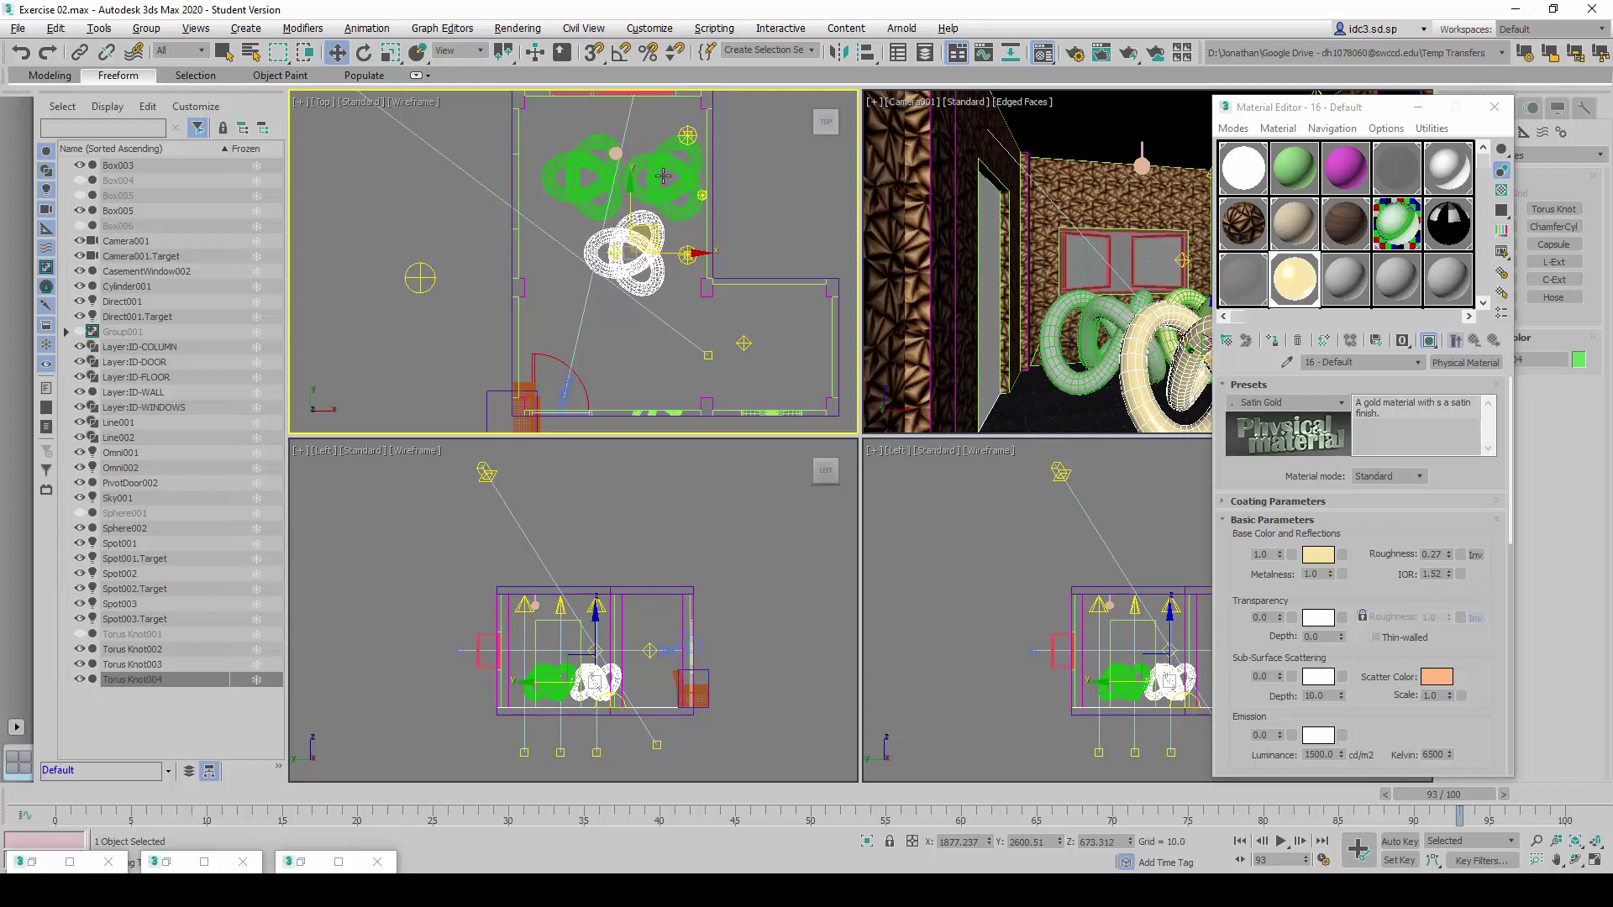
# Move all three knots up-left together, then nudge Torus Knot004 slightly upward.
pyautogui.keyDown('ctrl'); pyautogui.click(664, 175); pyautogui.keyUp('ctrl')
pyautogui.keyDown('ctrl'); pyautogui.click(586, 189); pyautogui.keyUp('ctrl')
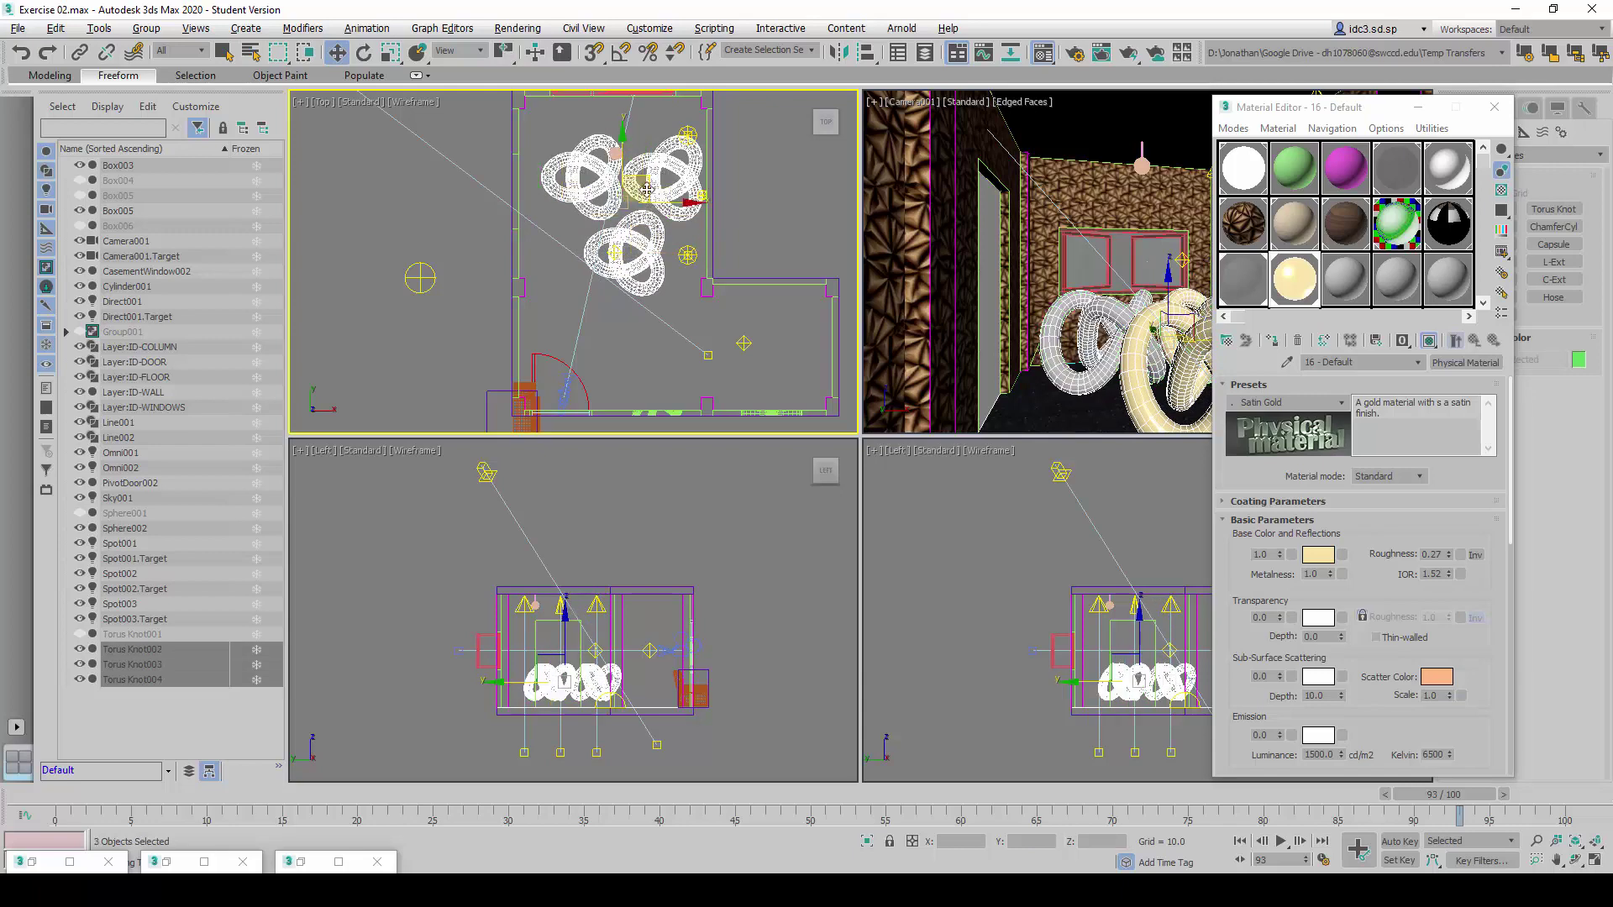
pyautogui.moveTo(647, 192); pyautogui.dragTo(639, 168)
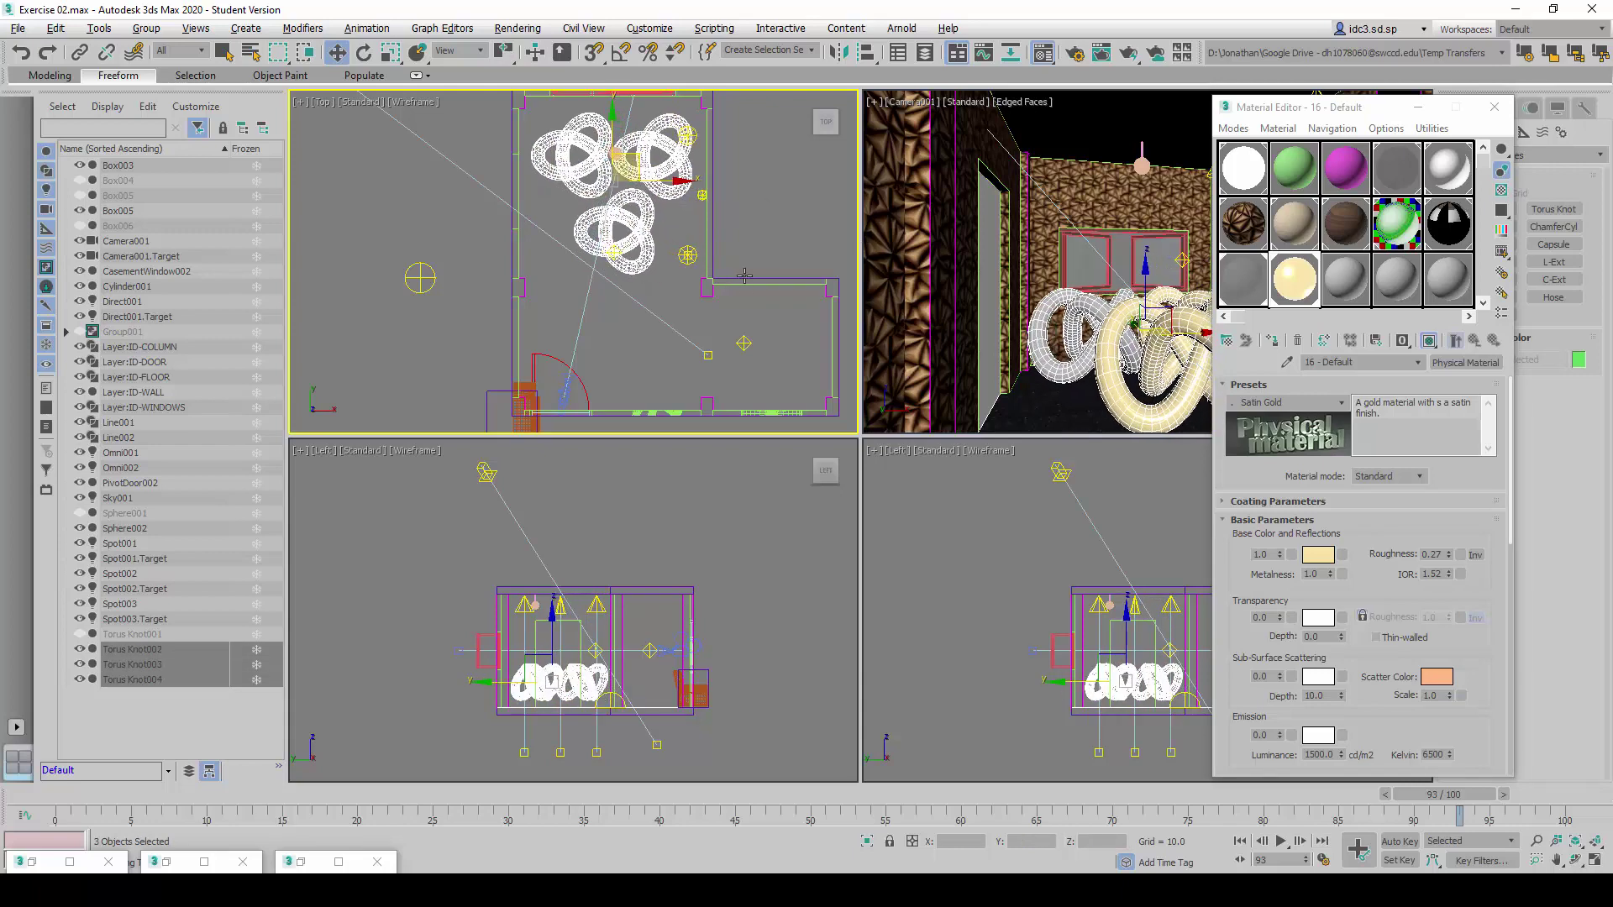
pyautogui.click(678, 244)
pyautogui.click(650, 235)
pyautogui.moveTo(651, 235); pyautogui.dragTo(650, 227)
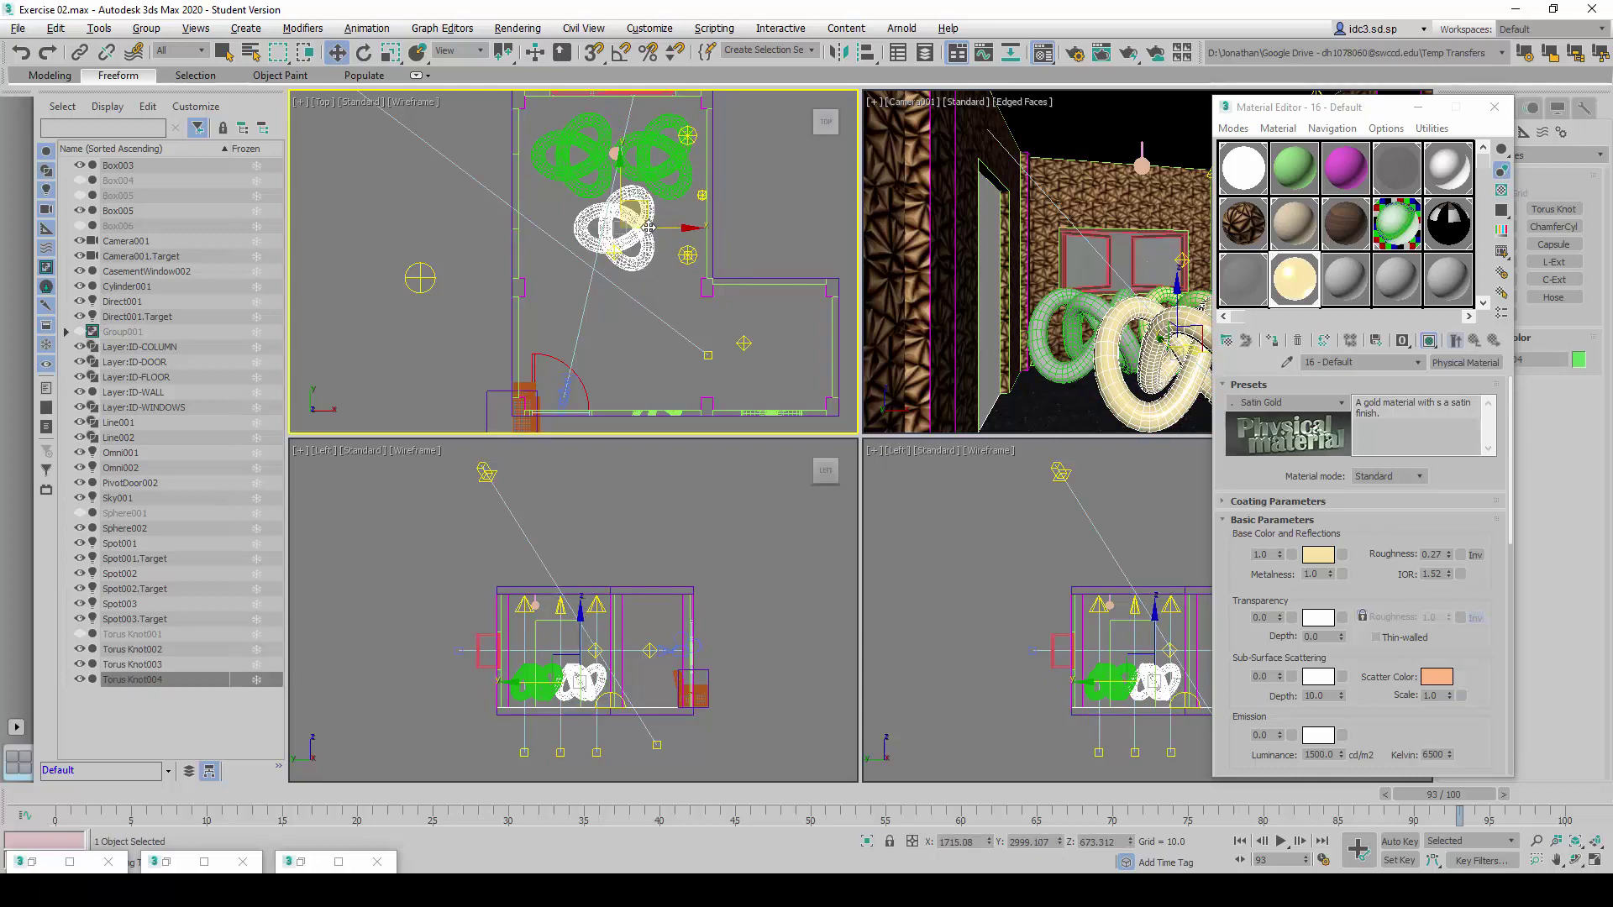
# Create a Physical Material in an unused slot using the Polished Gold preset.
pyautogui.click(1353, 284)
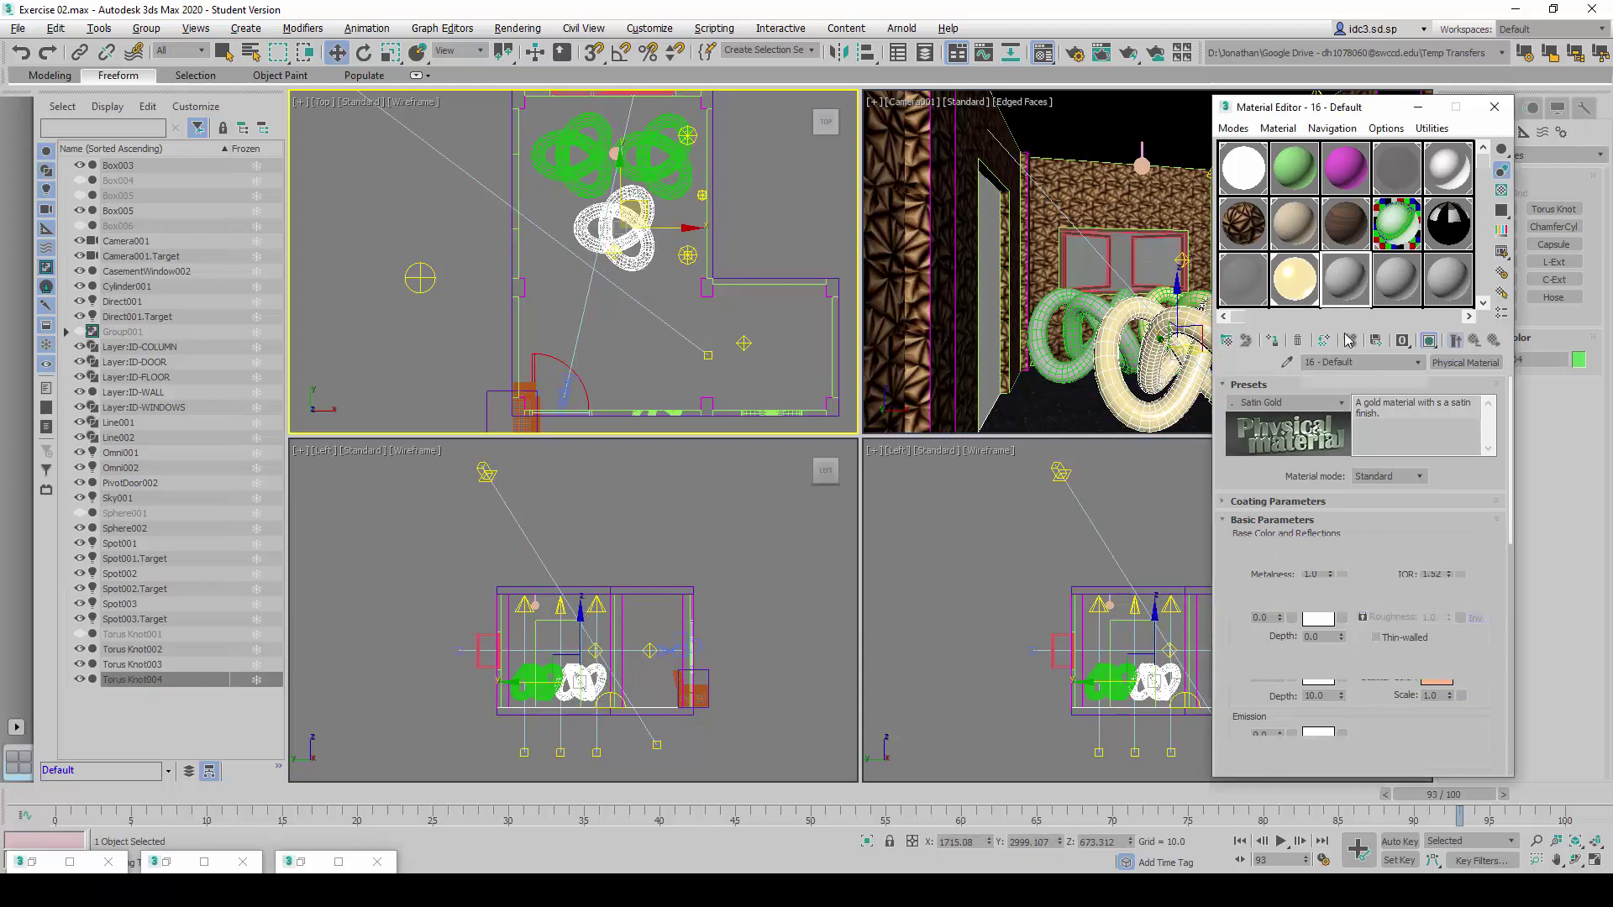
pyautogui.click(1466, 362)
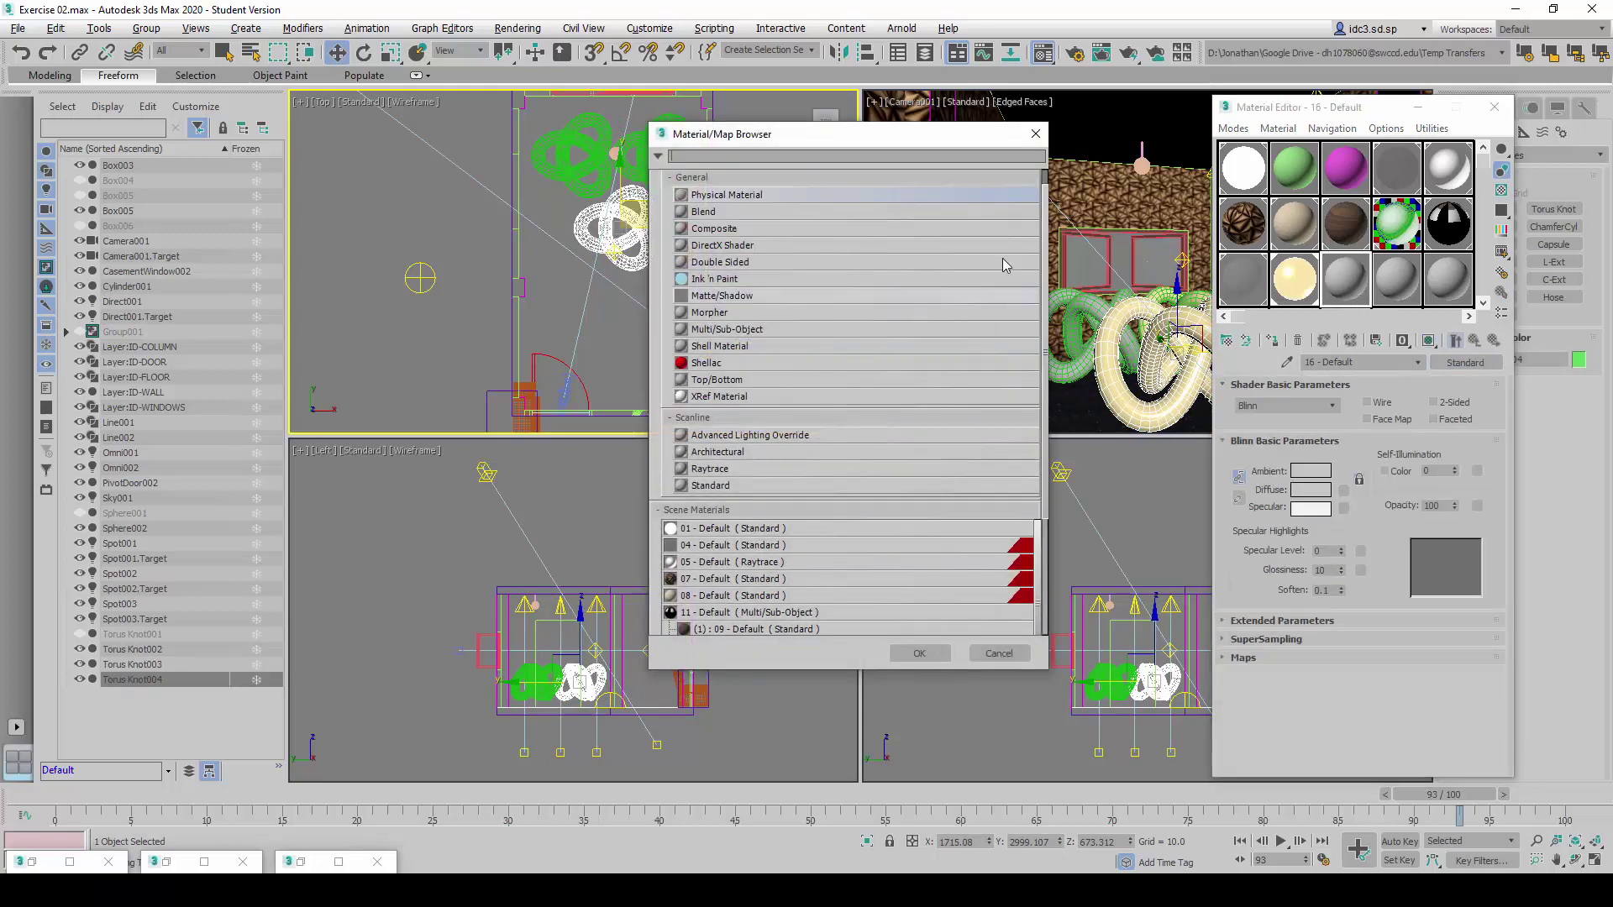
pyautogui.doubleClick(869, 188)
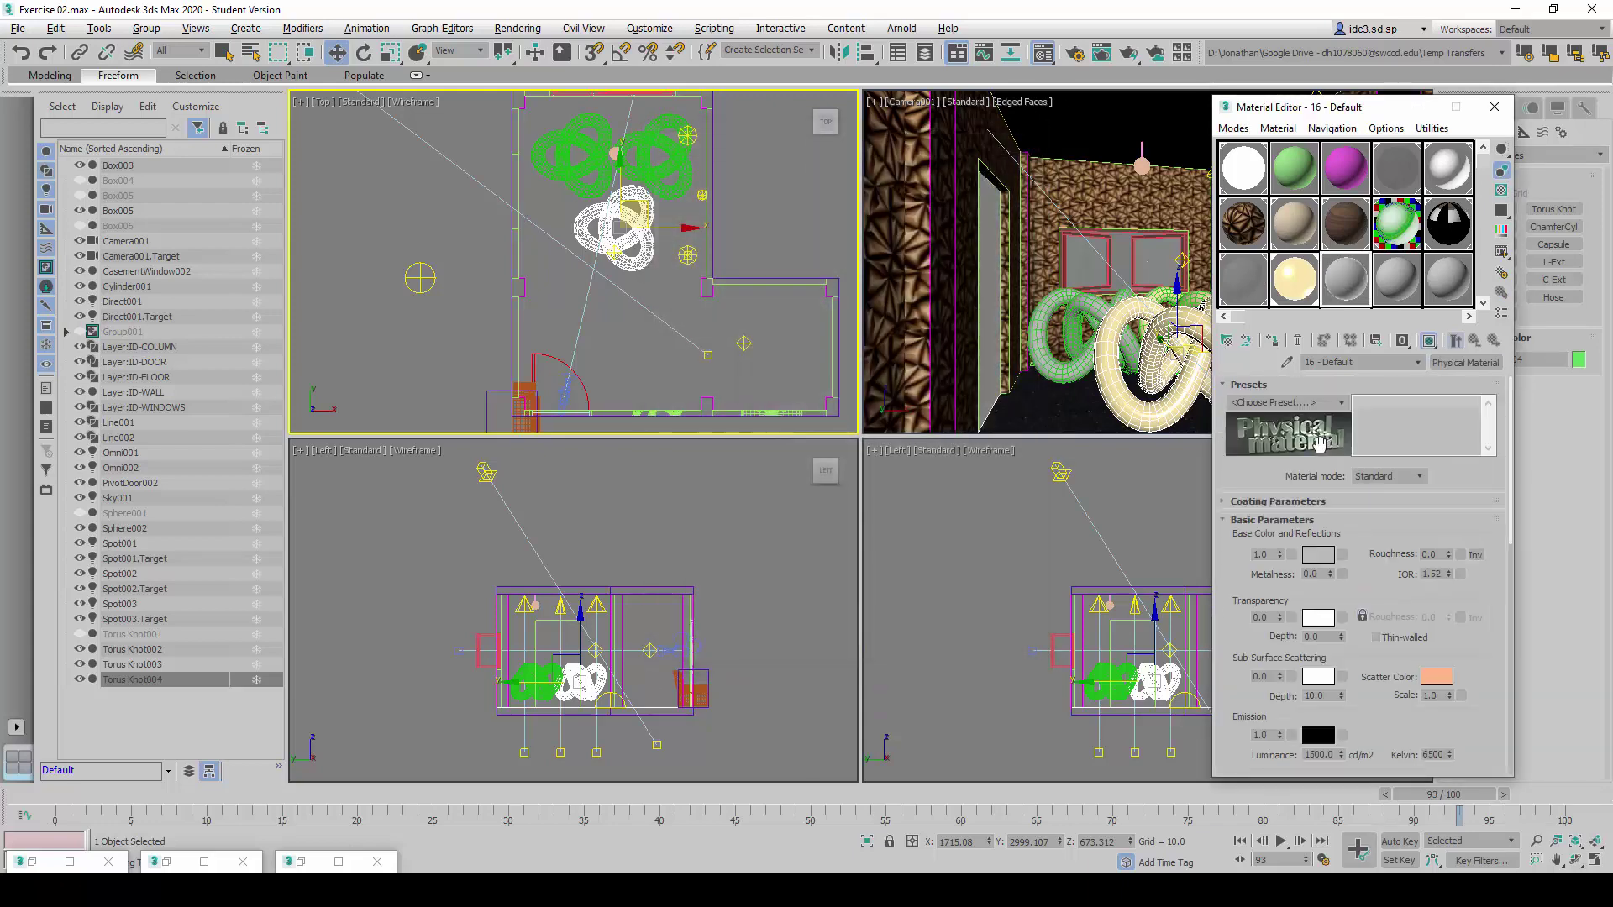
pyautogui.click(1343, 404)
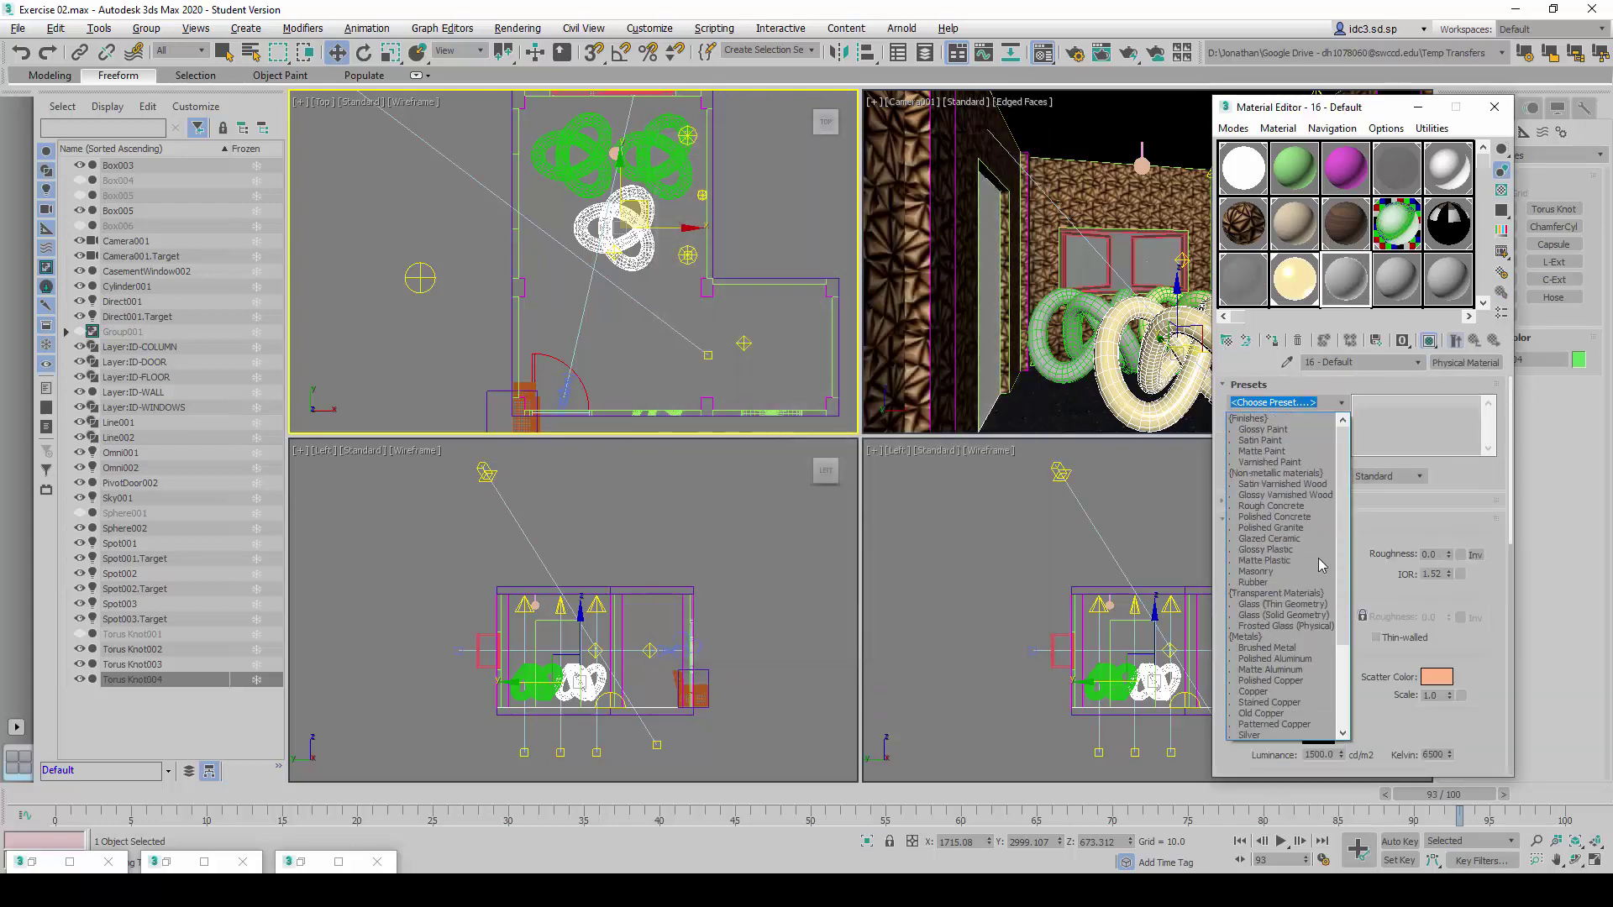
pyautogui.scroll(-3, 1322, 565)
pyautogui.scroll(-1, 1307, 557)
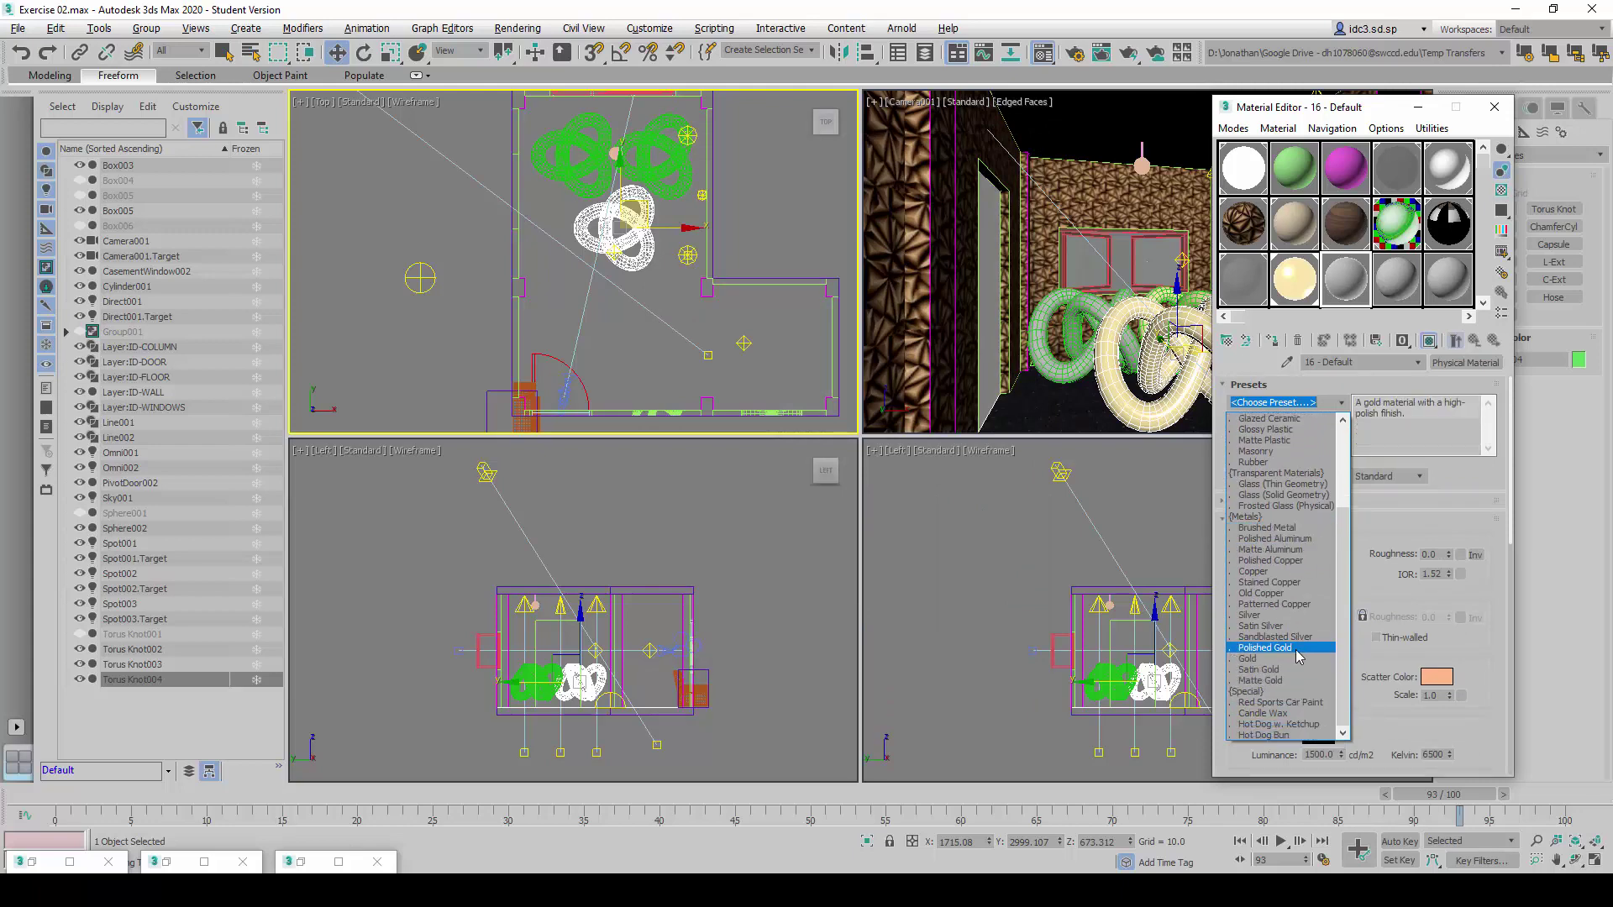
pyautogui.click(1297, 649)
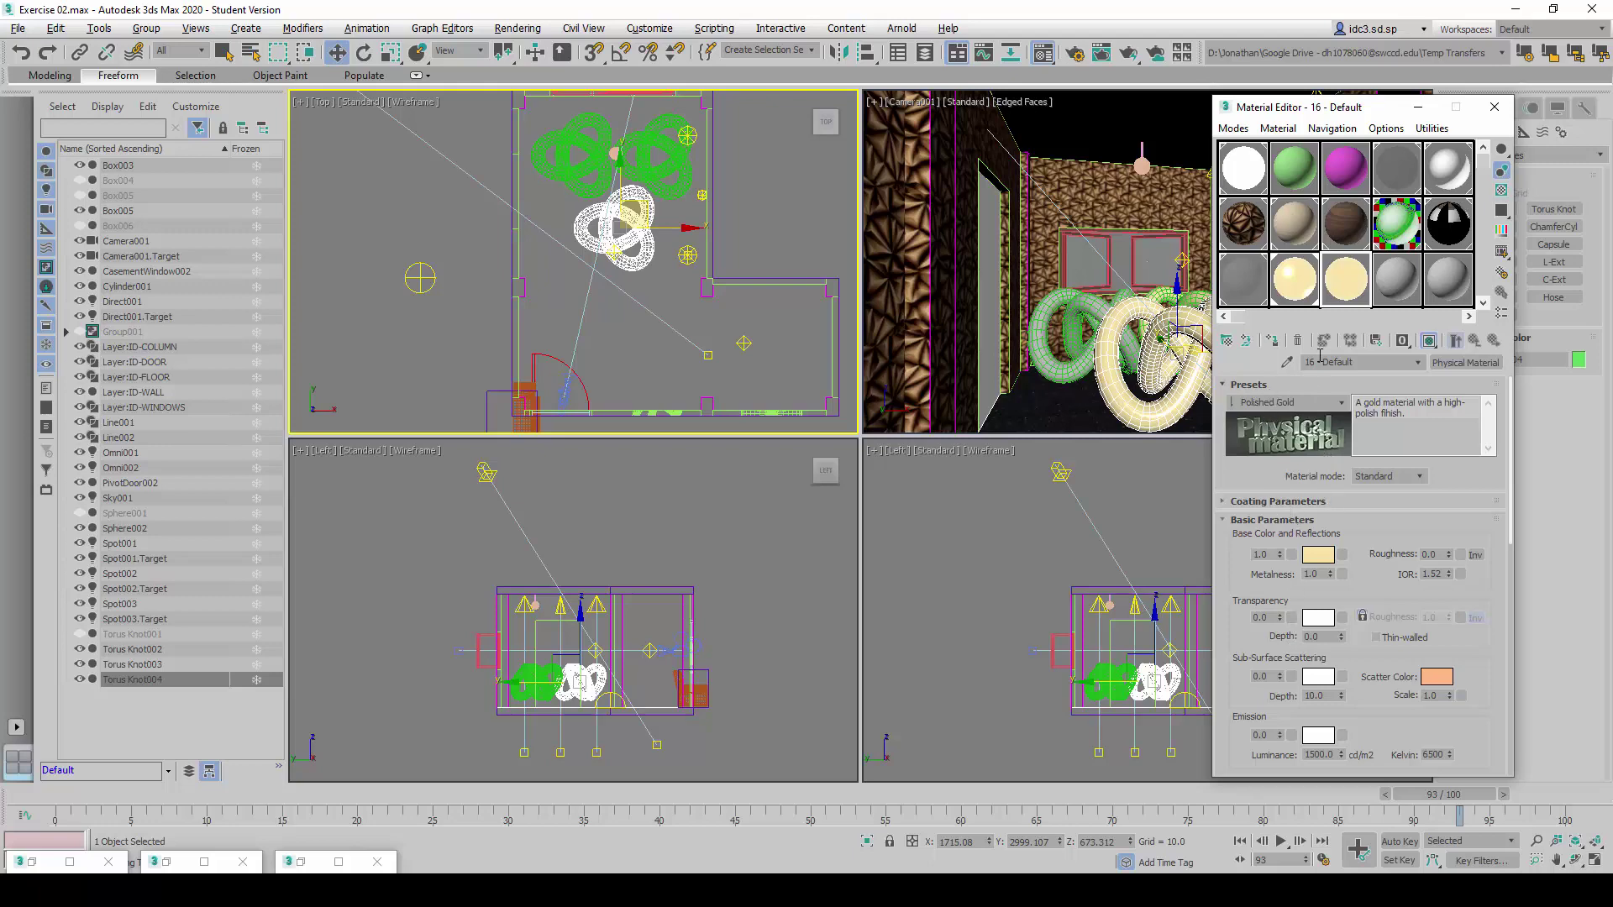
pyautogui.rightClick(980, 131)
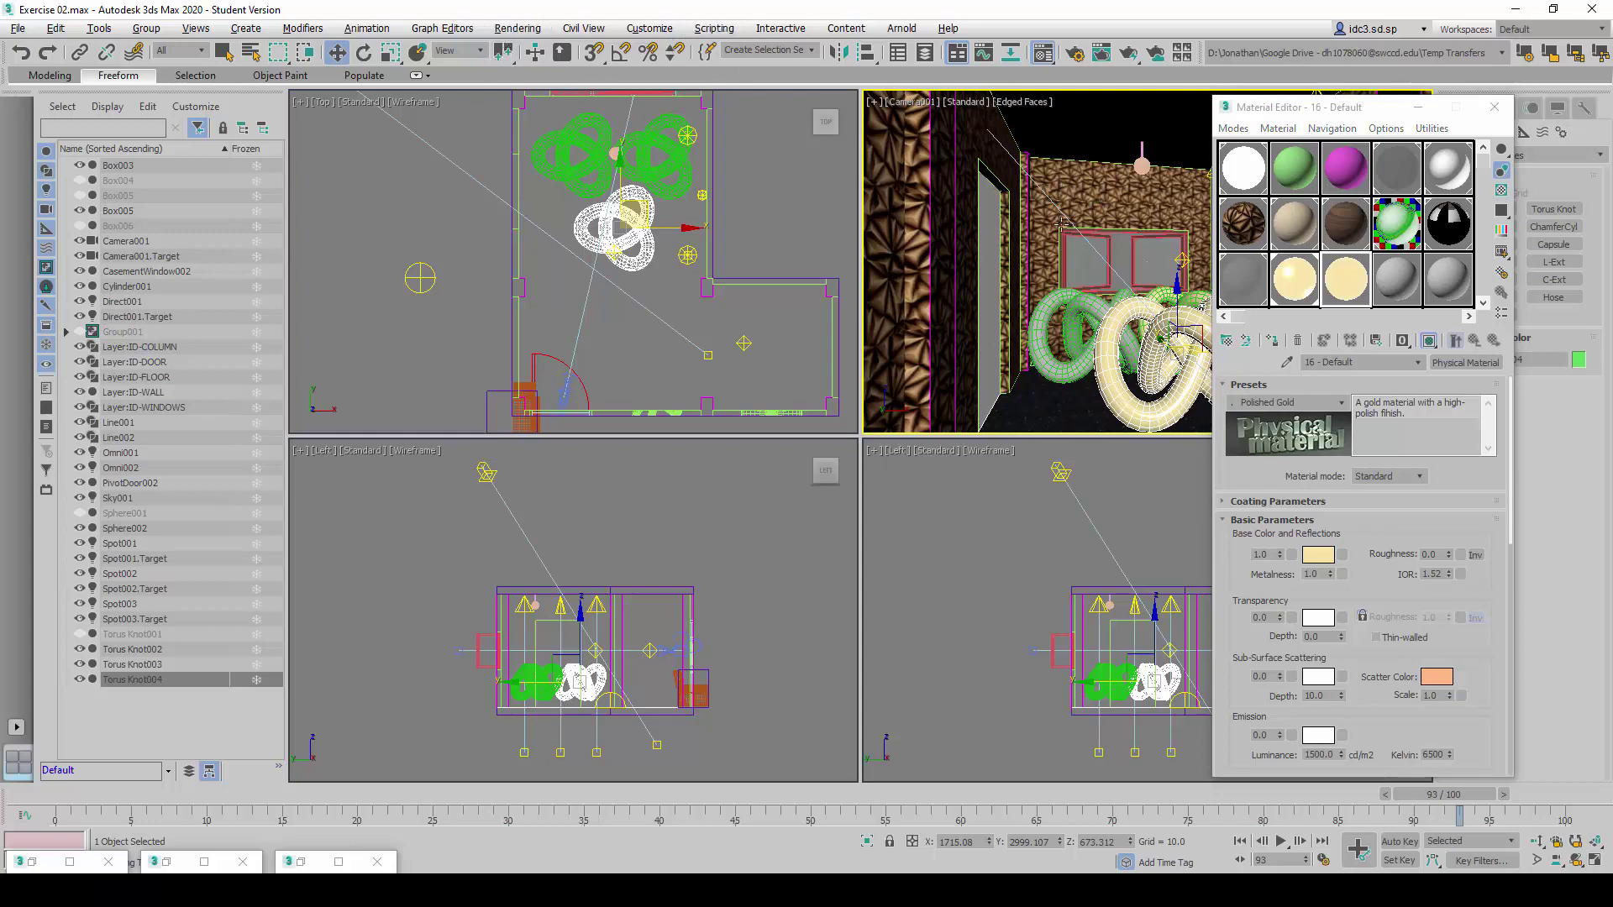
# Render Camera001 with the chrome, satin gold and polished gold knots, keeping Polished Gold.
pyautogui.click(516, 28)
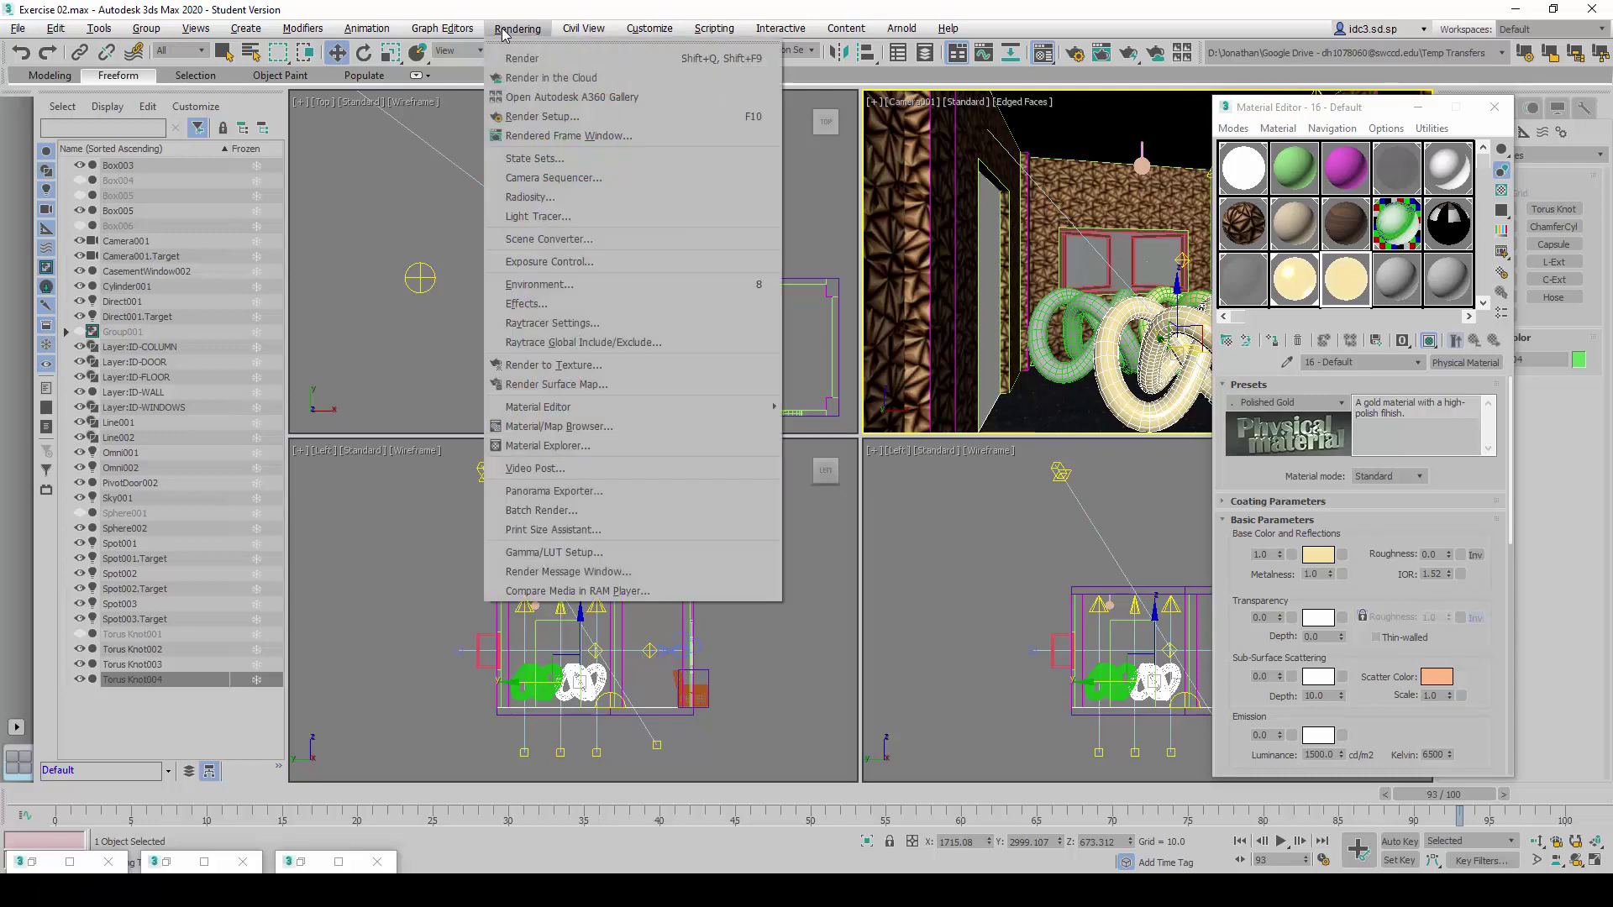
pyautogui.click(540, 59)
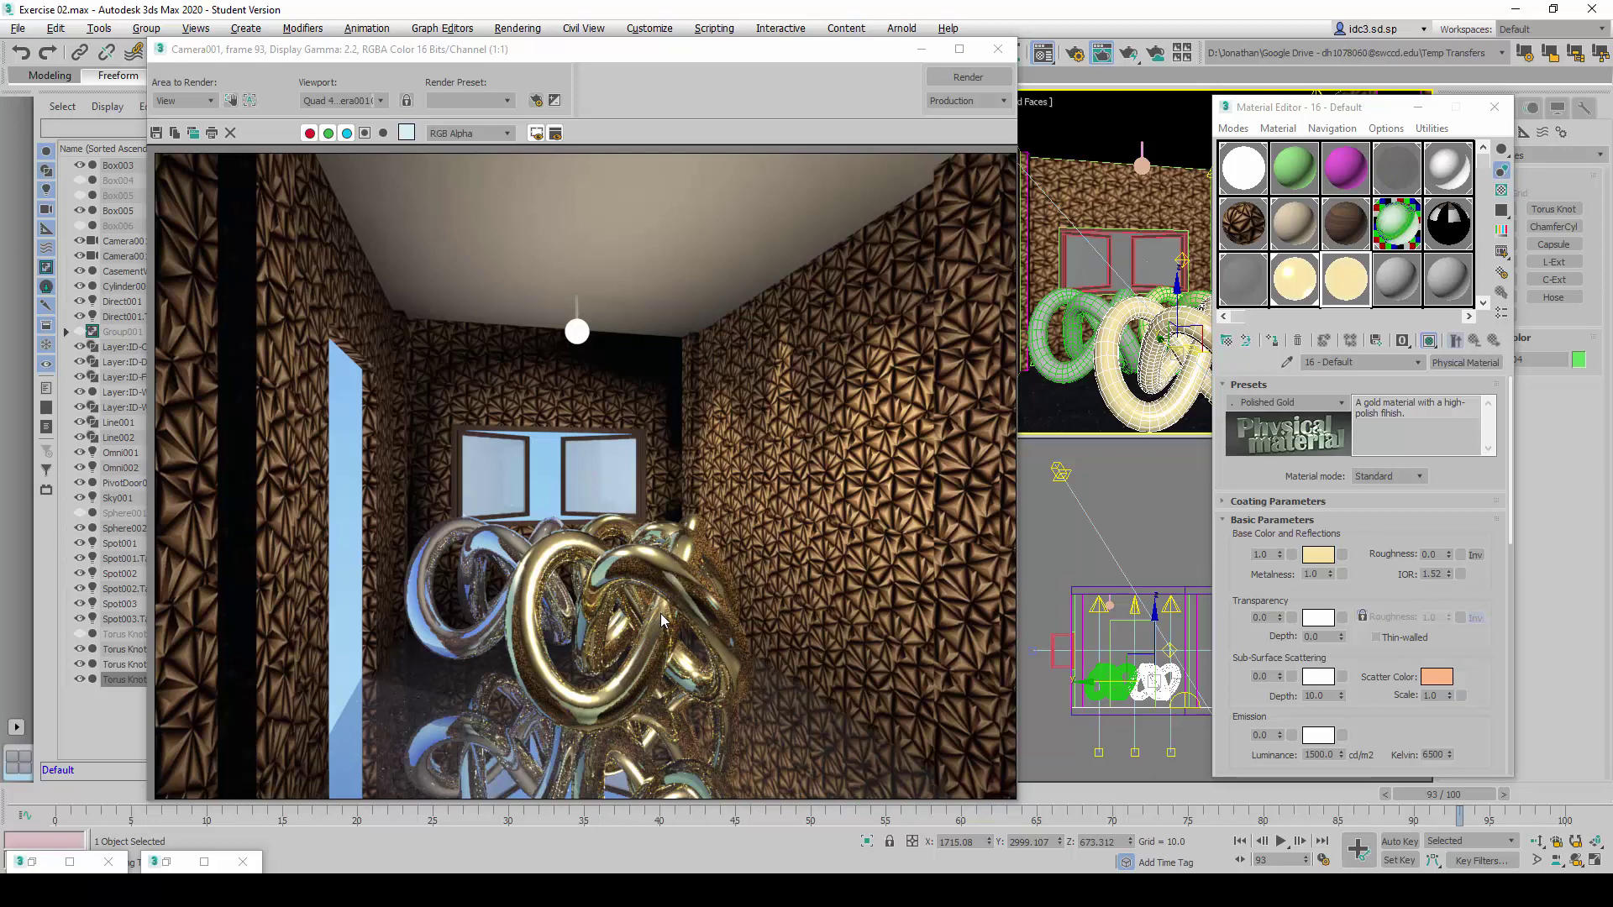
pyautogui.click(1342, 404)
pyautogui.click(1349, 533)
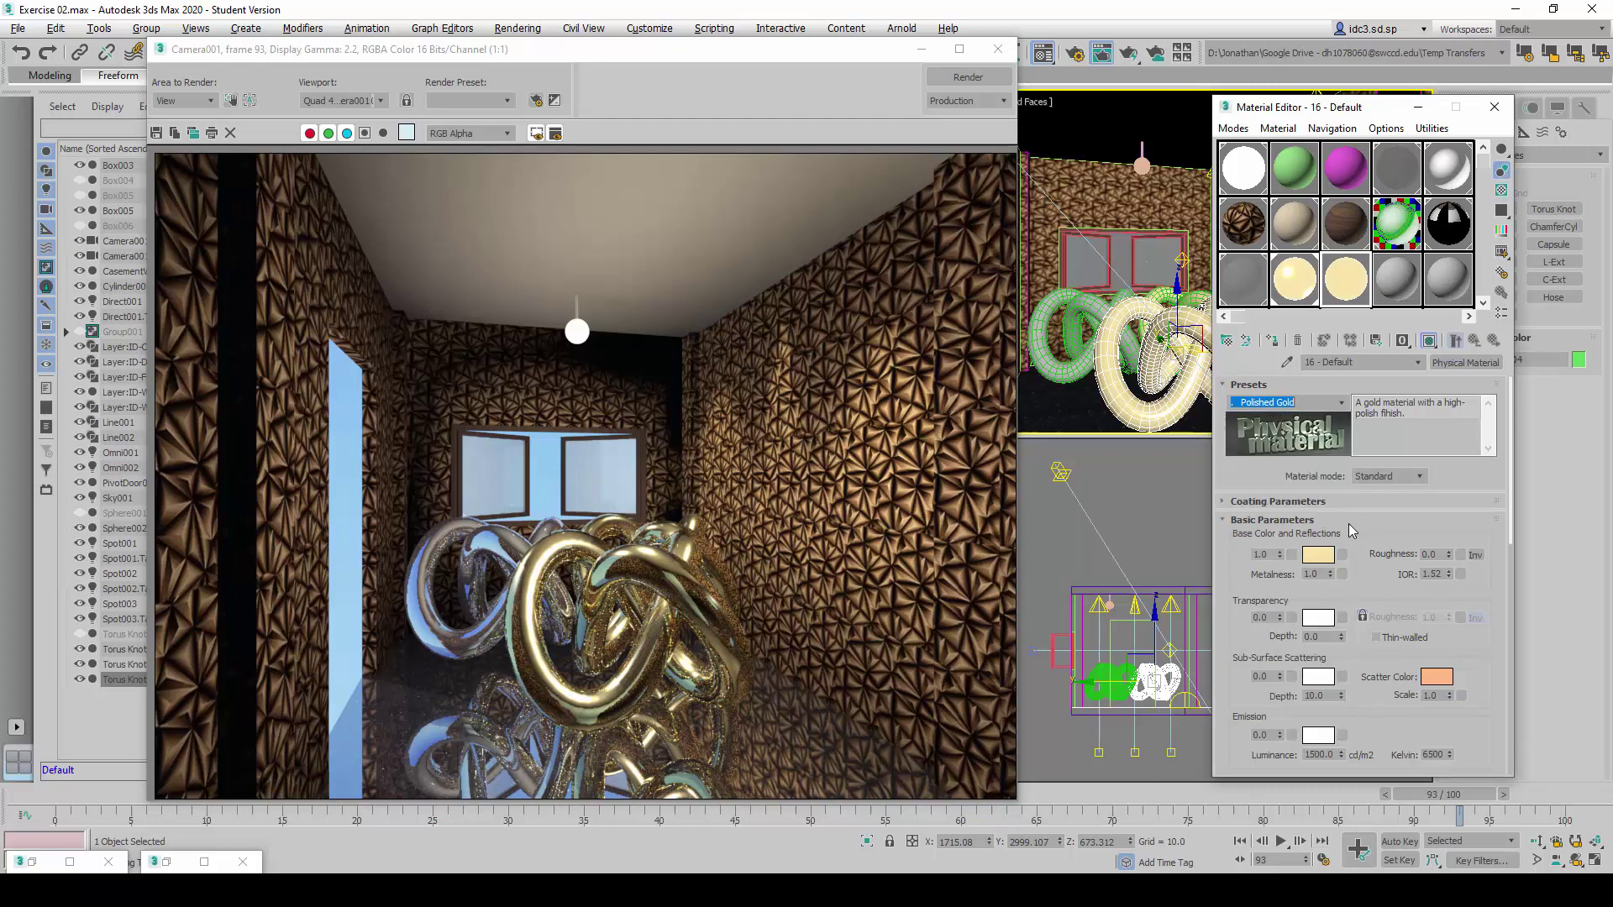
pyautogui.click(1341, 403)
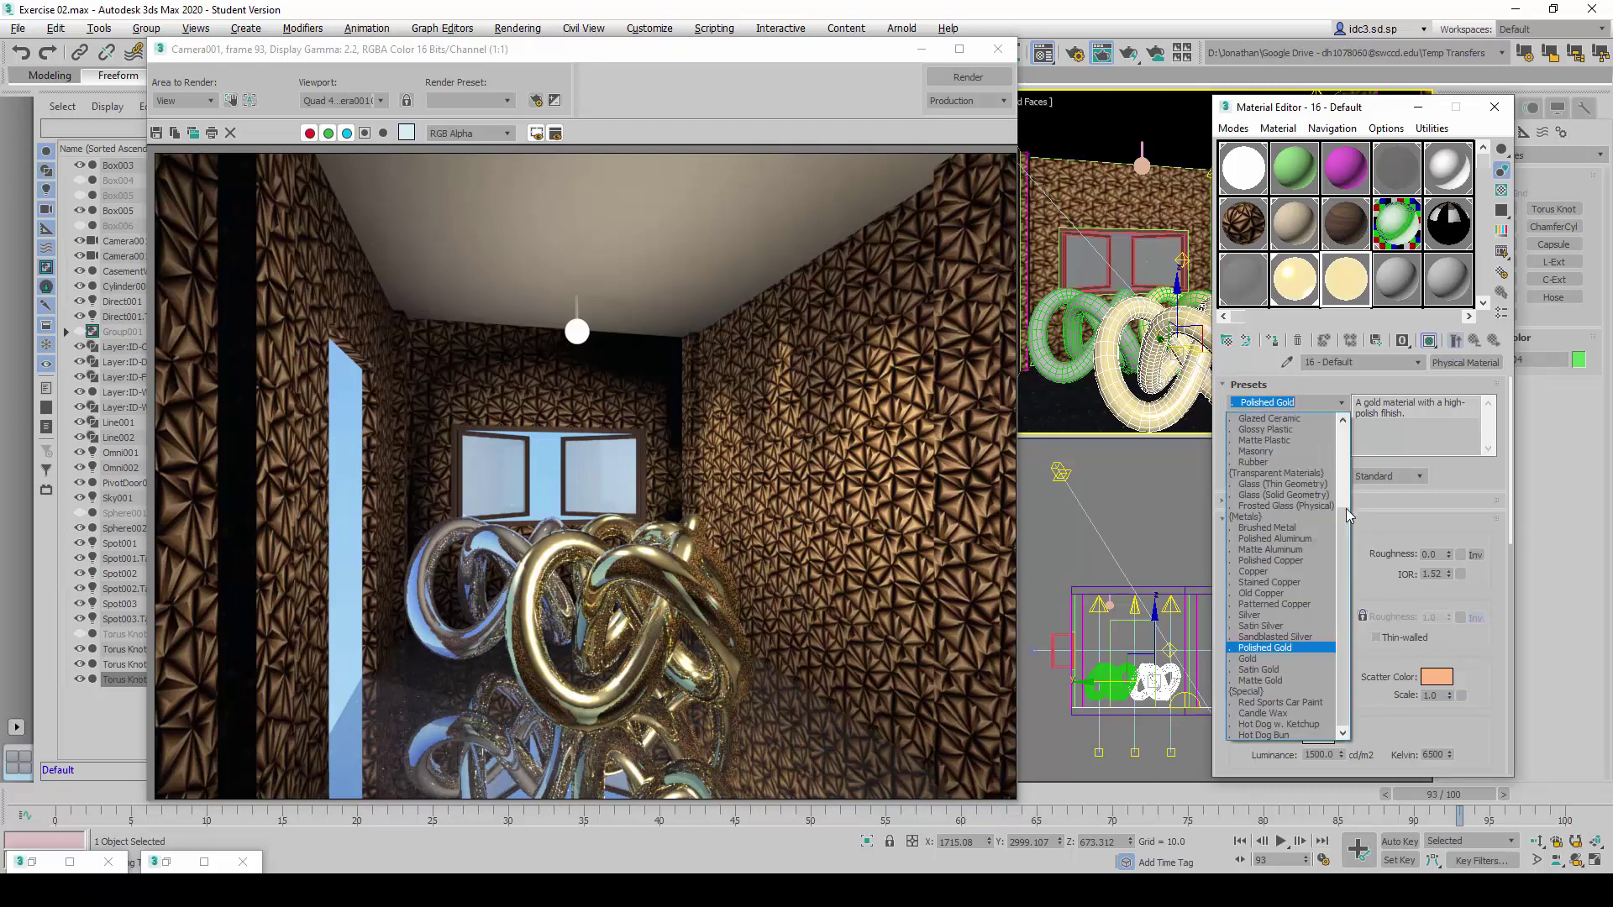
pyautogui.click(1418, 523)
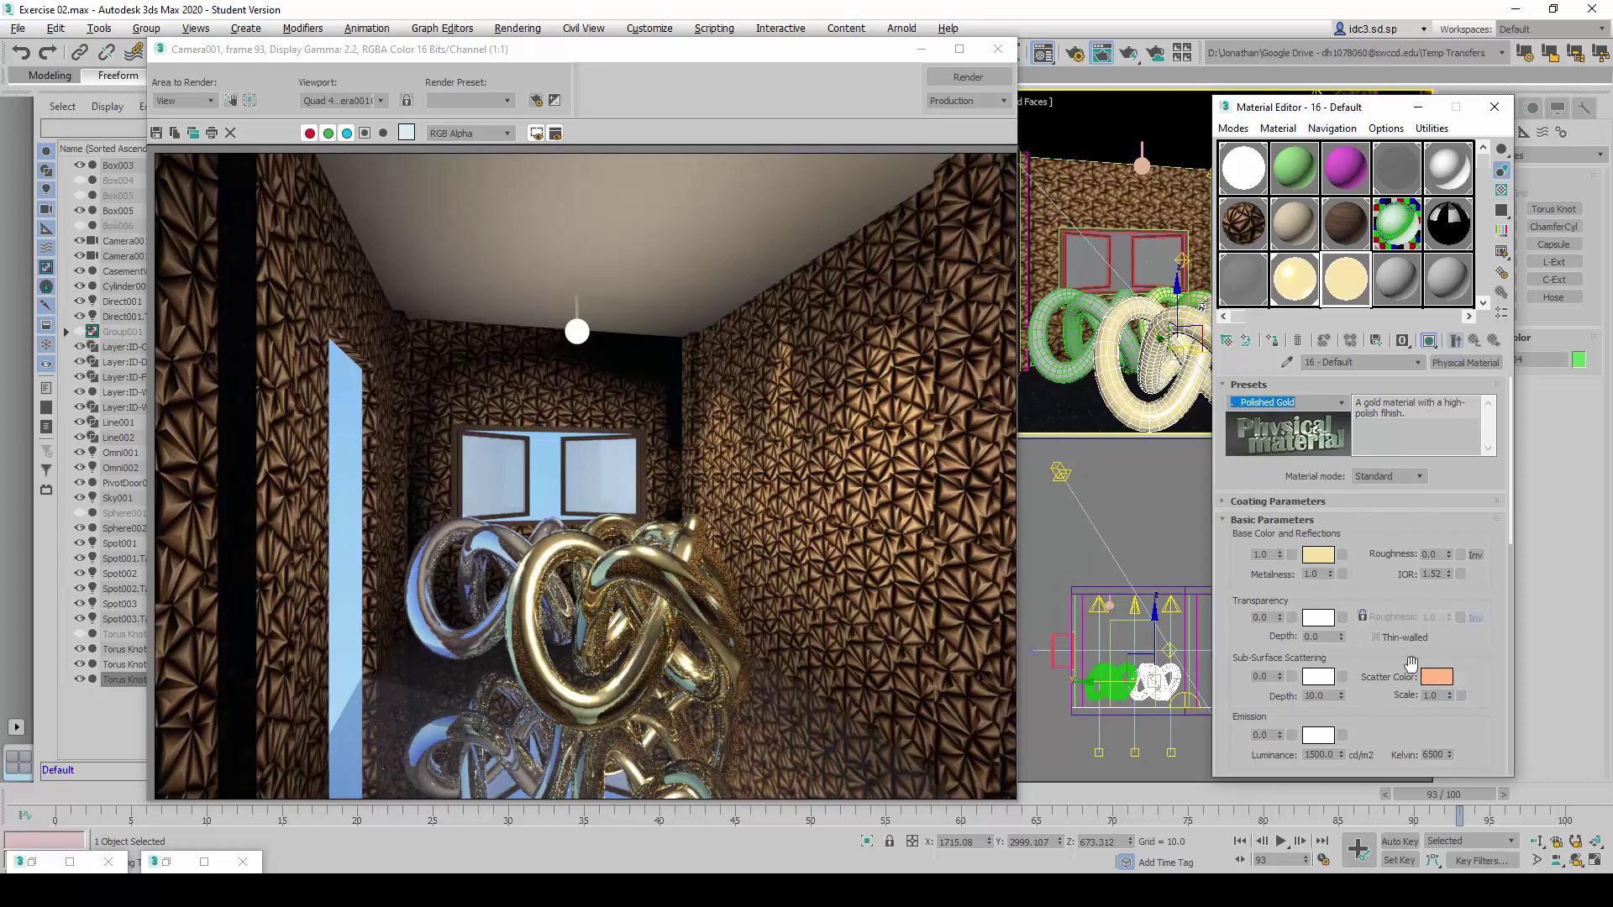